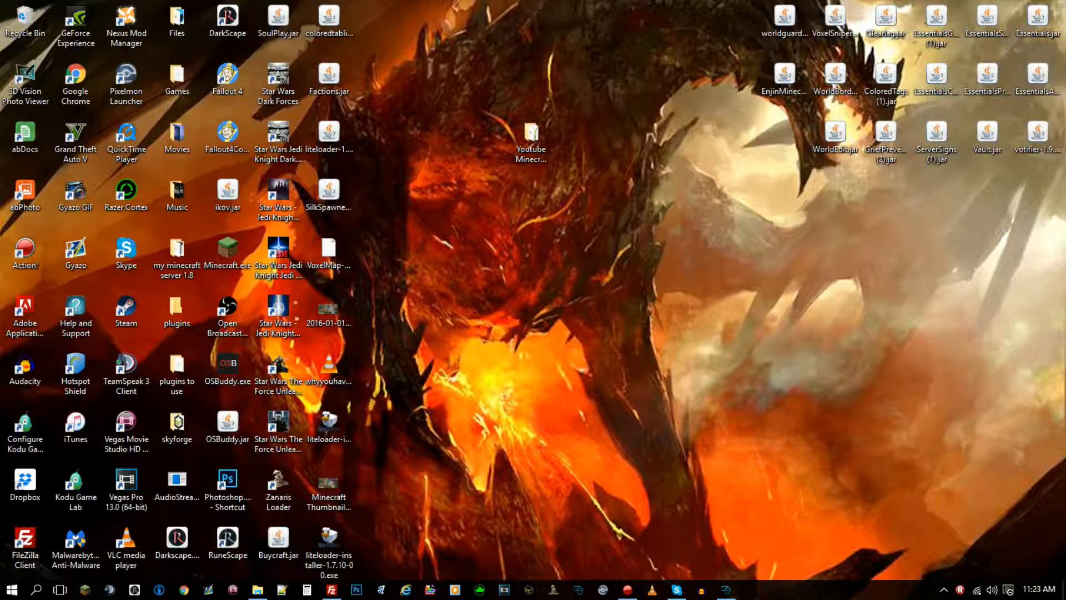
Open the Youtube Minecraft server folder from the desktop and bring up the bukkitgui window beside it.
double_click(531, 142)
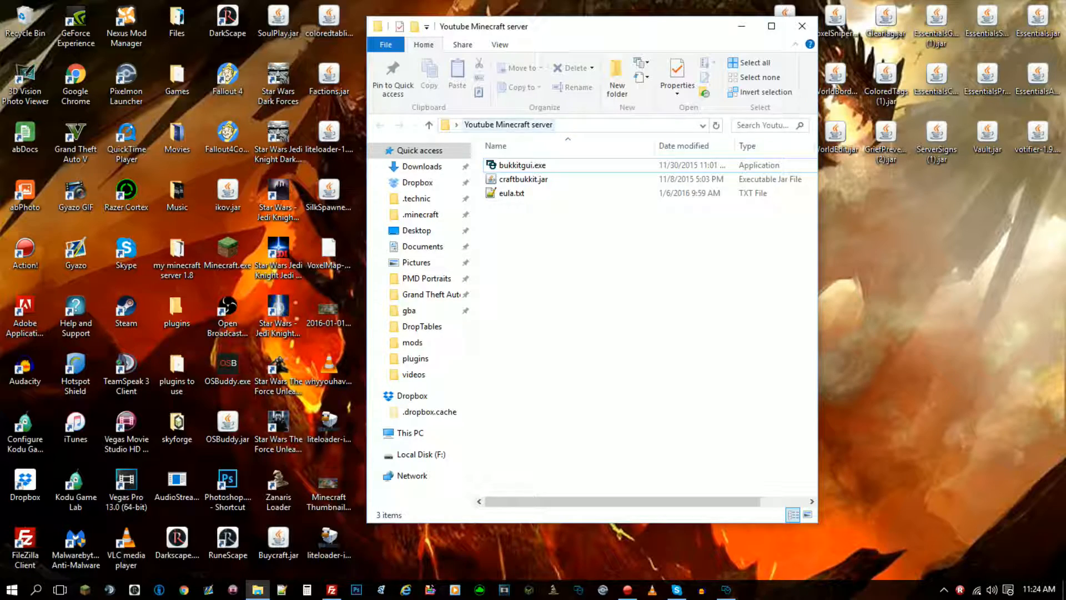
drag(596, 28, 364, 27)
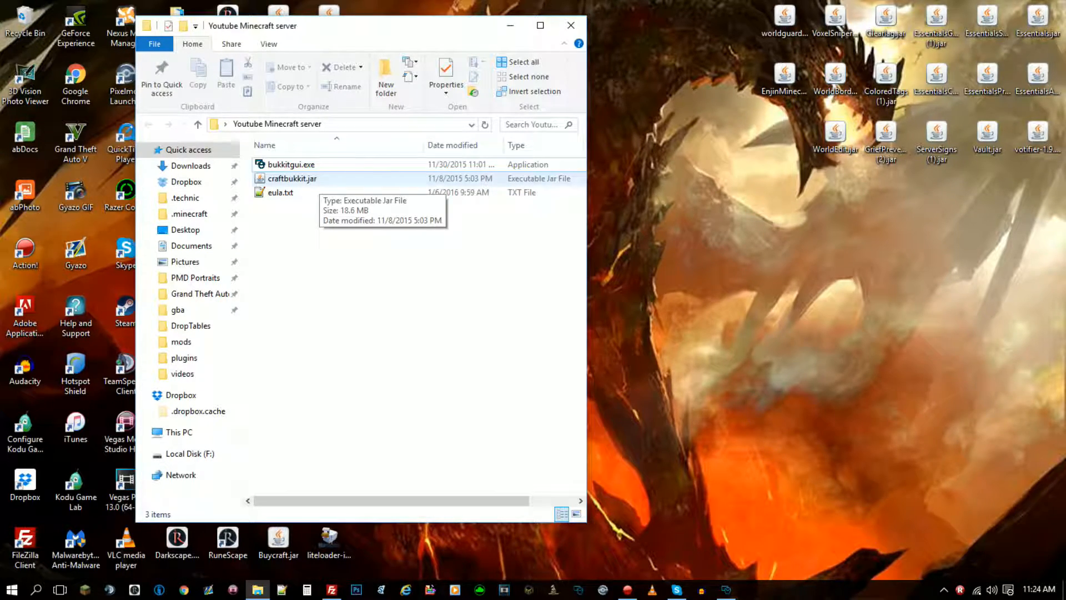
key(alt)
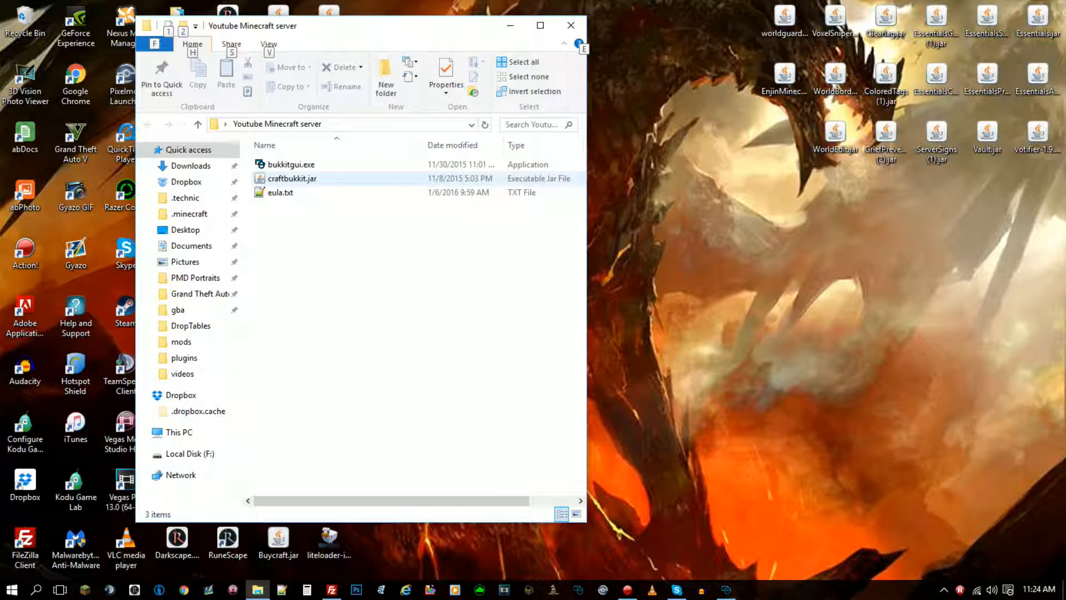
key(alt)
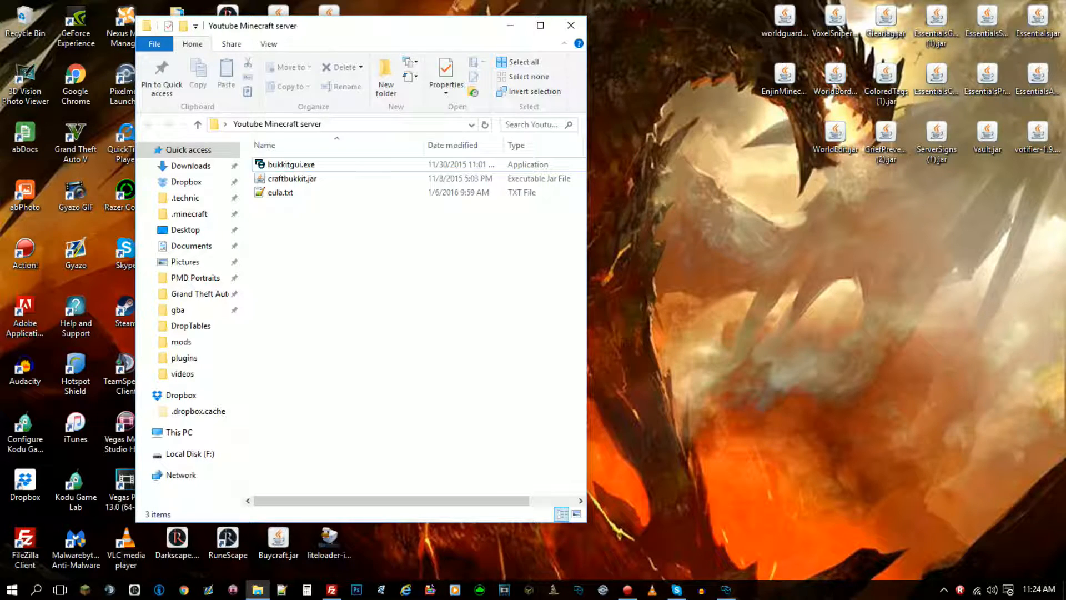
key(Down)
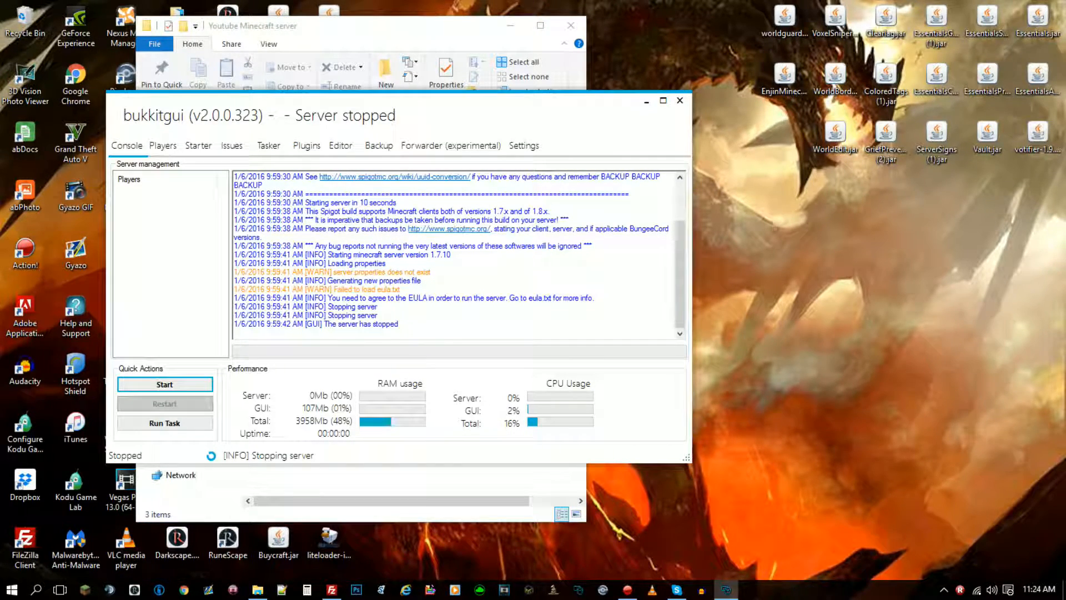
drag(461, 102, 755, 61)
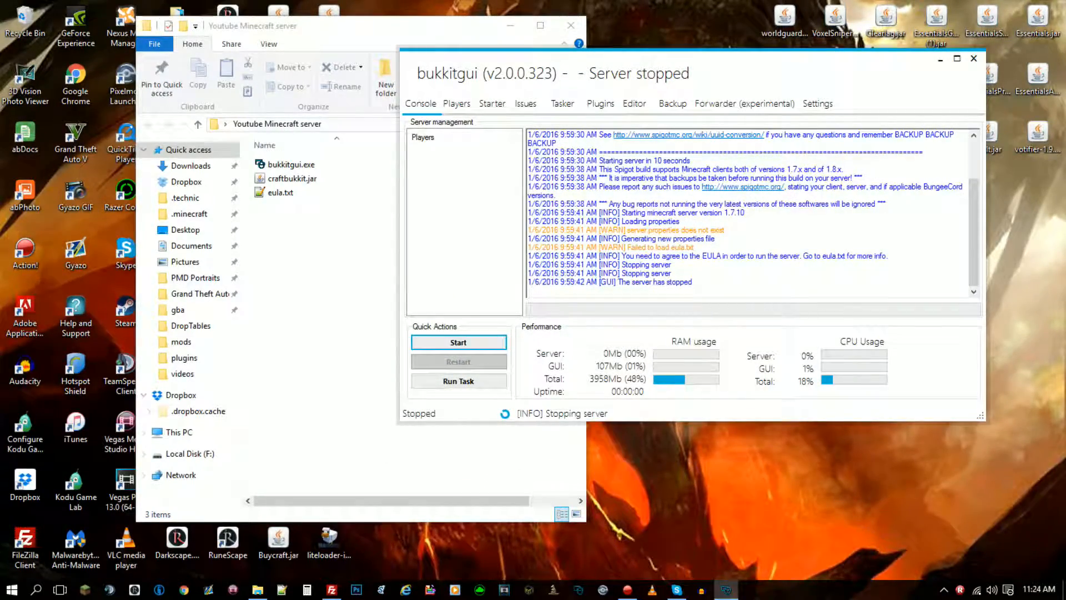
drag(622, 62, 570, 84)
Choose Bukkit as the server type in the server startup settings.
click(440, 127)
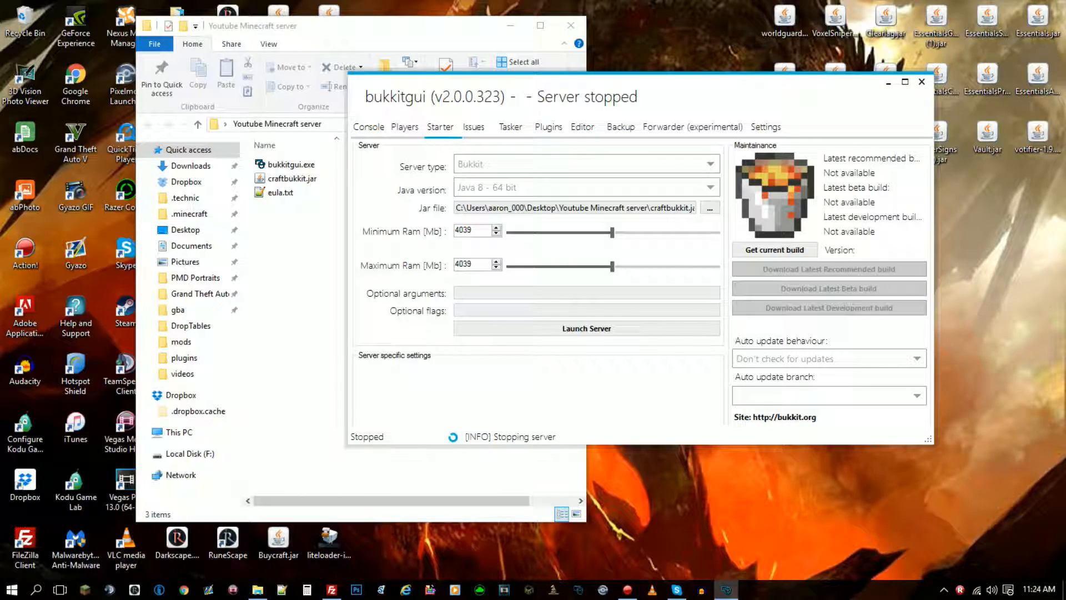
click(555, 164)
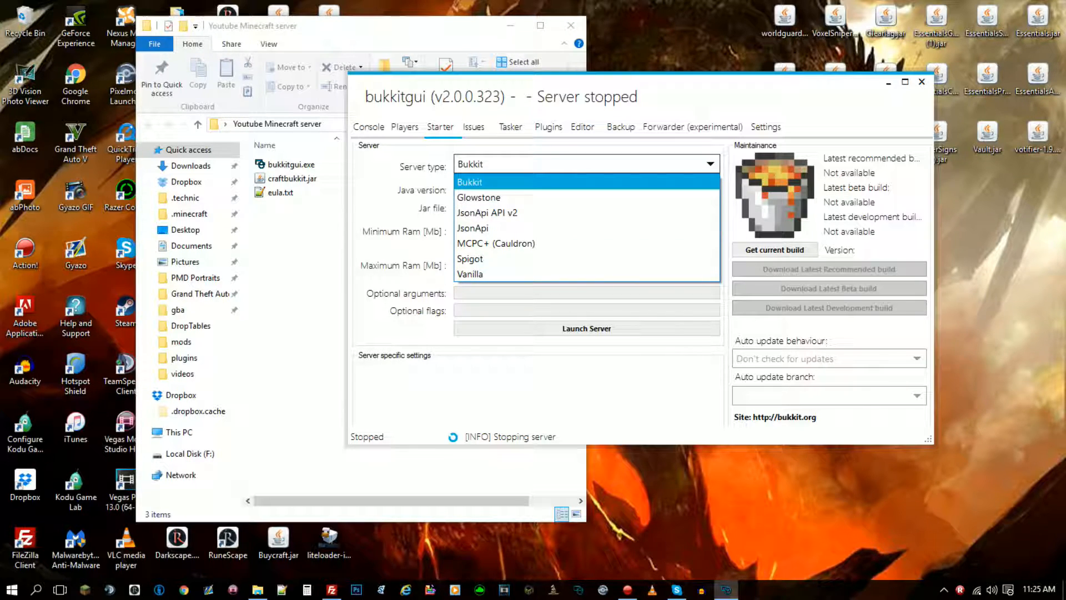
click(489, 182)
Look through the Issues, Tasker, Plugins, Editor, Backup, Forwarder and Settings pages, ending at the server console.
click(473, 127)
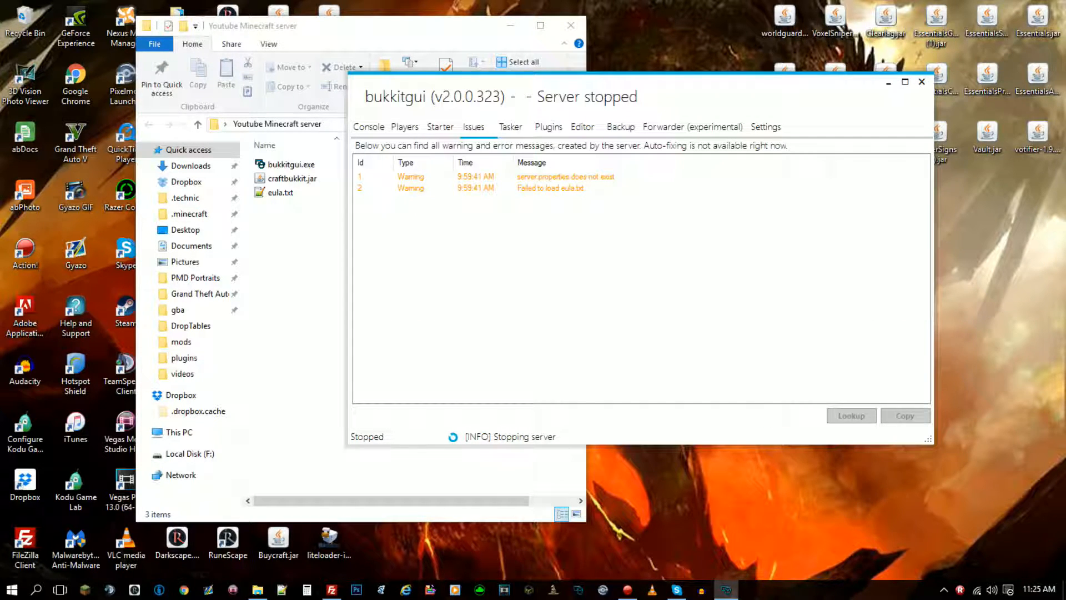
click(510, 127)
click(548, 128)
click(582, 127)
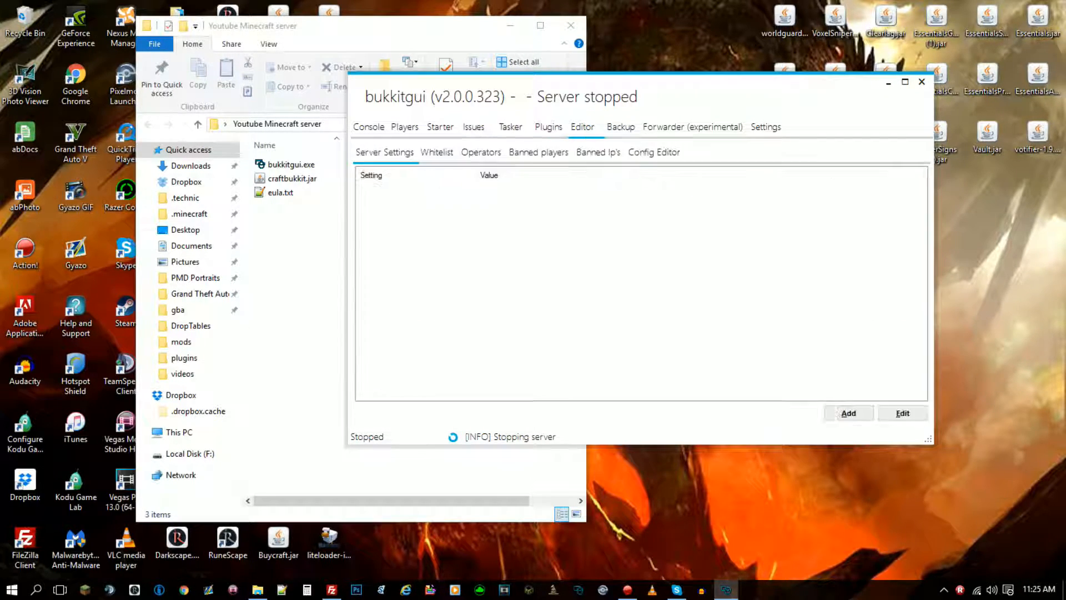
click(620, 127)
click(692, 127)
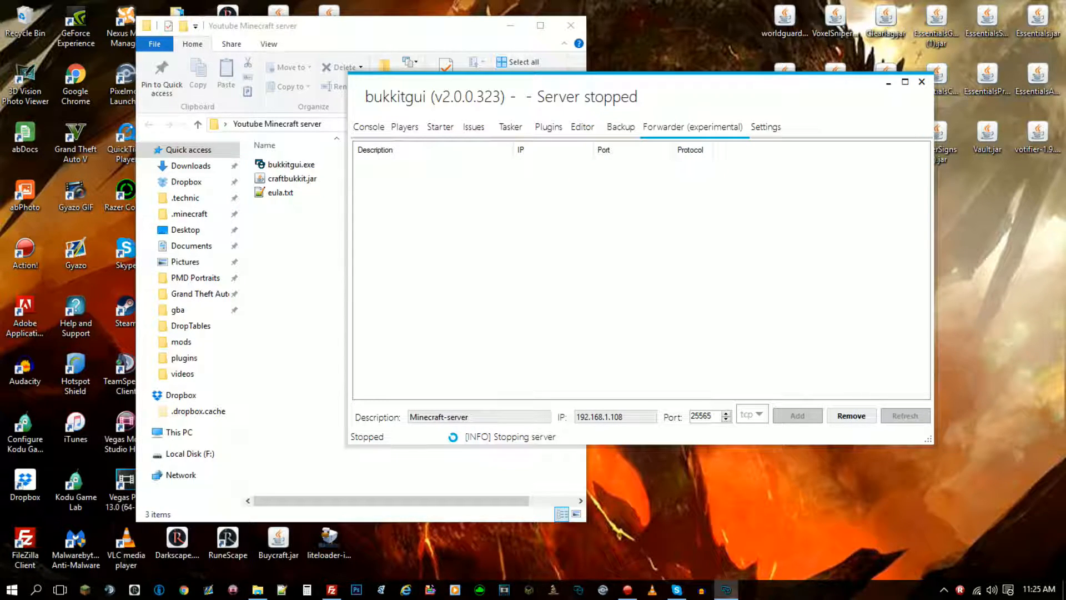
click(766, 128)
click(369, 127)
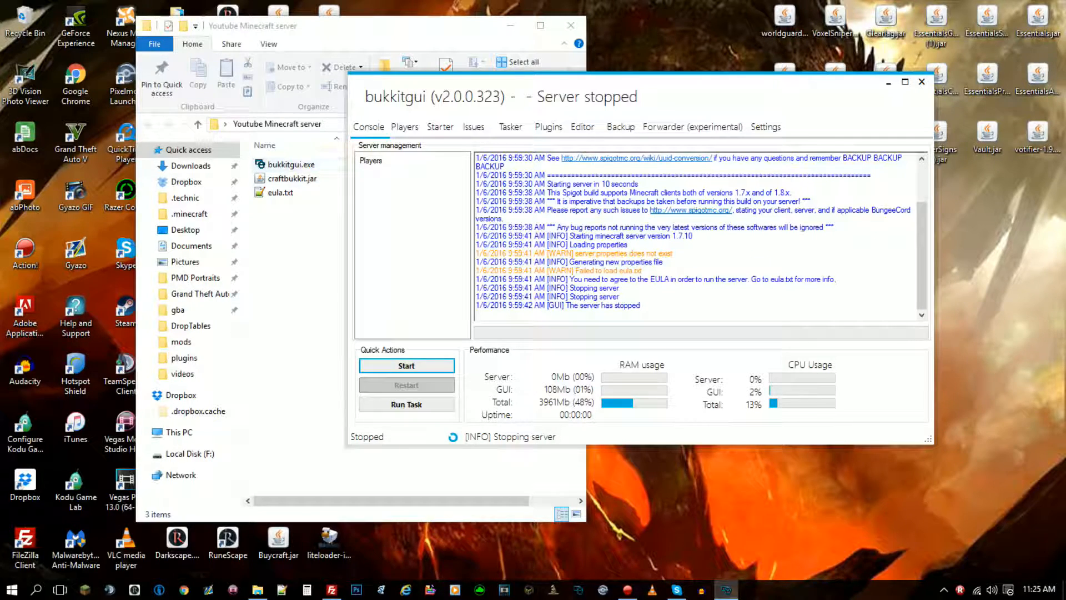
click(294, 252)
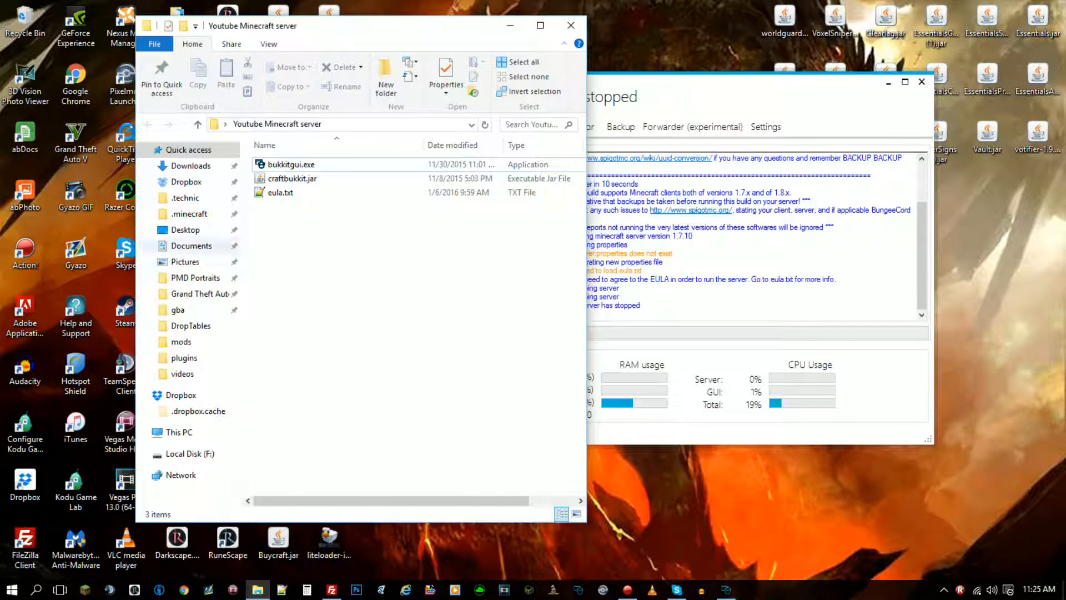
click(660, 105)
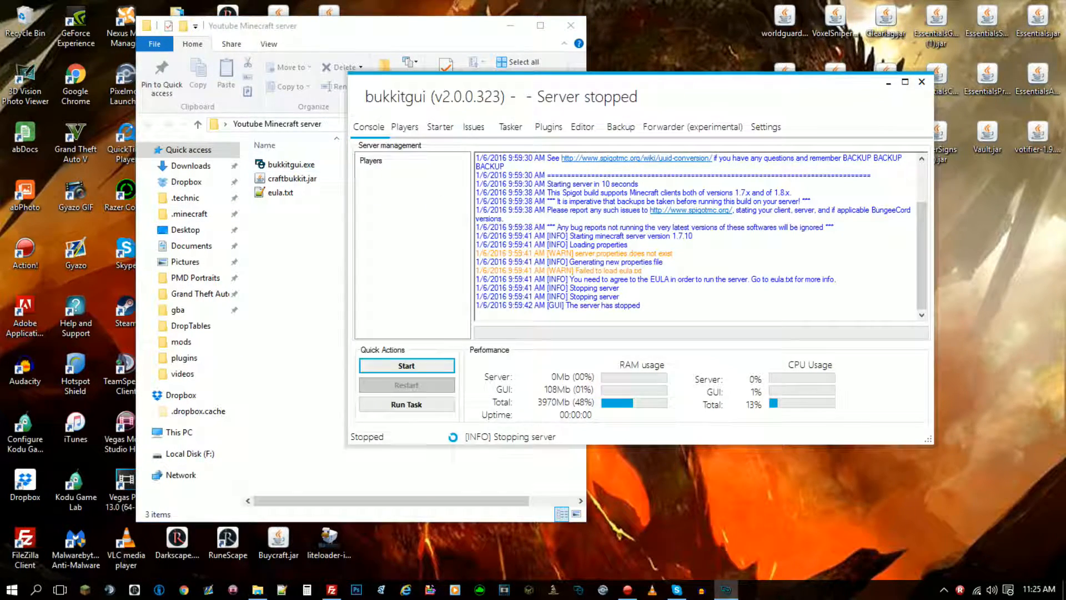
click(294, 250)
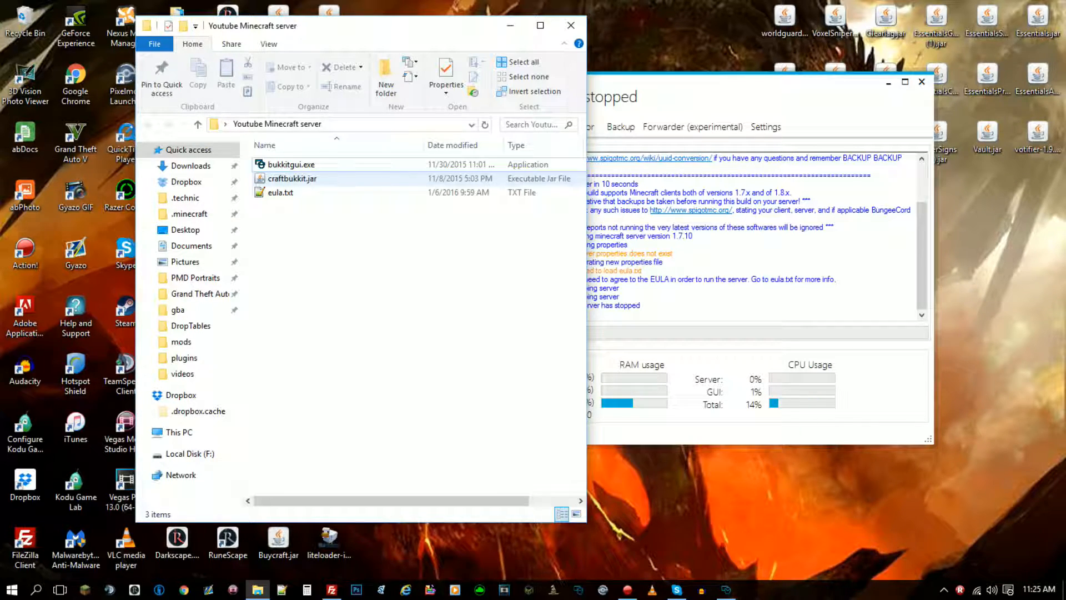
key(alt+Tab)
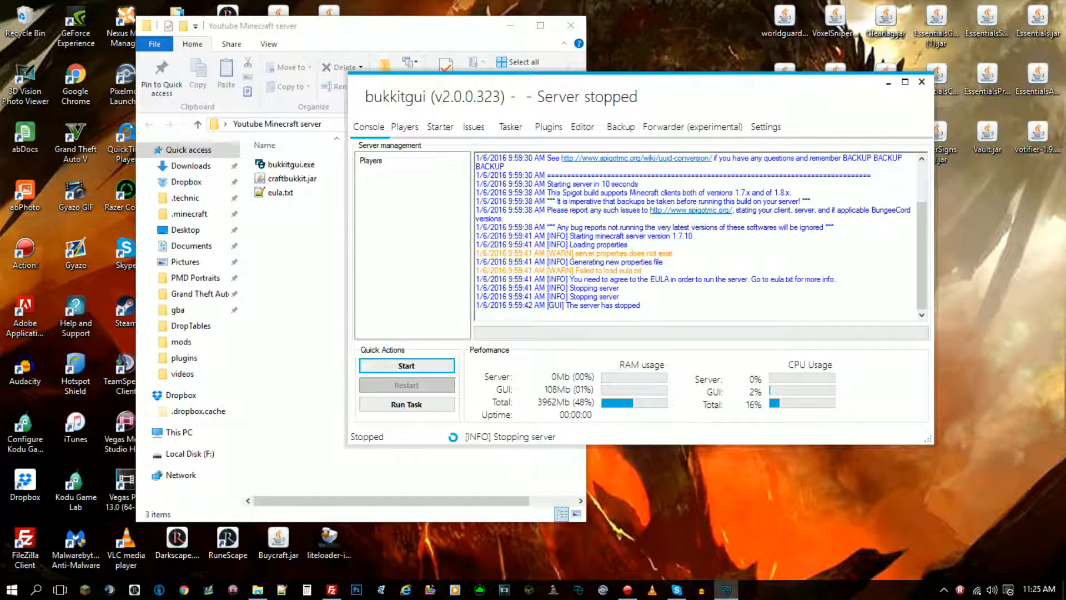
Return to the server startup settings and review the server type options, keeping Bukkit.
click(440, 126)
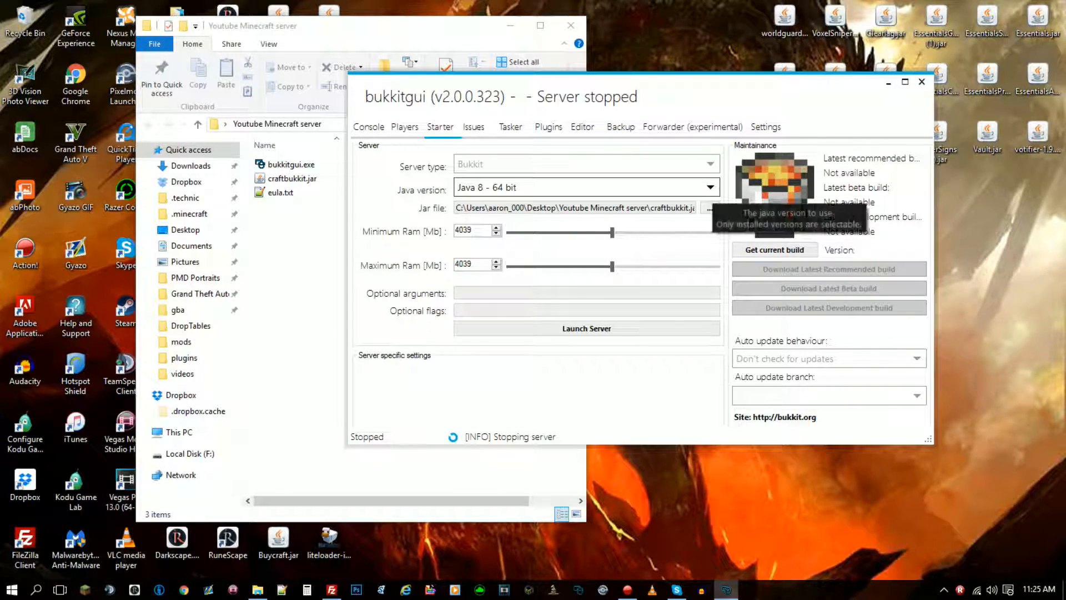
click(586, 164)
click(587, 164)
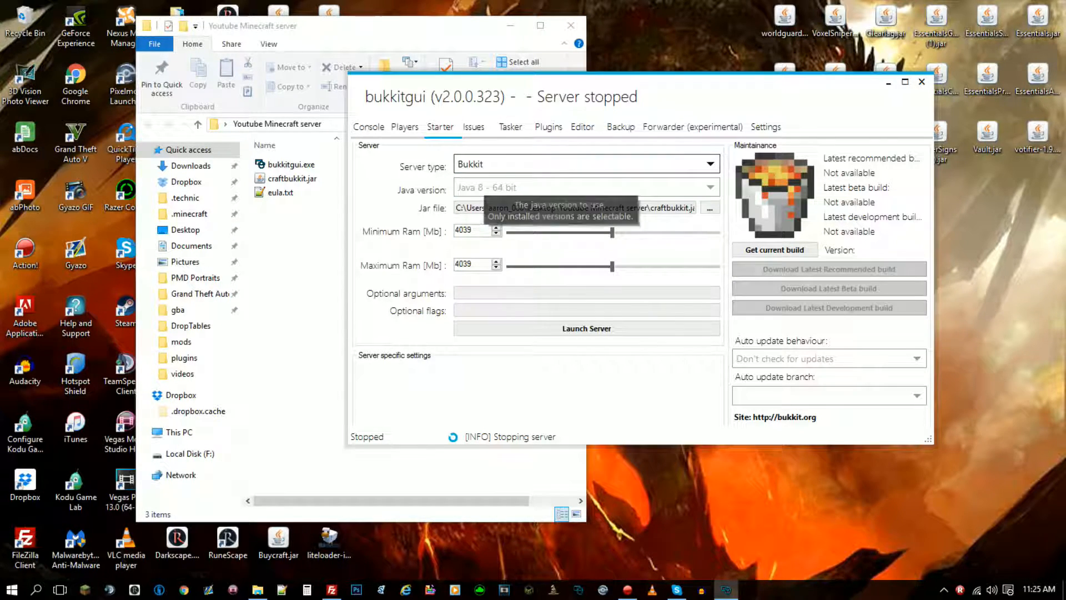
Try Java 8 - 32 bit as the Java version for the server.
click(488, 188)
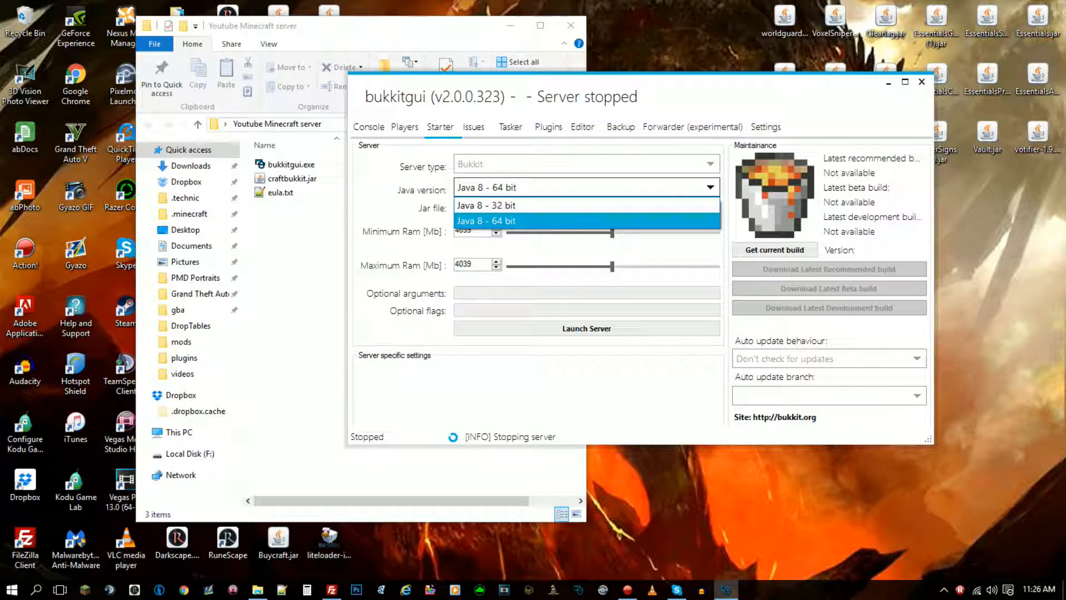
click(516, 205)
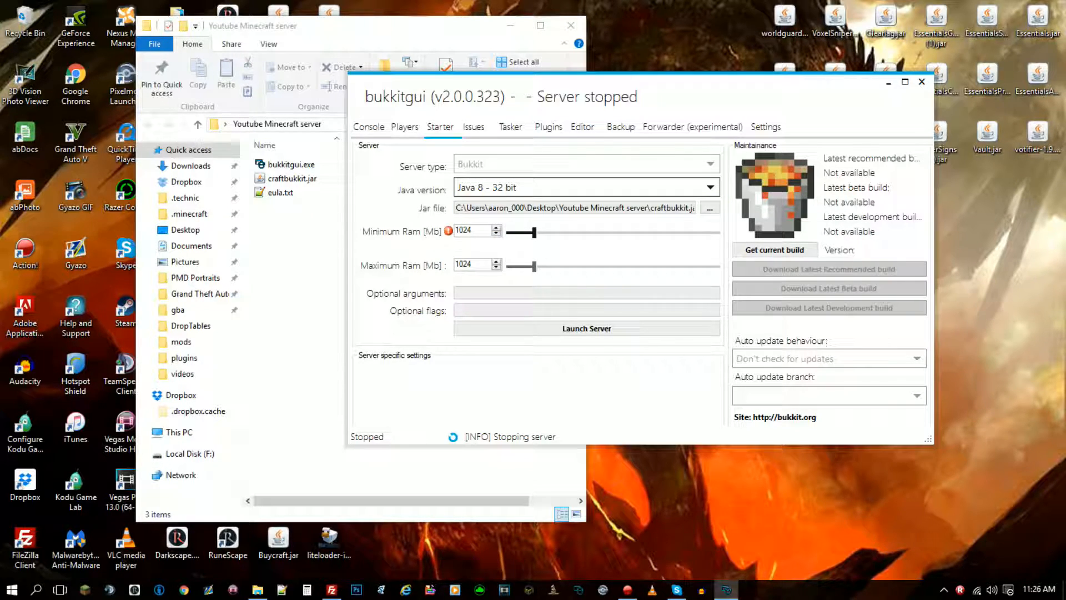
click(578, 329)
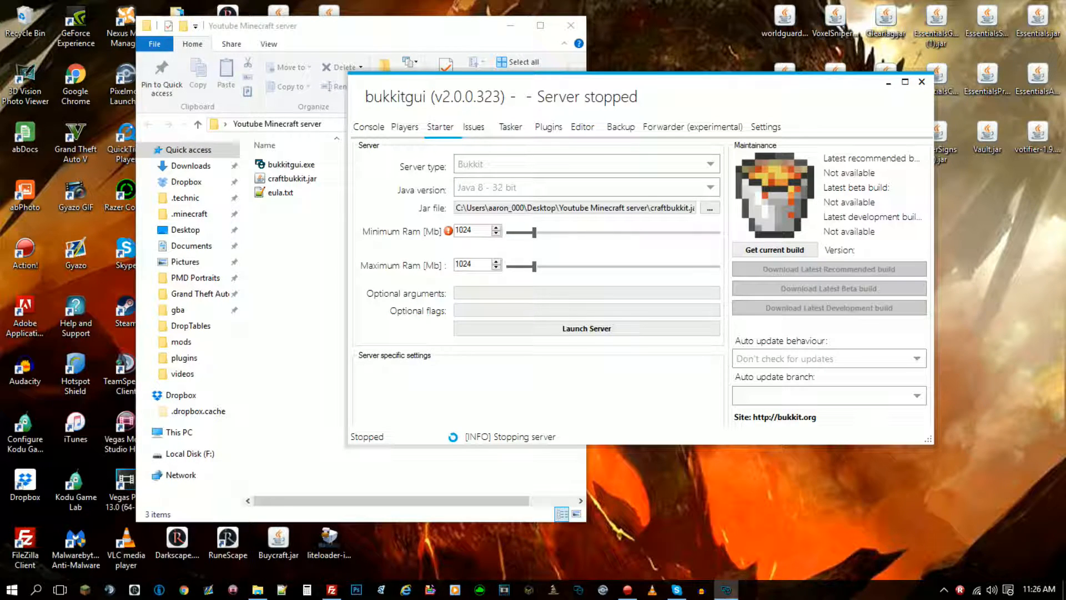
Set the Java version to Java 8 - 64 bit and raise the minimum and maximum RAM to 4321 MB.
click(533, 188)
click(489, 219)
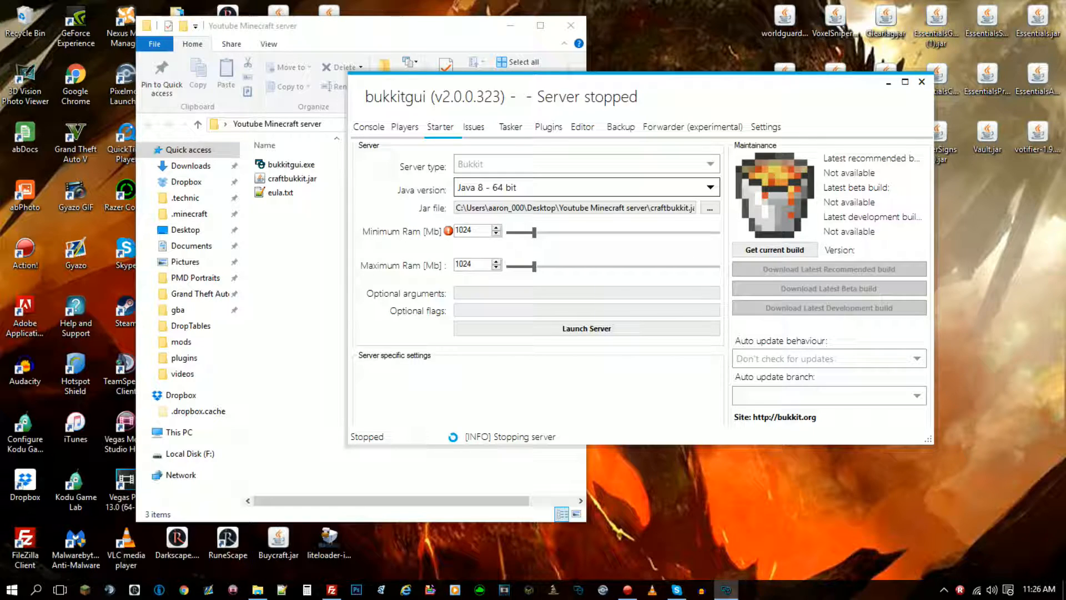
drag(534, 232, 619, 232)
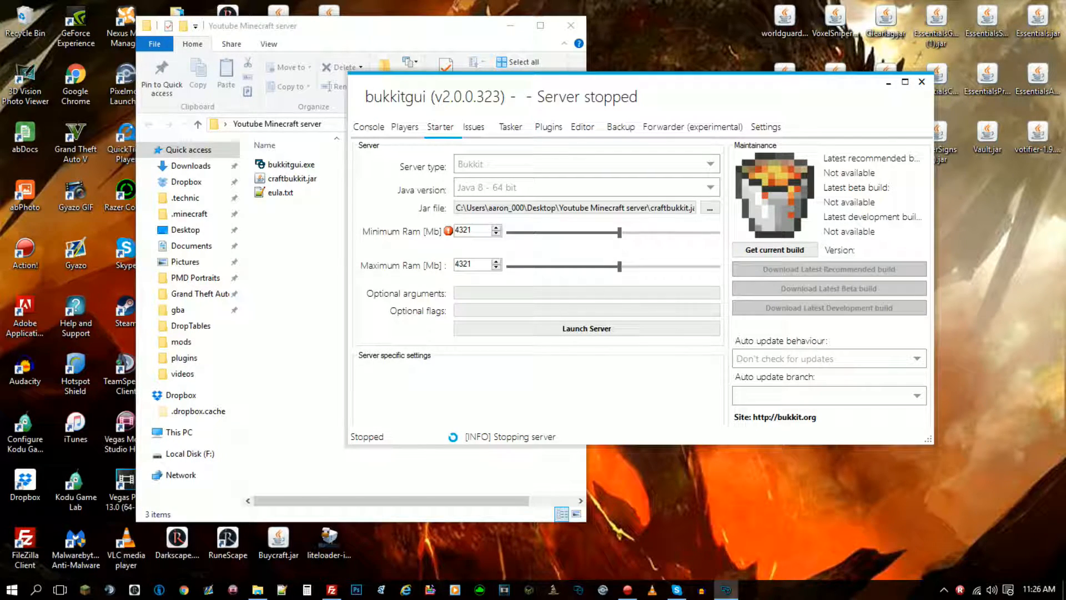
Select craftbukkit.jar from the Youtube Minecraft server folder as the server's jar file.
mouse_move(449, 231)
click(709, 208)
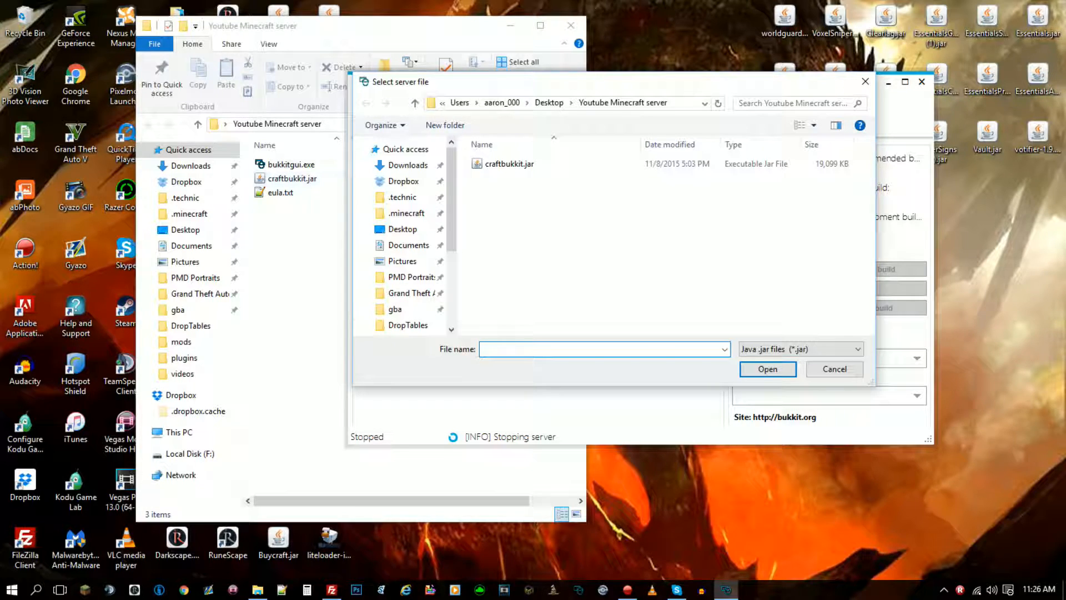
click(509, 164)
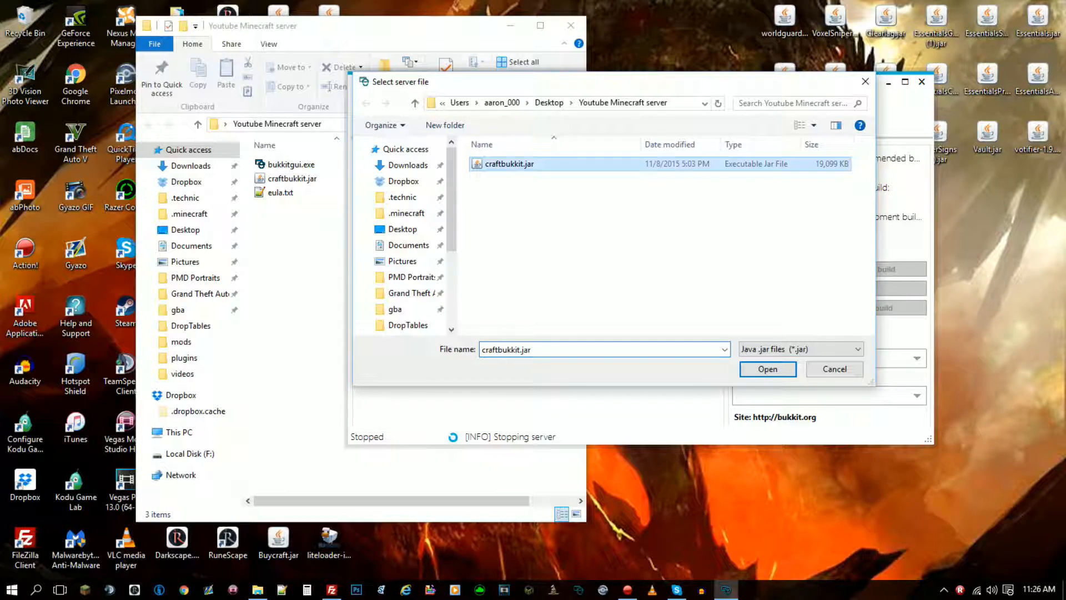
double_click(509, 164)
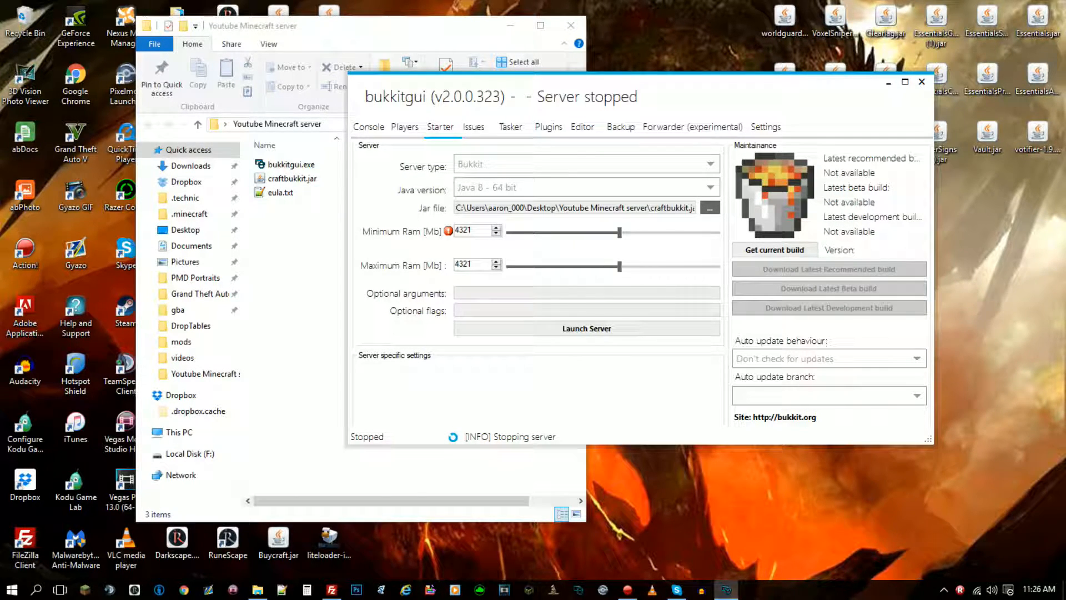
Start the Minecraft server from the server console.
click(369, 127)
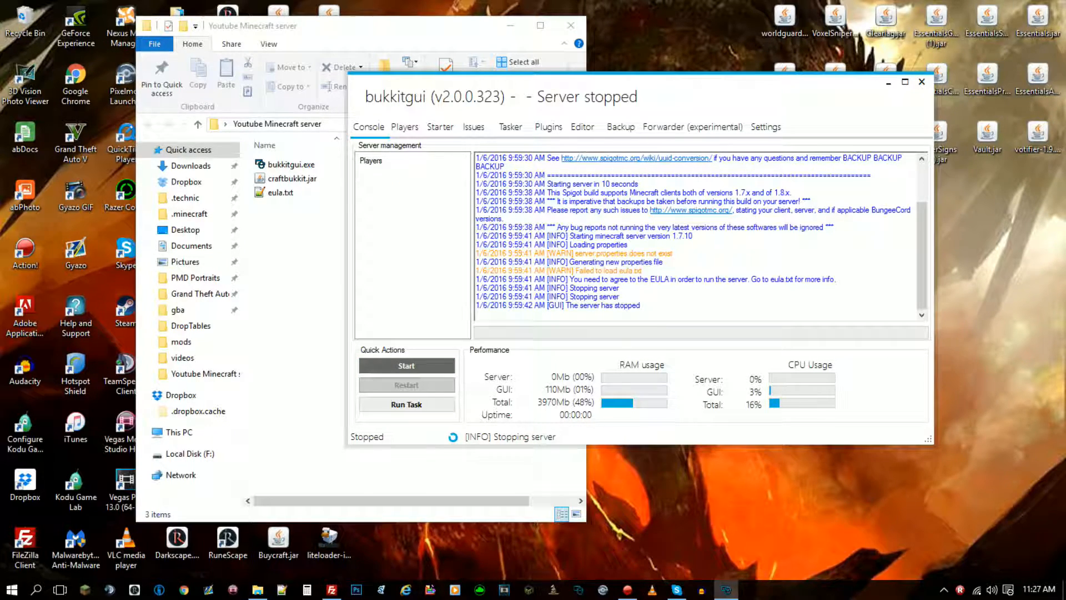
click(428, 366)
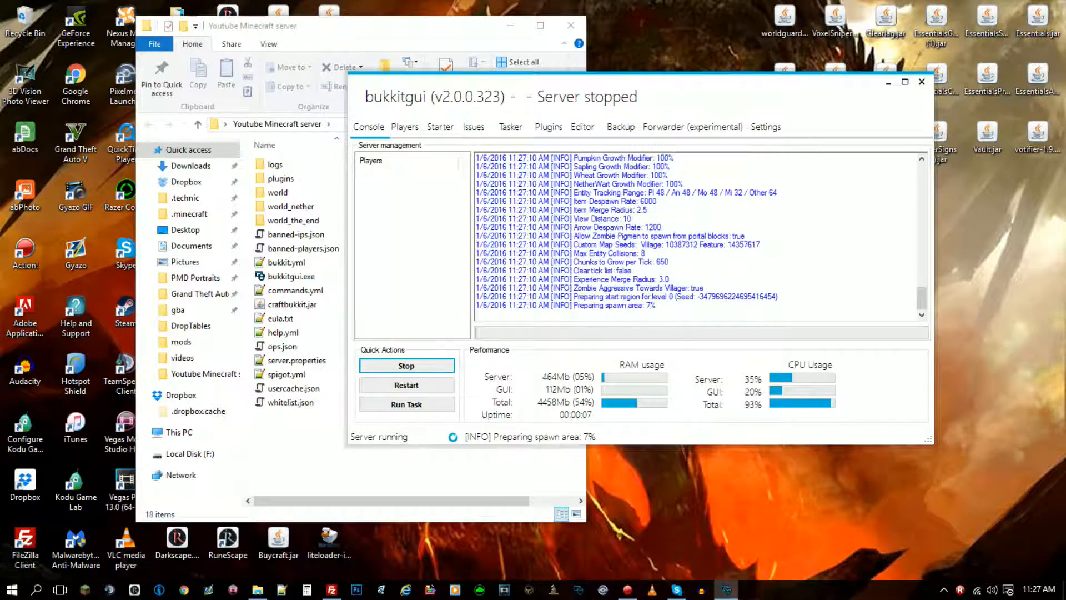
Open eula.txt from the server folder to check its EULA setting, close it, and return to the bukkitgui window.
click(296, 447)
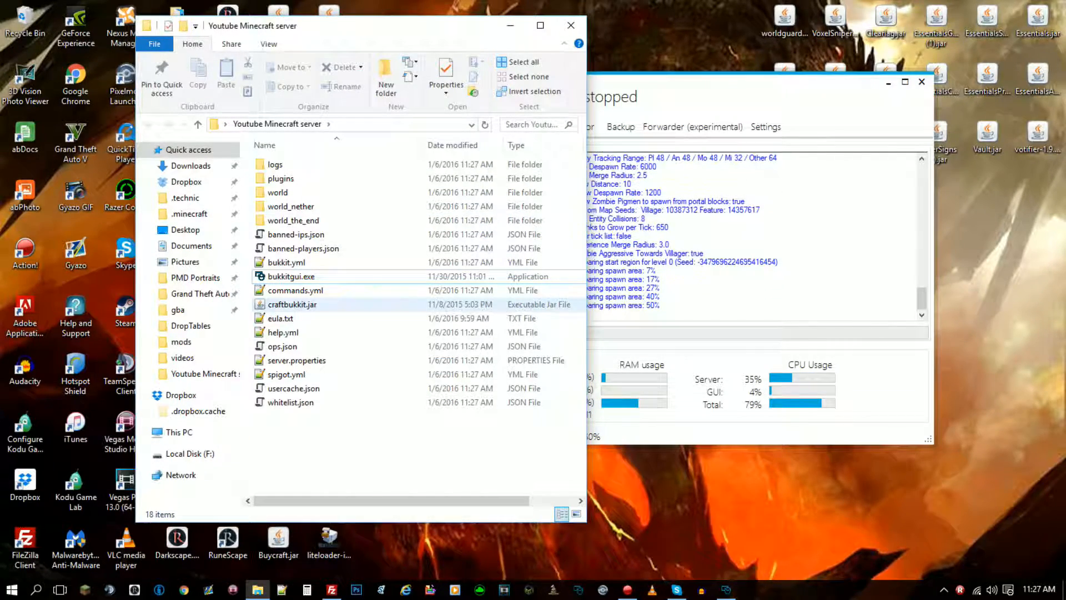
click(281, 319)
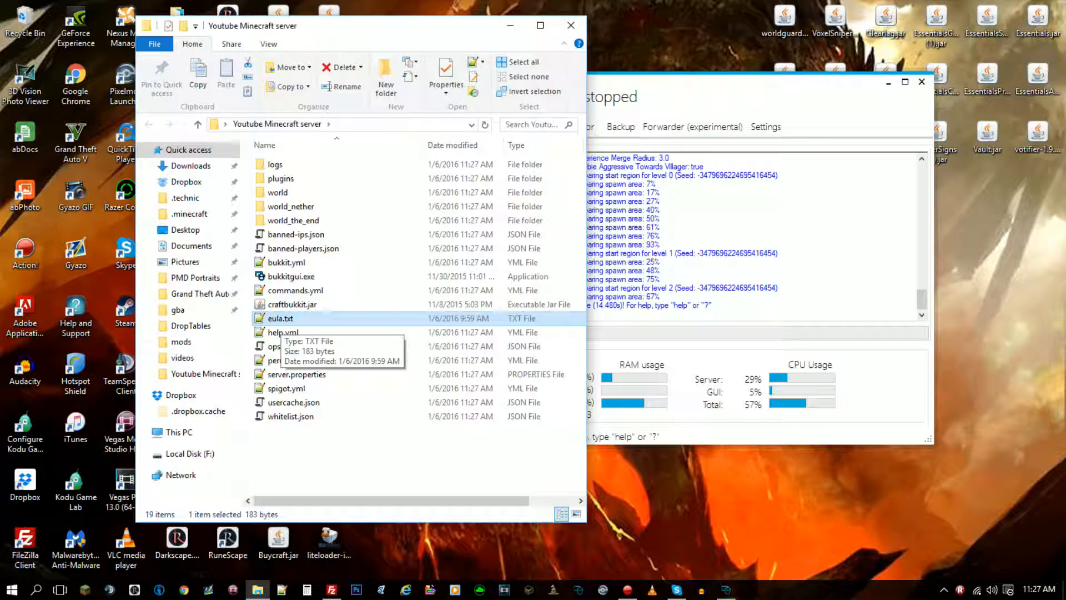
double_click(280, 318)
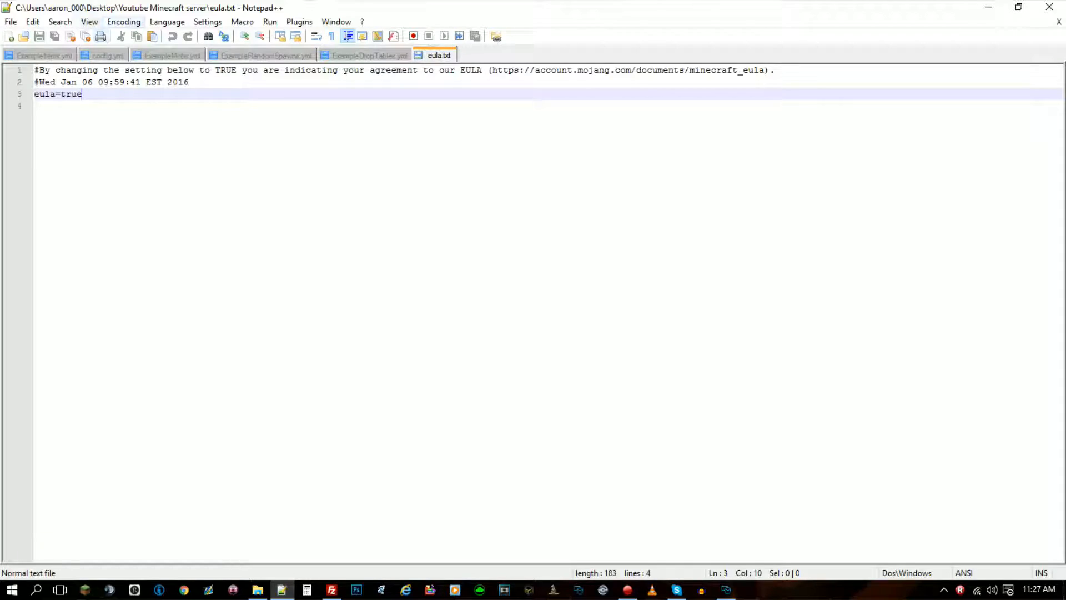
click(1049, 7)
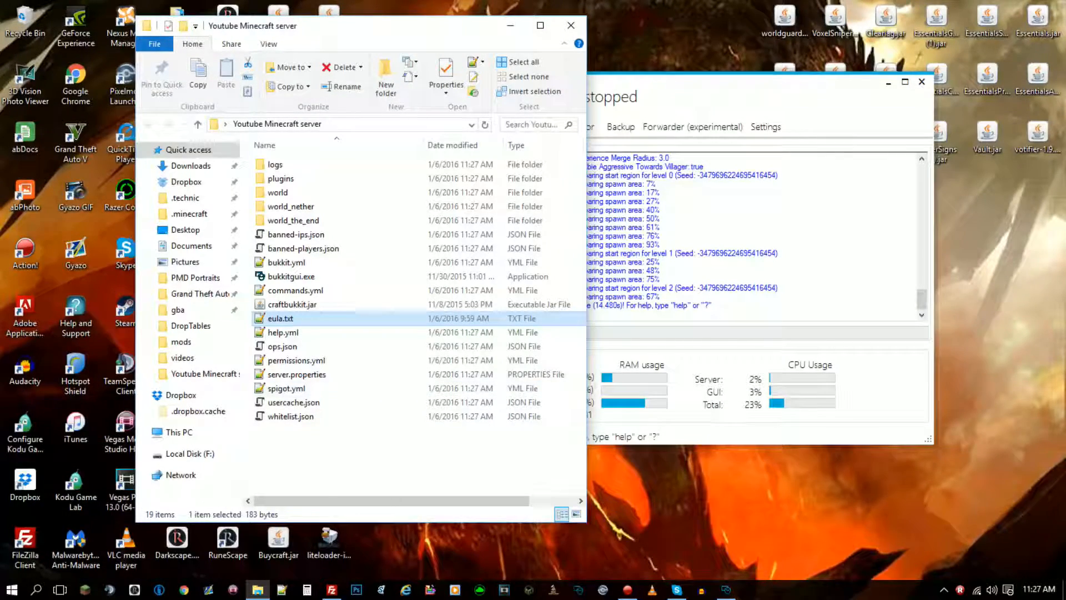
click(750, 97)
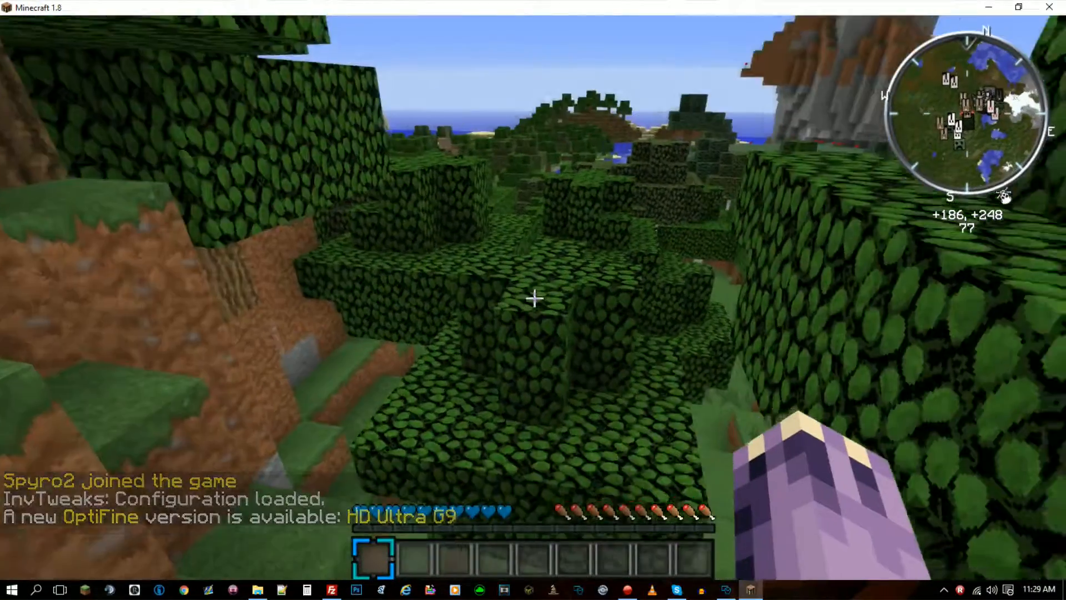
Walk and jump forward across the treetops in the Minecraft world.
key(w)
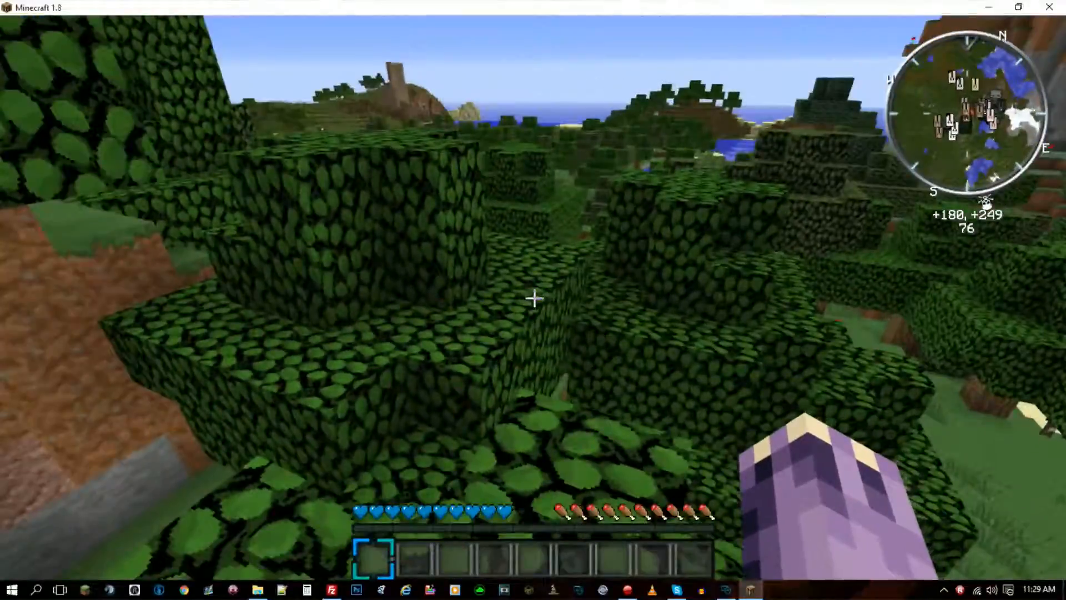
key(w)
key(space)
key(w)
key(space)
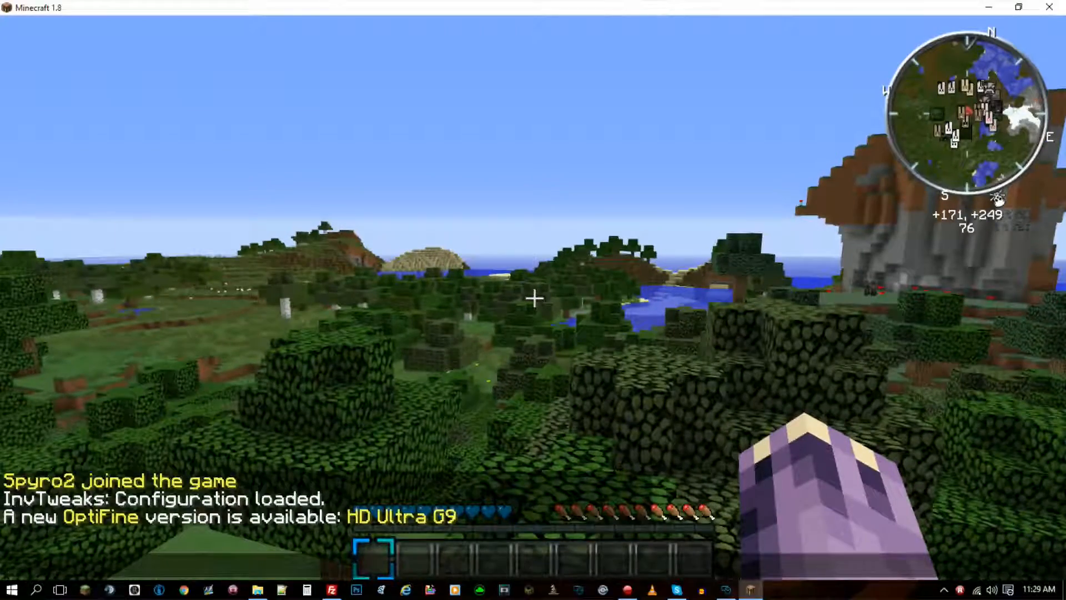
Switch to bukkitgui, view the connected players, and grant the online player operator status from the console's player list.
key(alt+Tab)
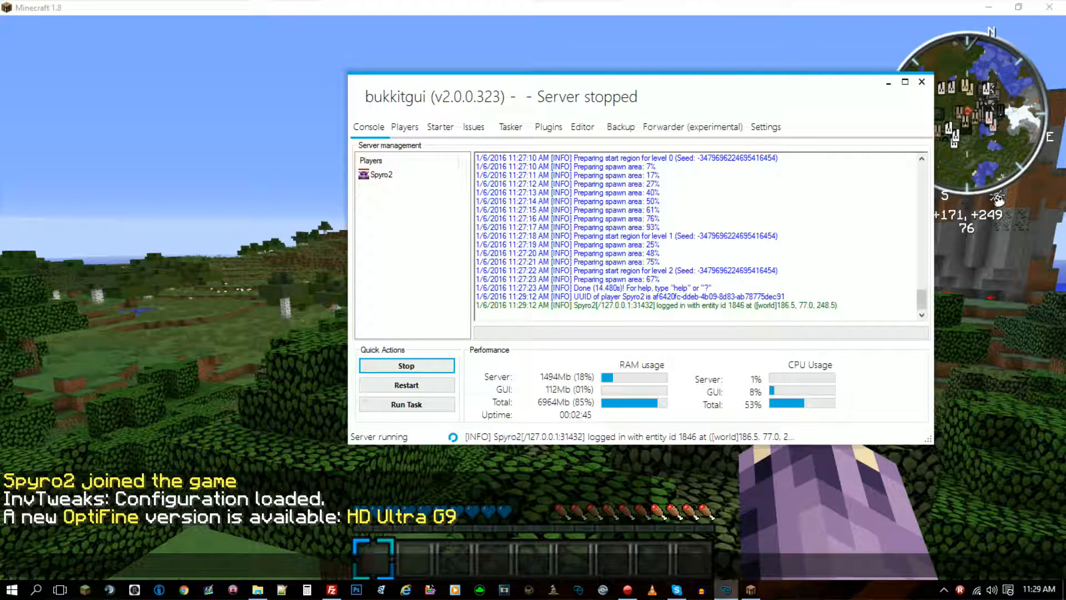
click(405, 127)
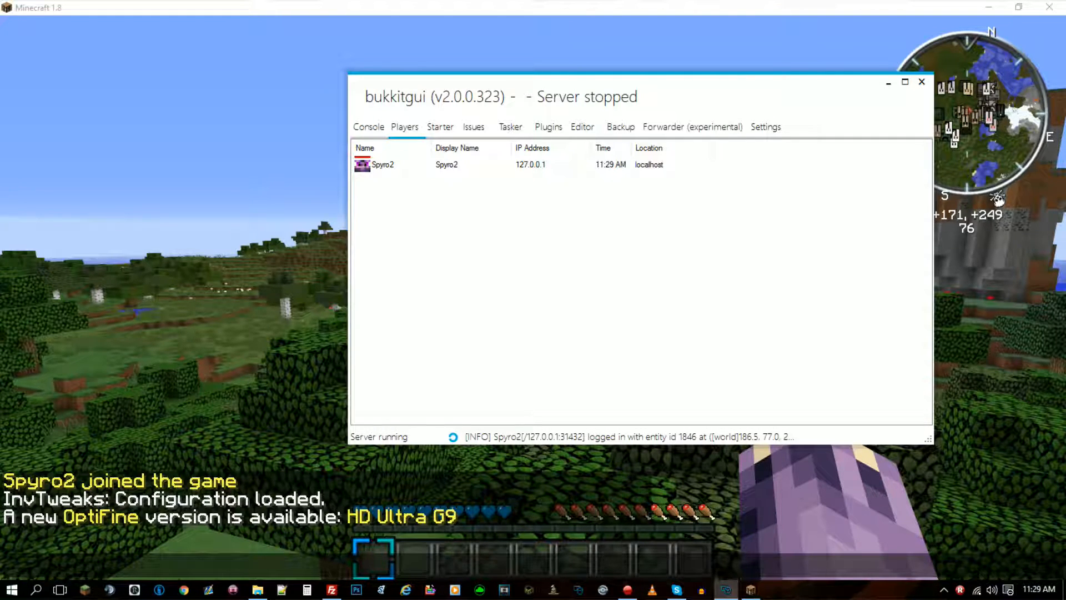
click(383, 165)
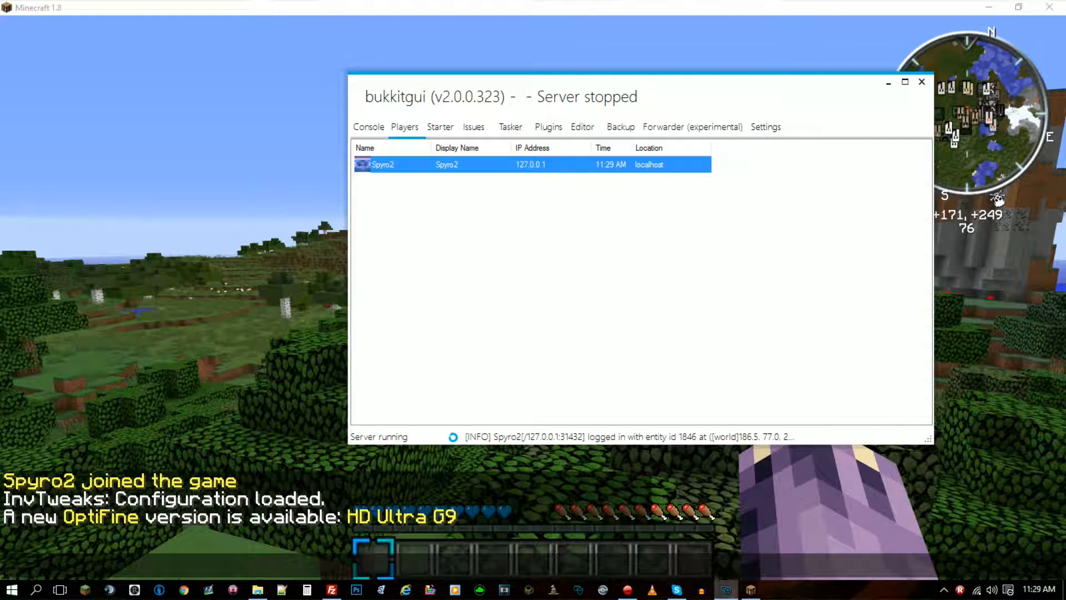
click(368, 127)
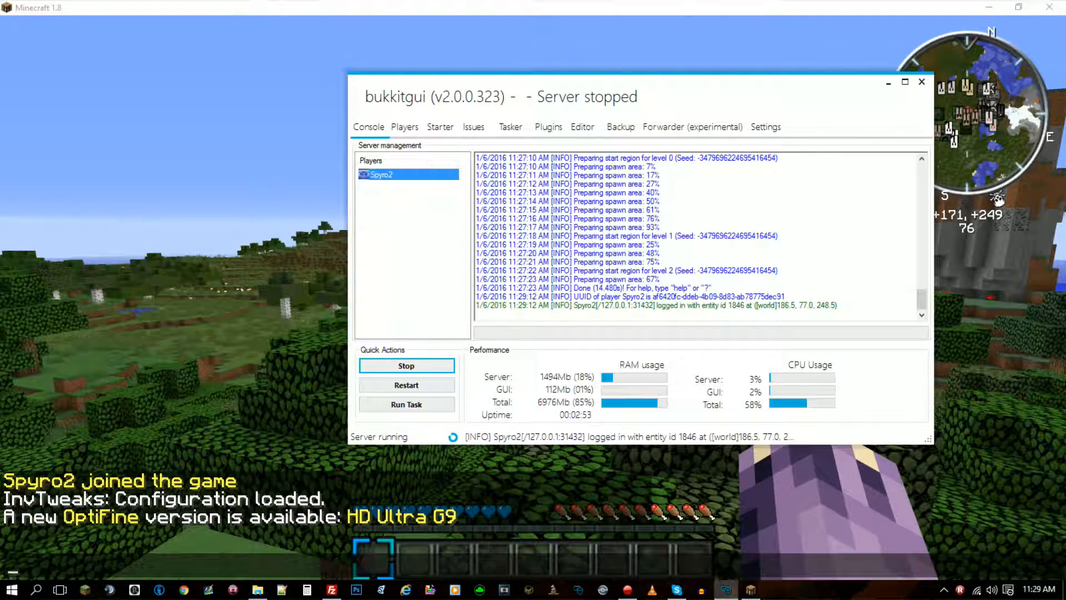
right_click(374, 174)
click(400, 214)
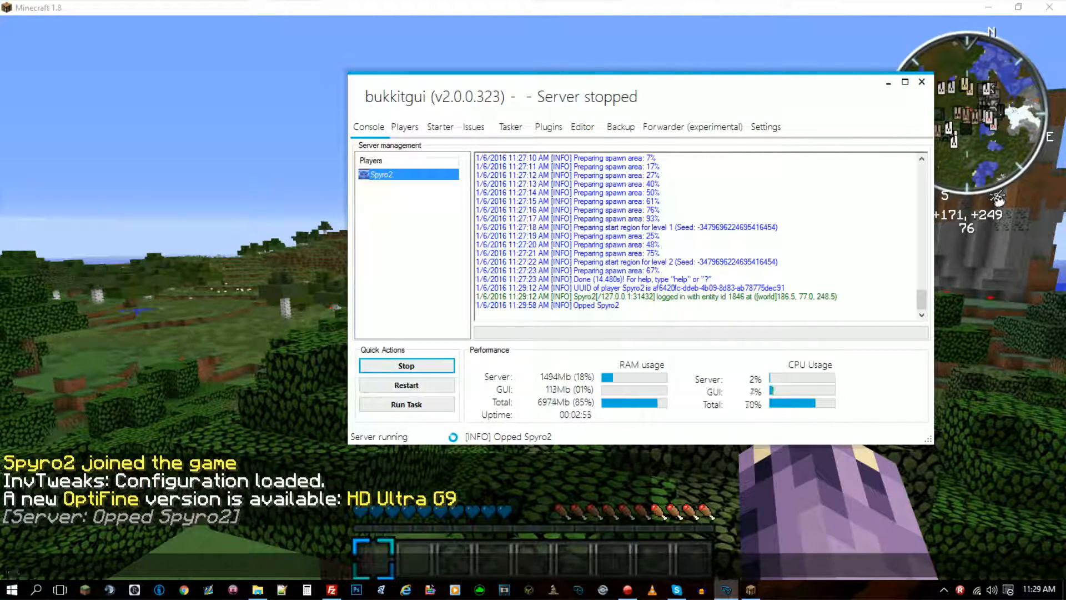
key(alt+Tab)
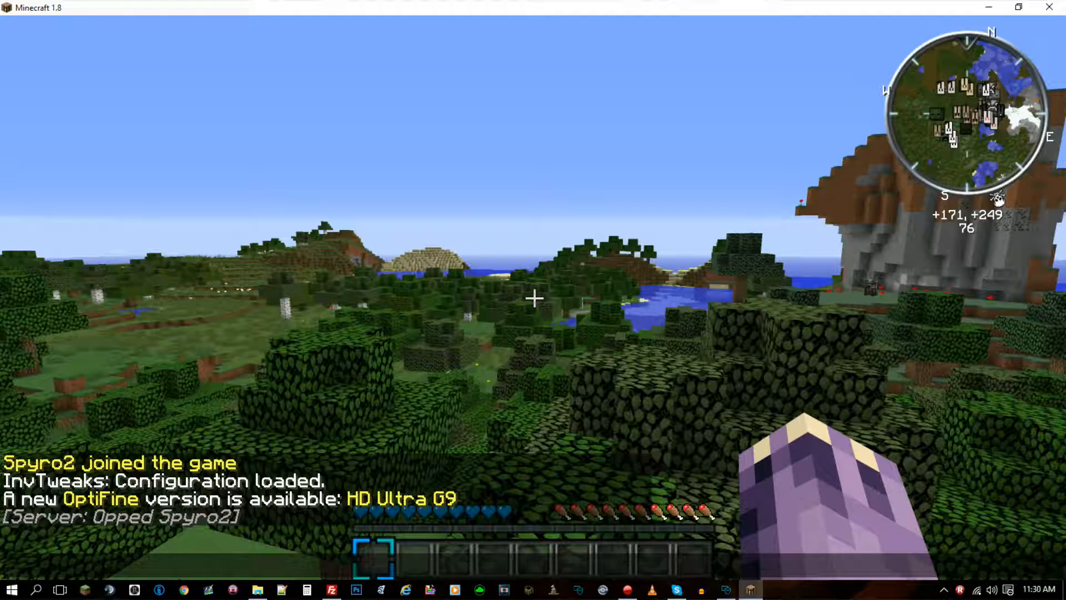
Revoke the online player's operator status with the deop command in the bukkitgui console and restore it with the op command.
key(alt+Tab)
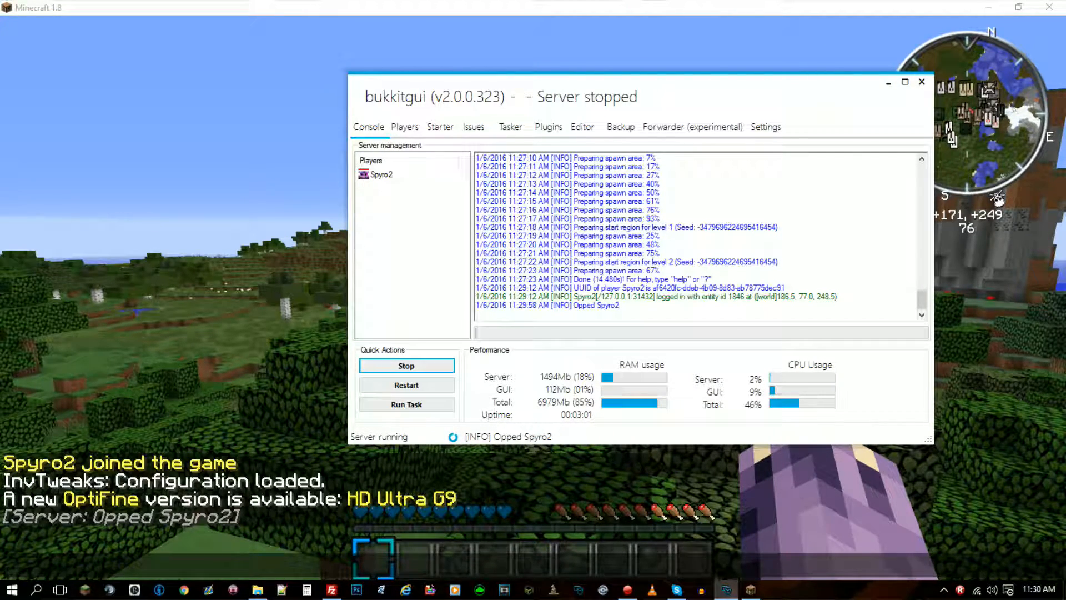
text(deop spyro2)
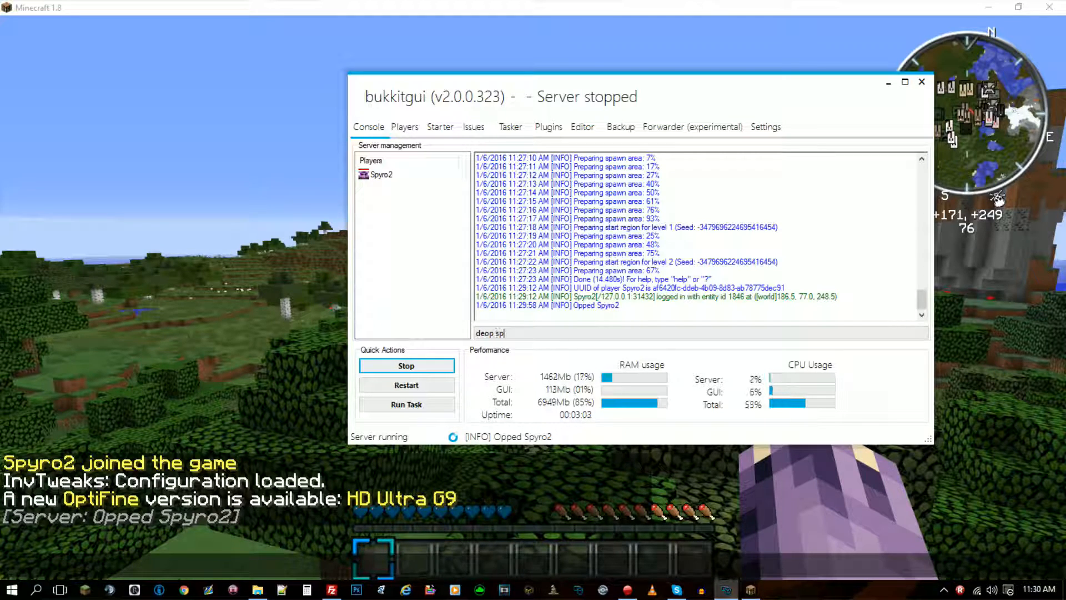
key(Return)
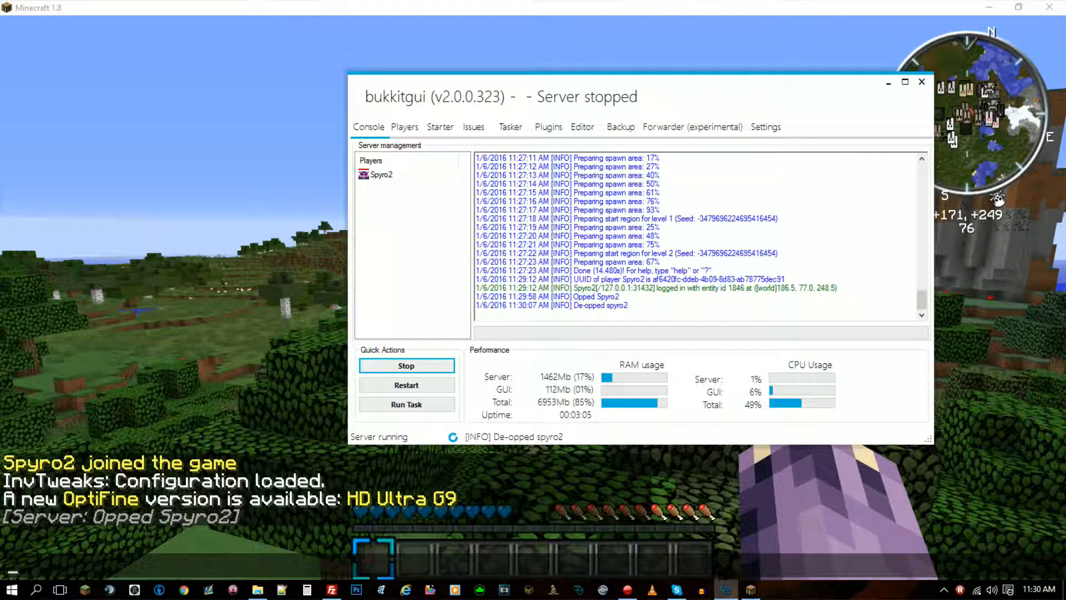
text(op spyro2)
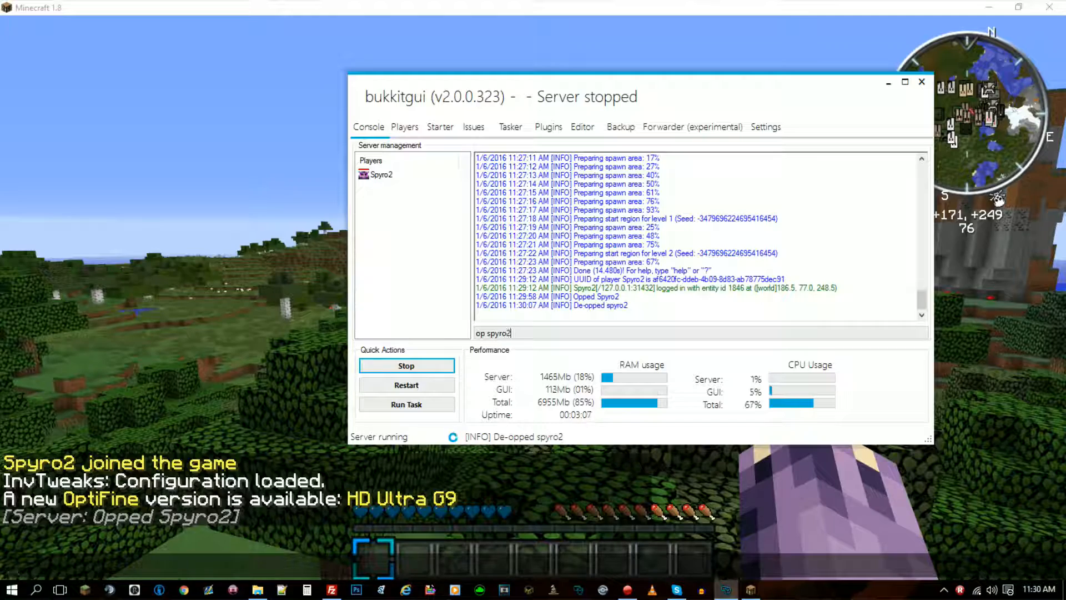
key(Return)
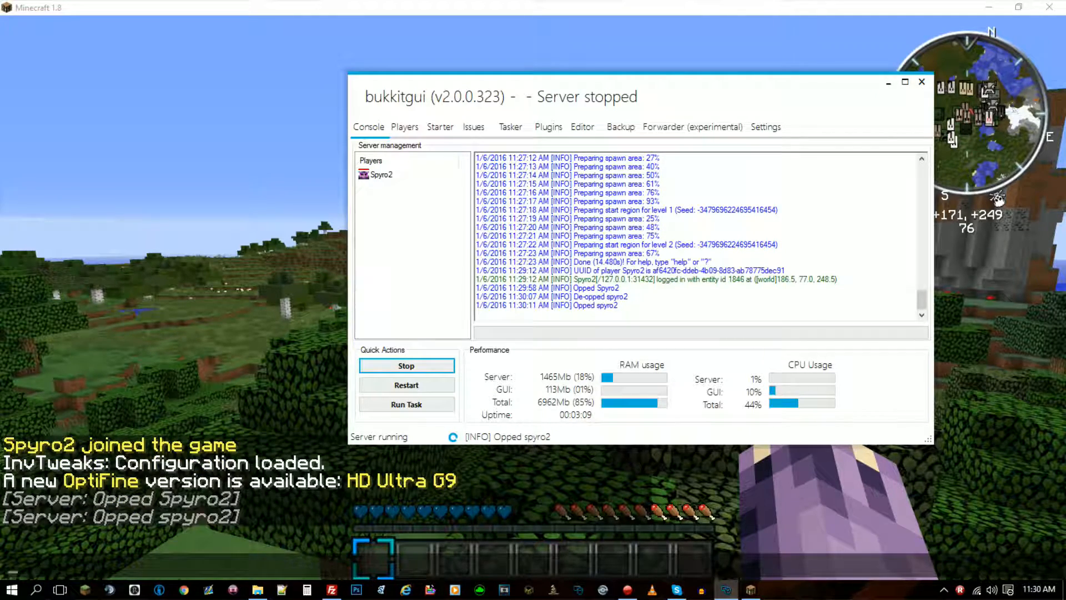
Return to Minecraft and try the chat commands /fly, /gm 0 and /gm 1.
key(alt+Tab)
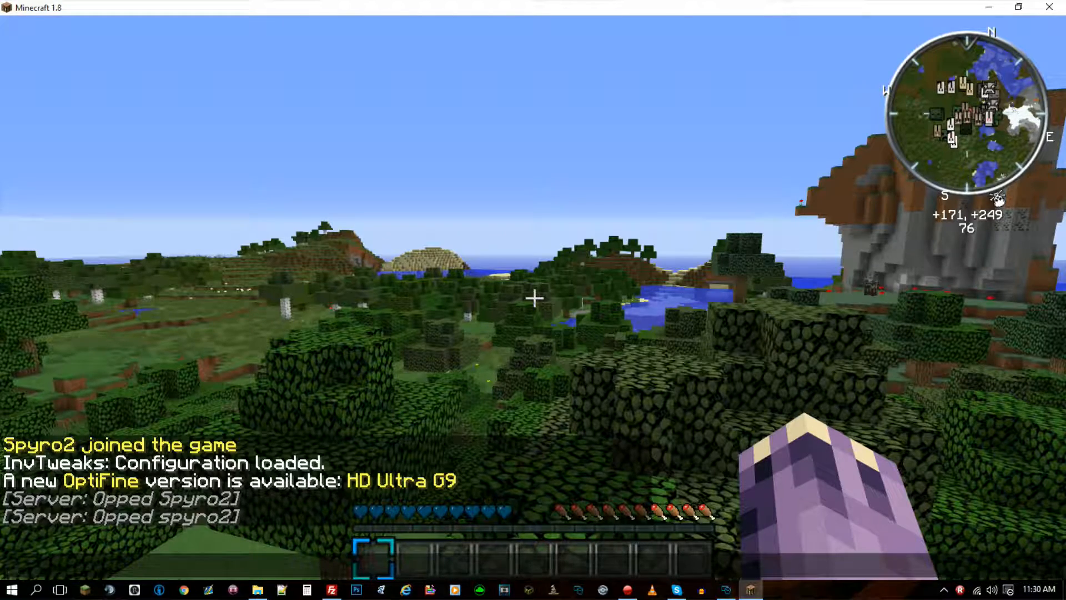
key(Escape)
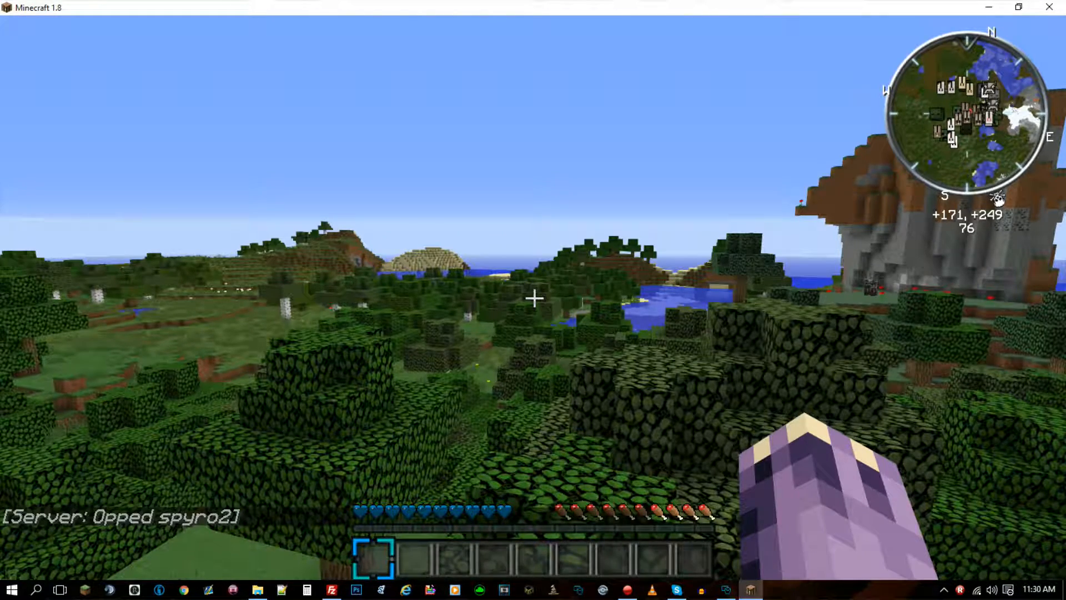
key(slash)
text(fly)
key(Return)
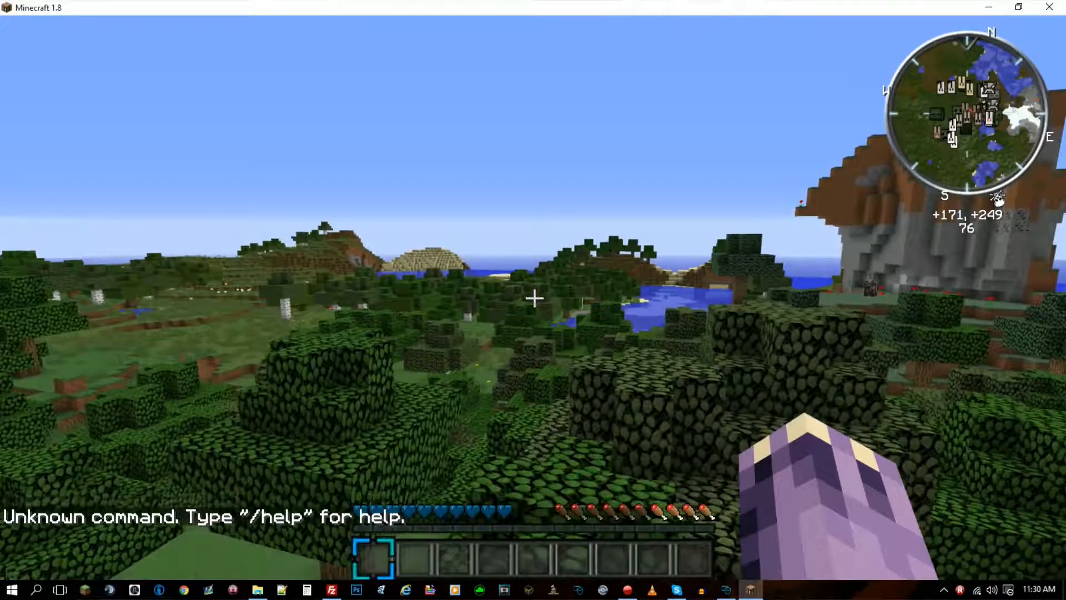
key(slash)
text(gm)
key(Return)
key(slash)
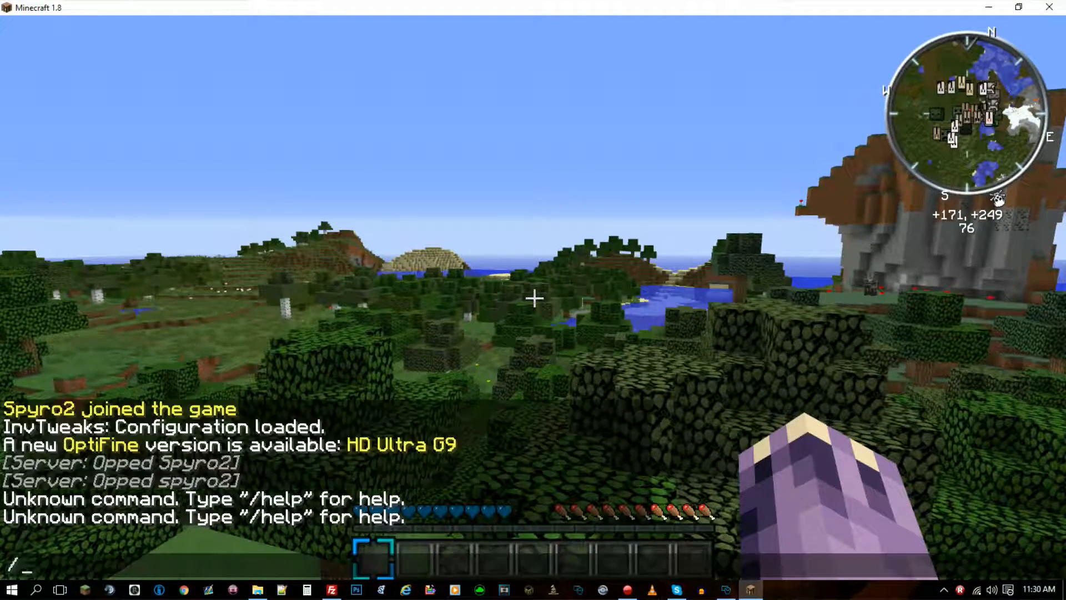
key(Return)
Switch the player to creative mode with /gamemode 1 and fly above the forest near the lake.
key(slash)
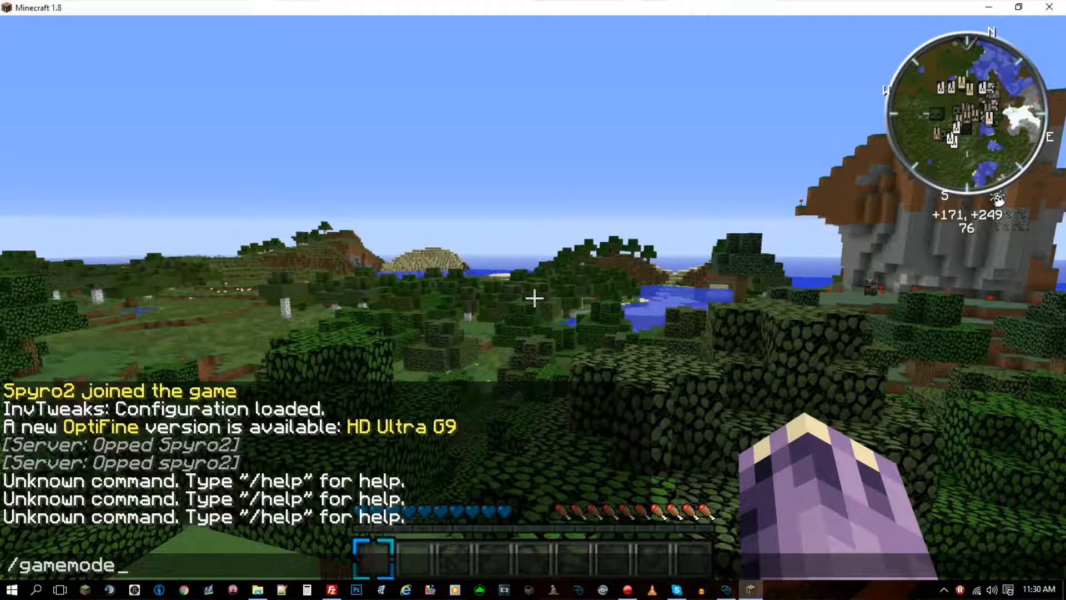
key(space)
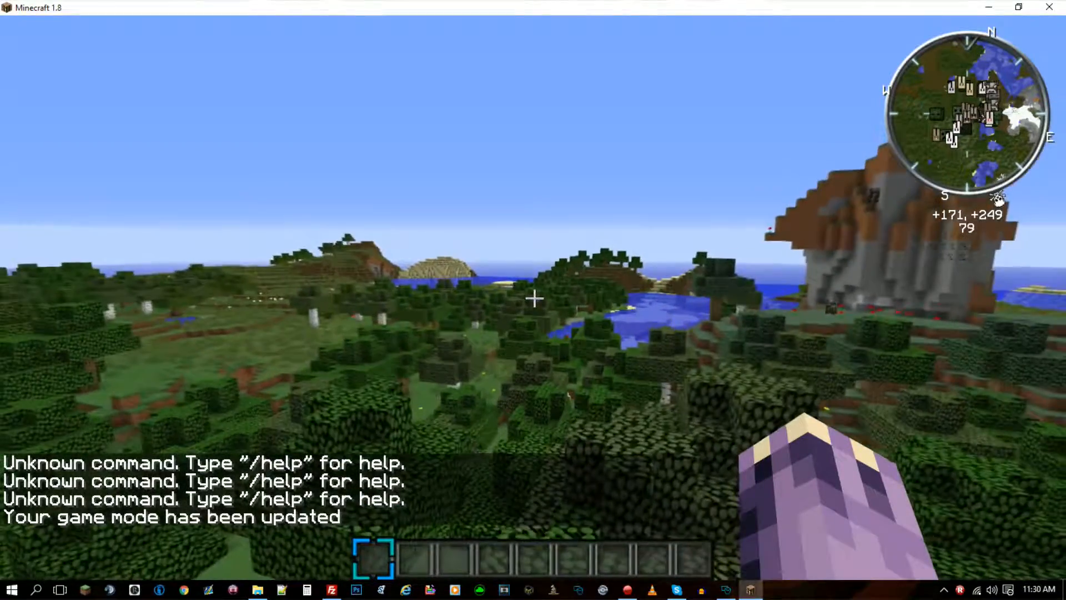
key(w)
key(w)
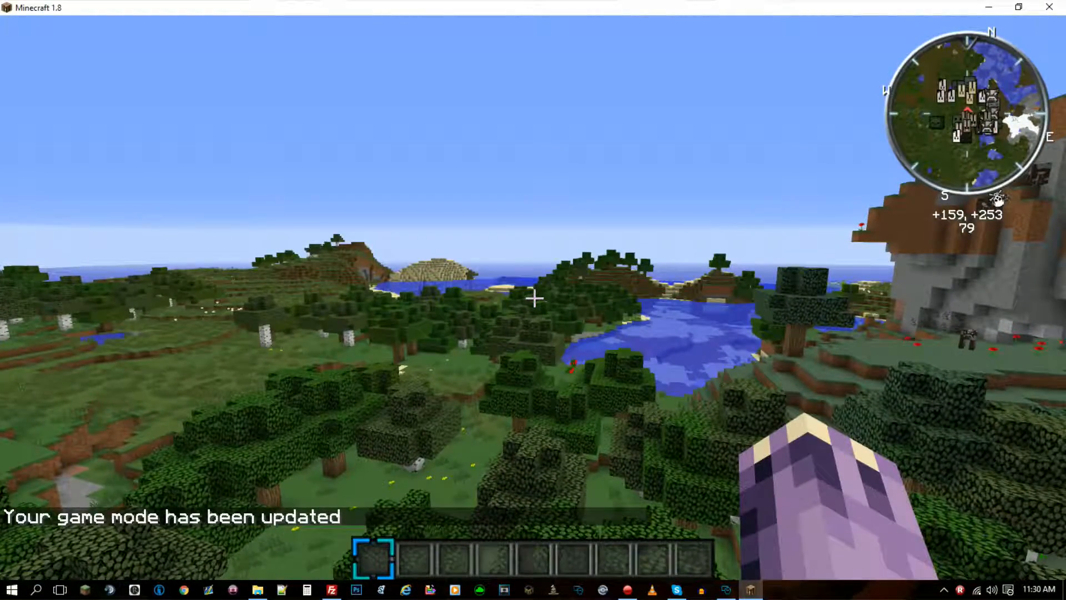
key(w)
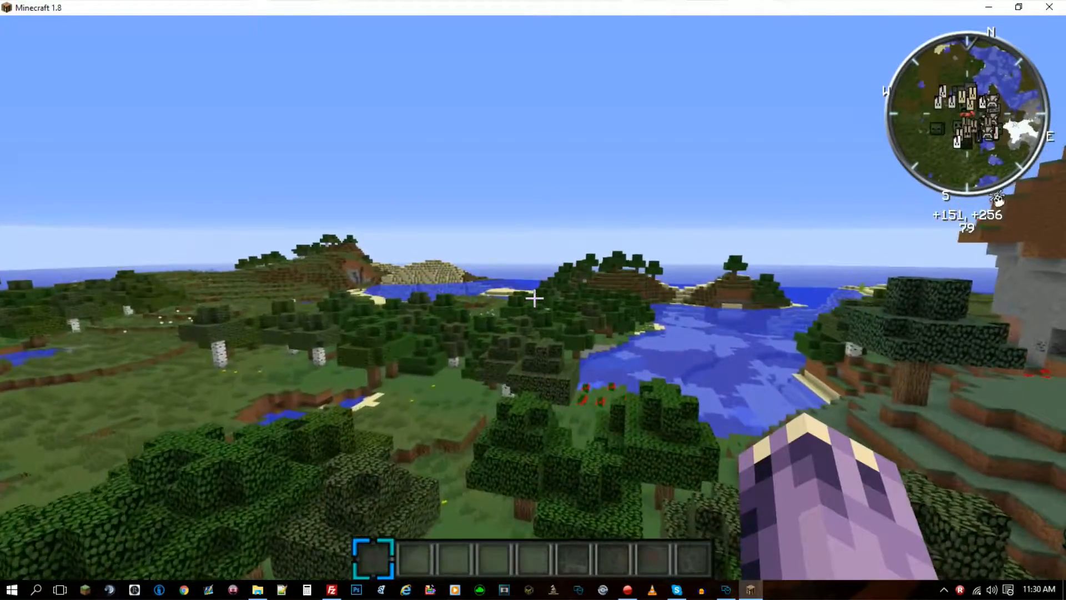
key(a)
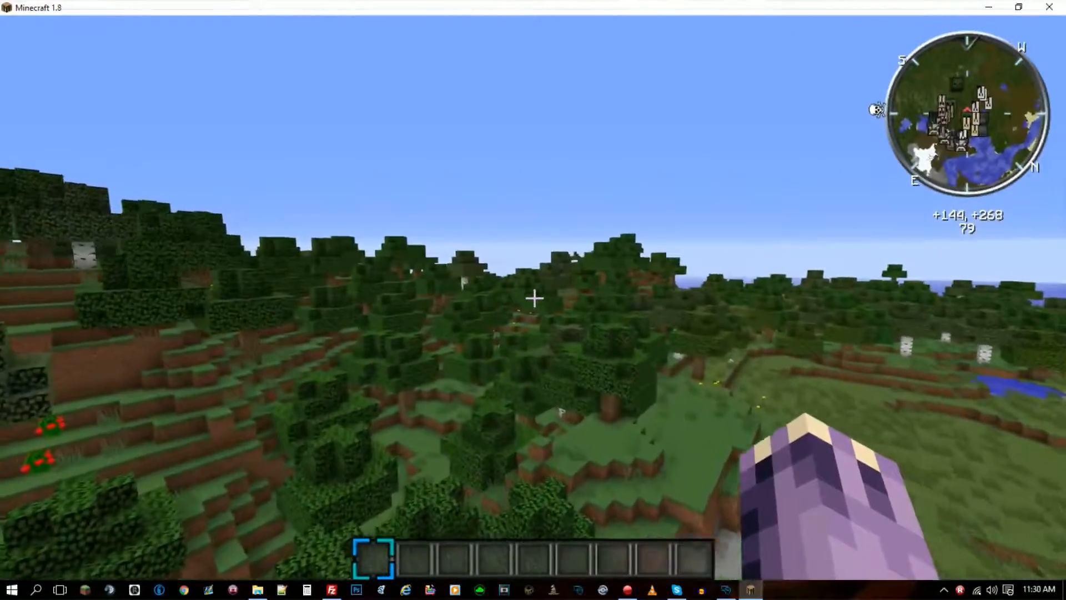
key(s)
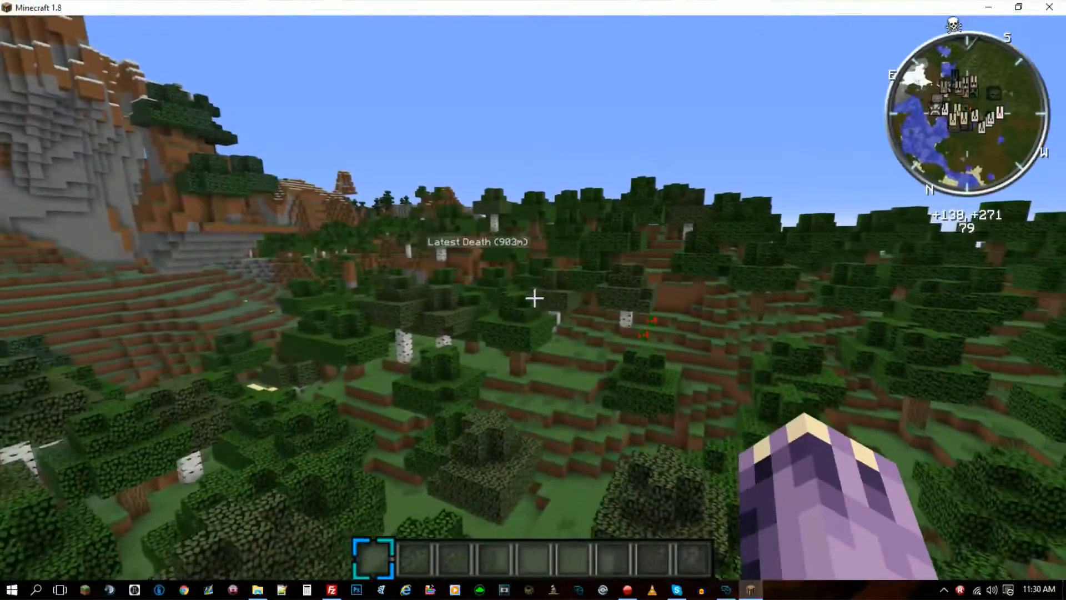
Try the chat command /gms to change the game mode.
key(slash)
text(mg)
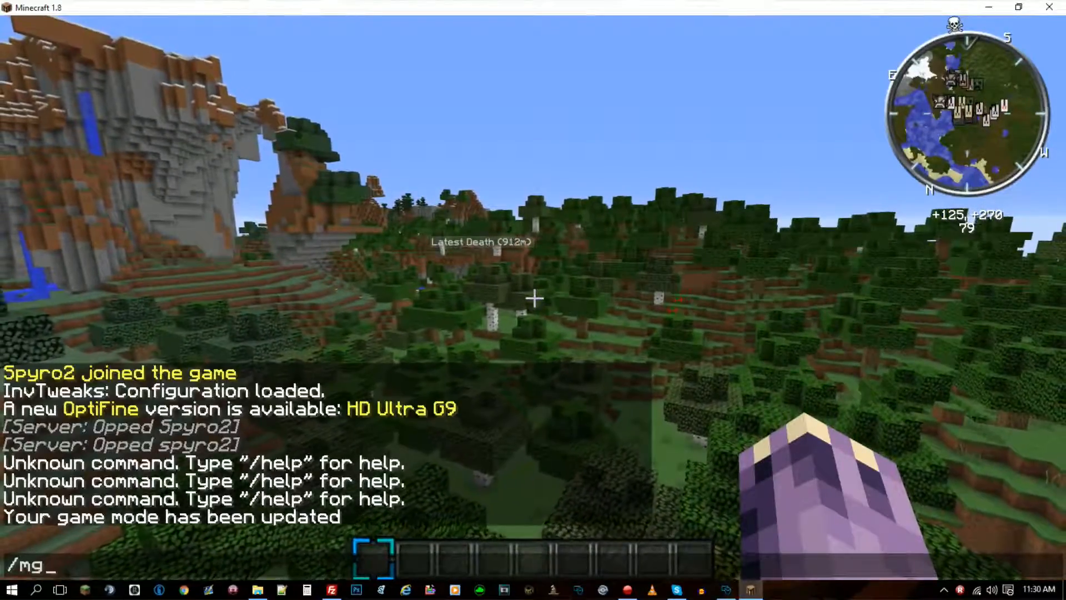
key(BackSpace)
key(BackSpace)
text(gm)
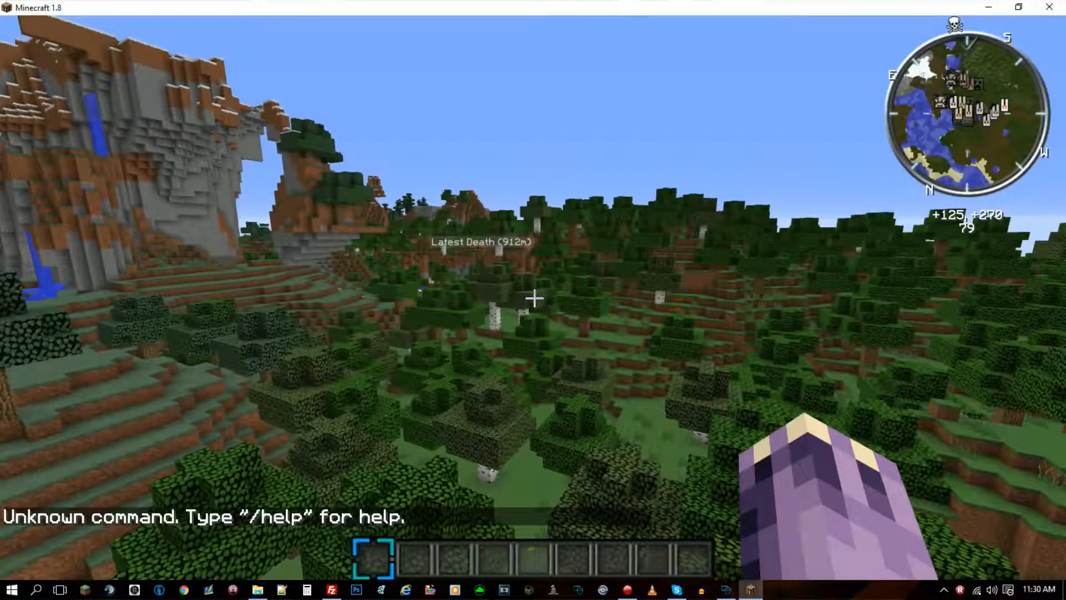
Fly around above the treetops, leave the game, and return to the bukkitgui console.
text(w)
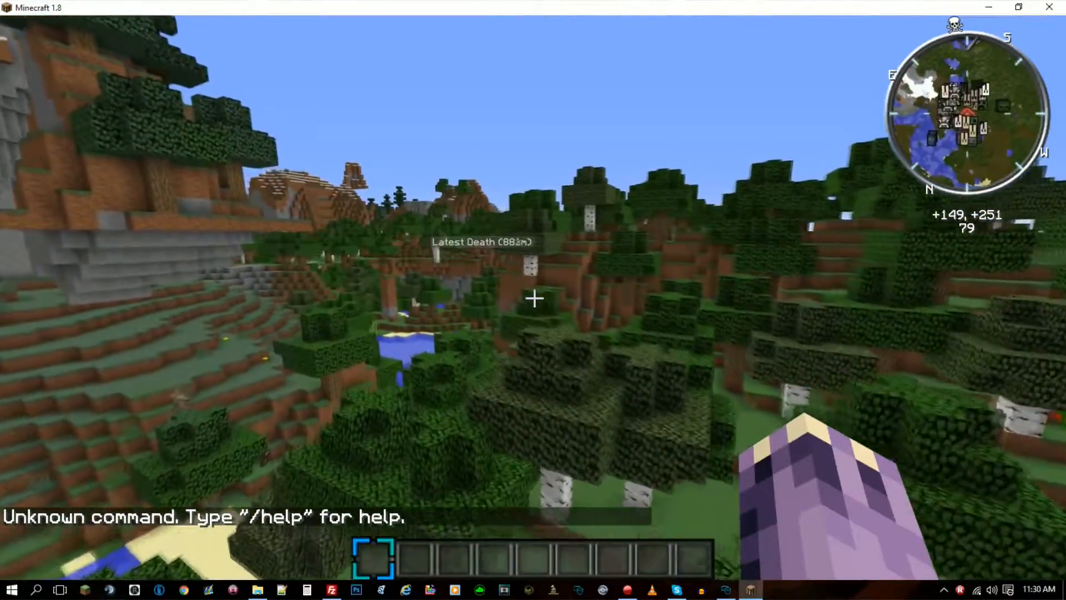
key(s)
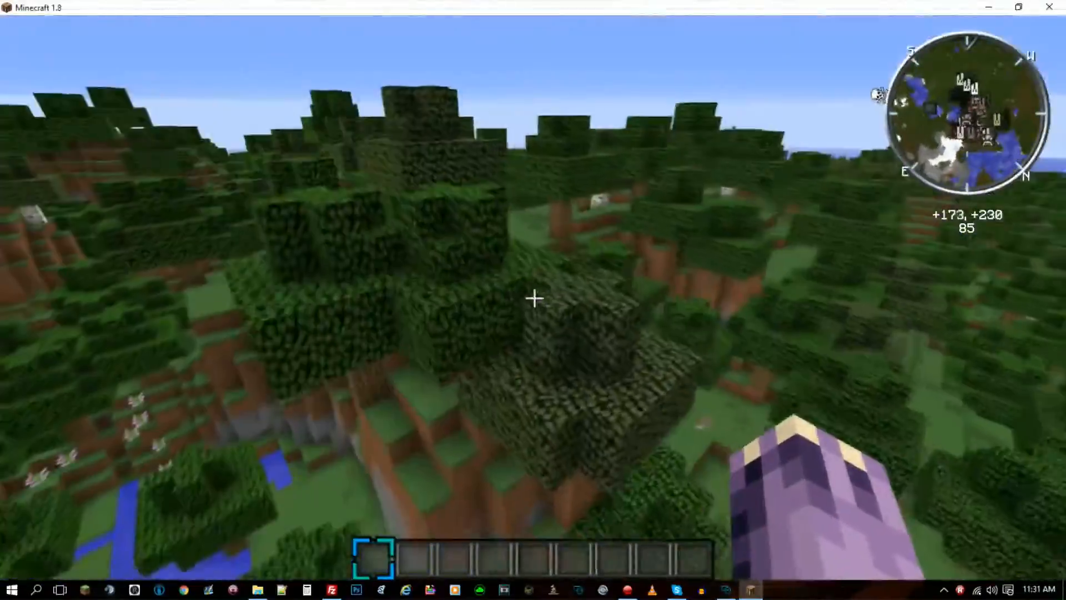
key(w)
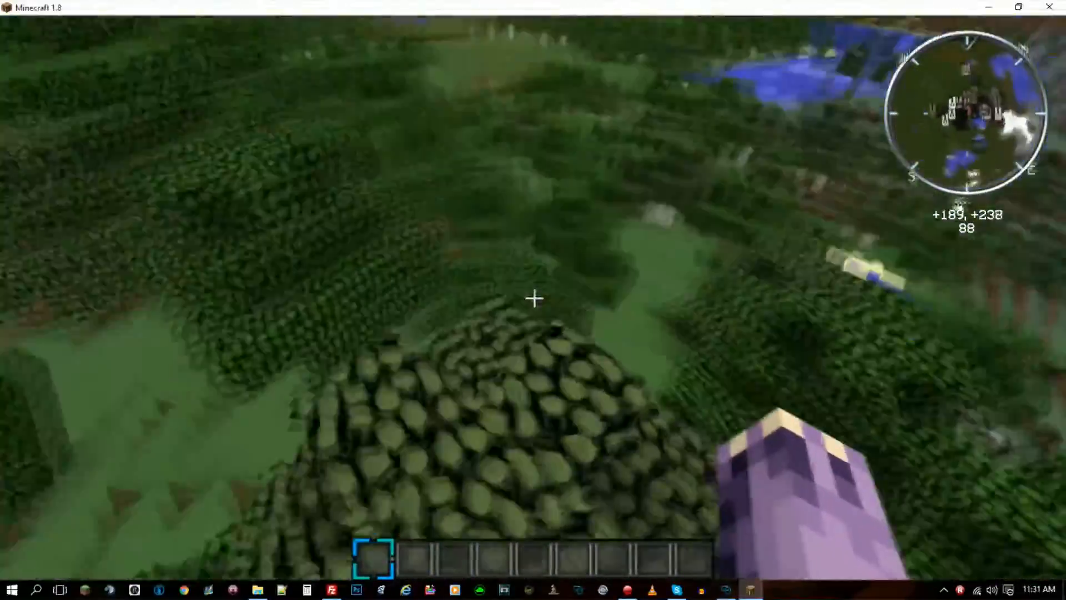
key(w)
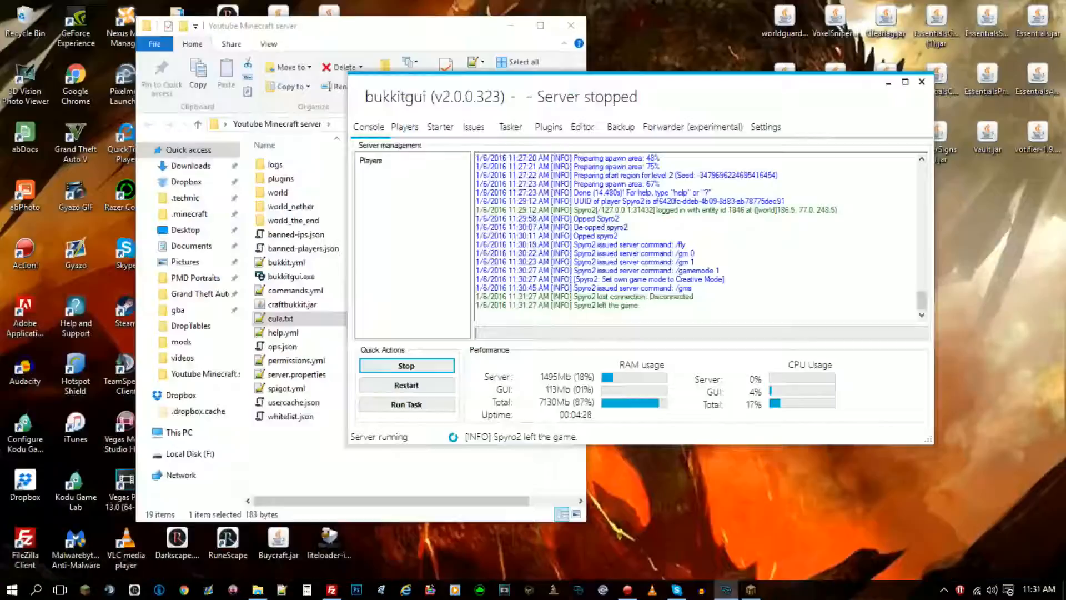
Stop the Minecraft server from the console and minimize the bukkitgui window.
right_click(701, 333)
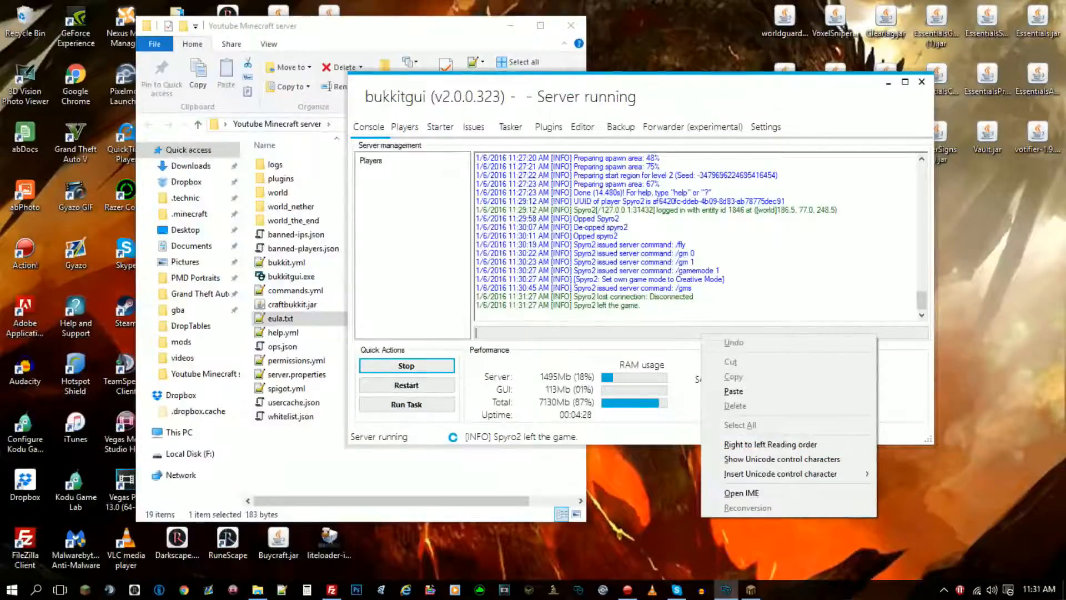
click(477, 314)
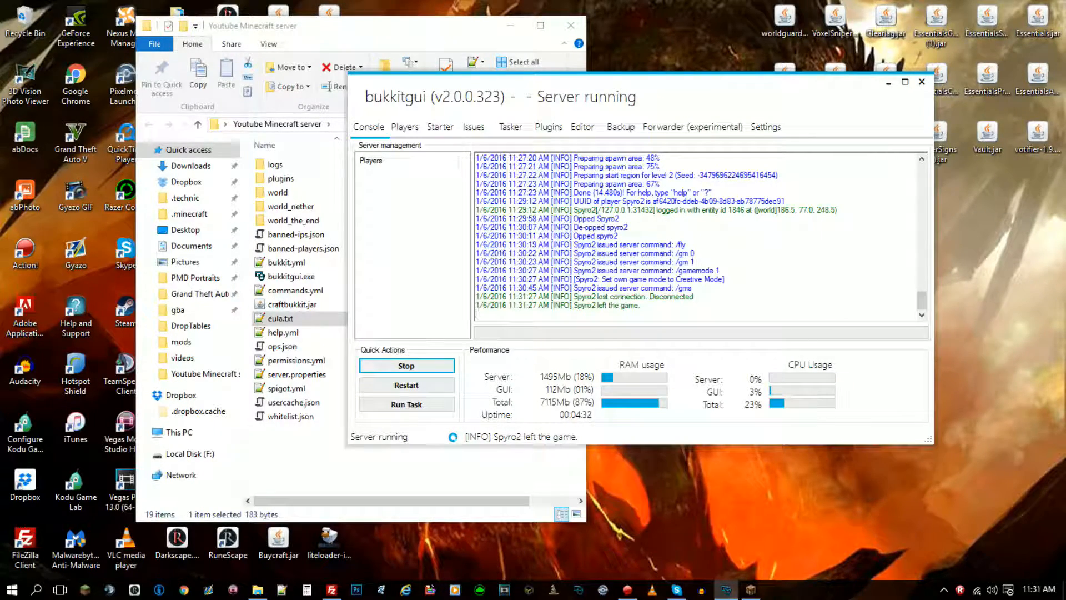
click(407, 366)
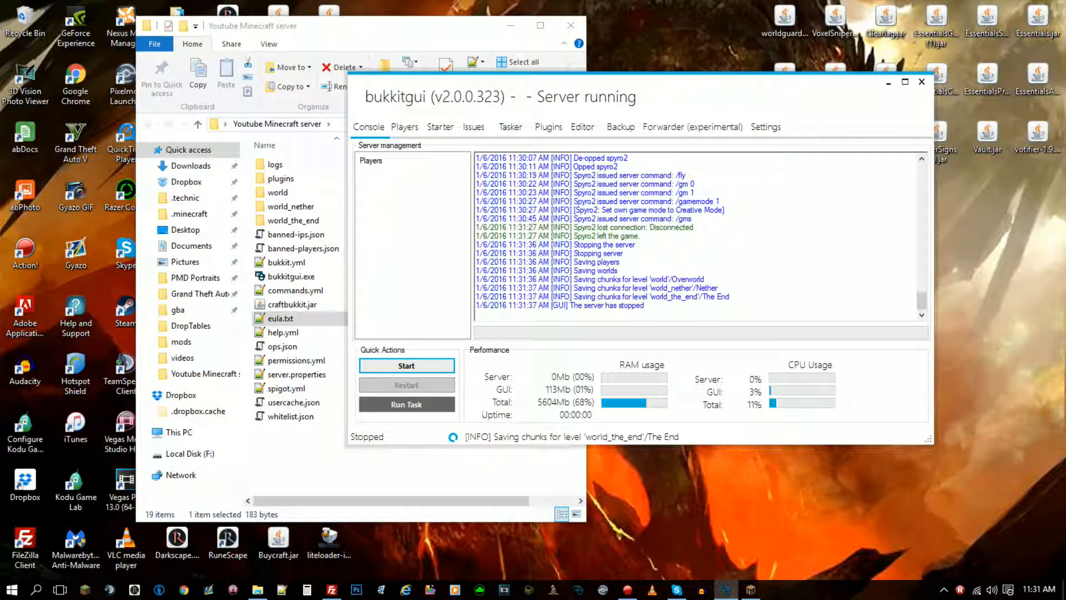
click(889, 82)
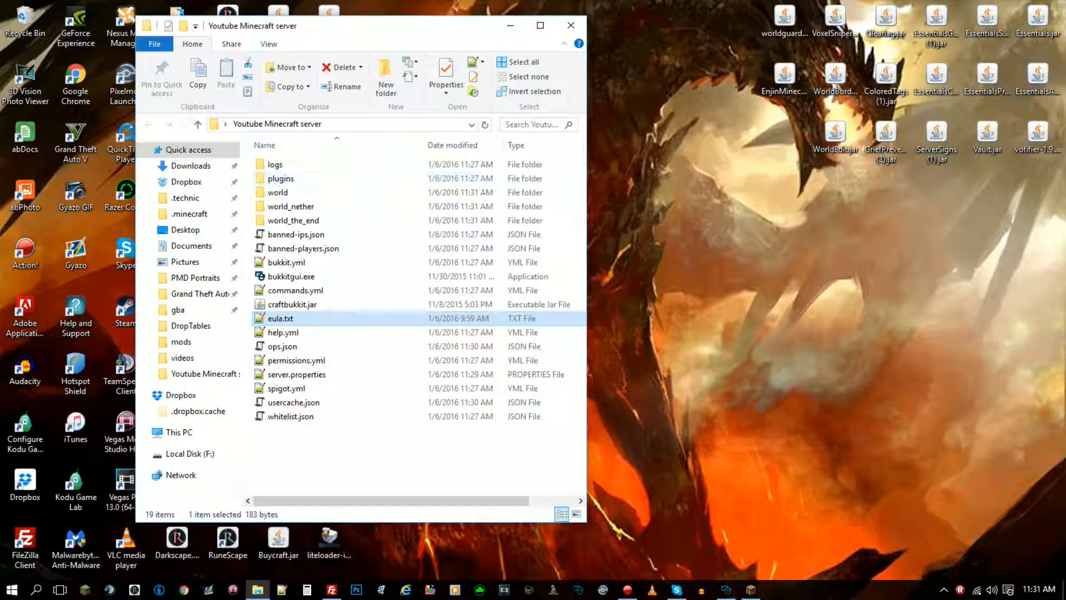
Create a new mods folder with a lowercase name inside the Youtube Minecraft server folder.
right_click(310, 425)
mouse_move(355, 394)
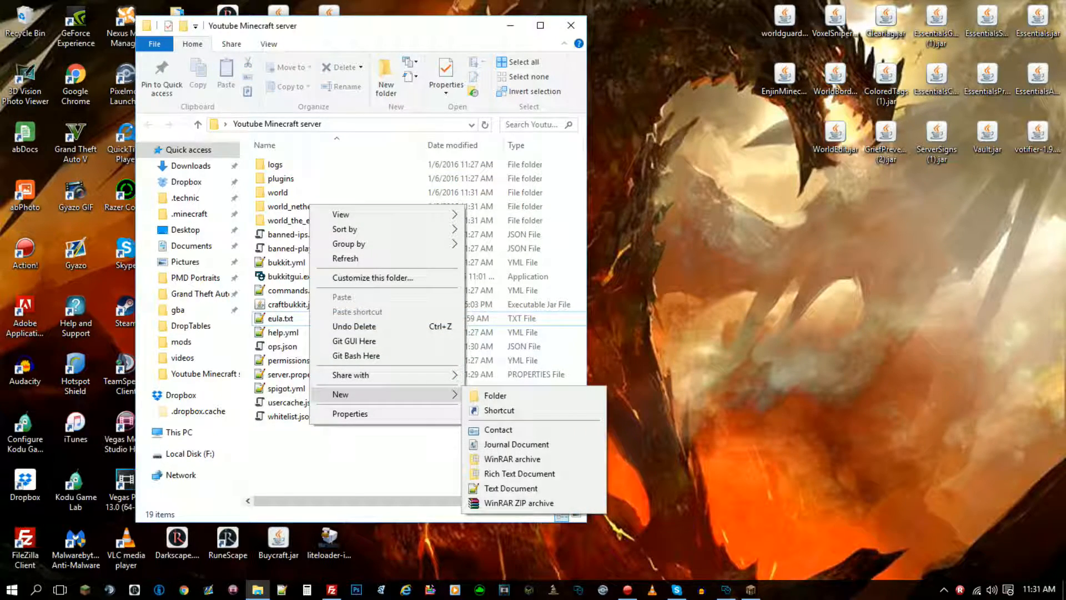
click(495, 395)
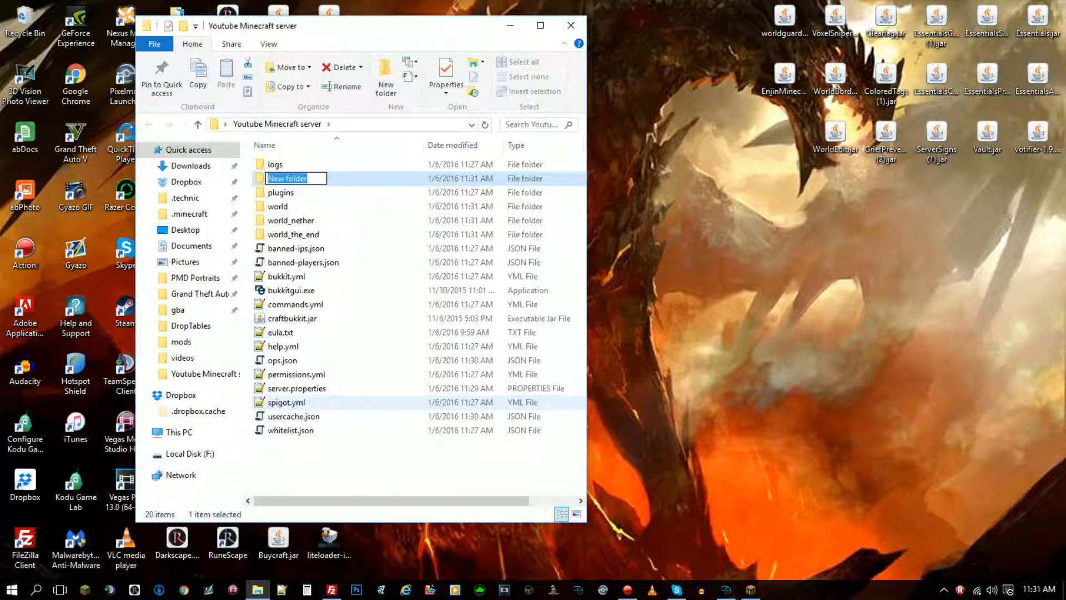
text(Mods)
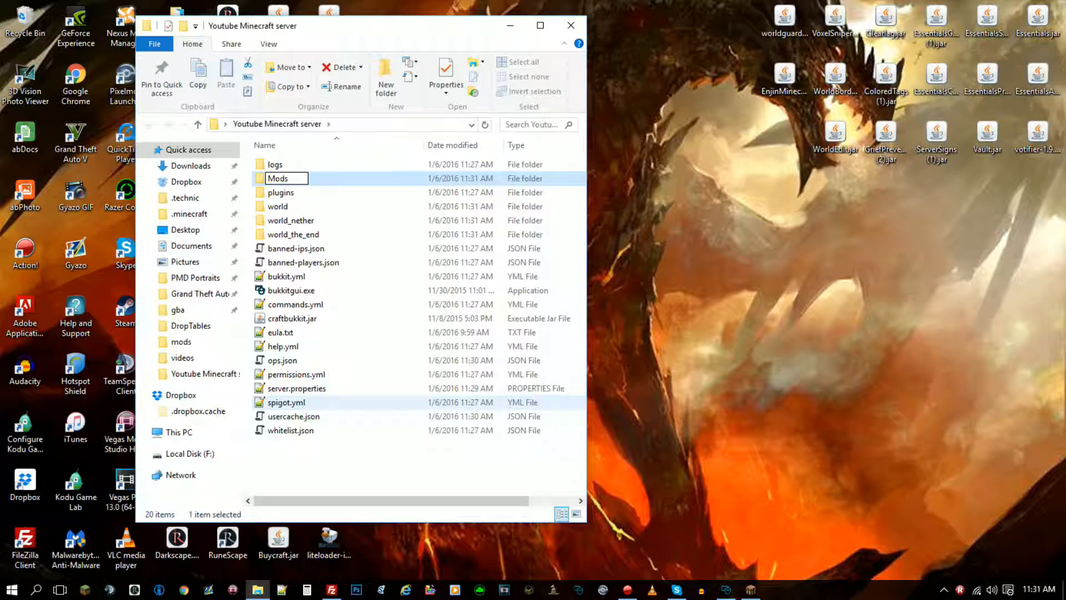
key(BackSpace)
key(BackSpace)
key(BackSpace)
key(BackSpace)
text(m)
click(369, 462)
Open the server's plugins folder and move the Essentials Chat, Protect, AntiBuild, Spawn, GroupManager and base Essentials jars from the desktop into it.
double_click(280, 192)
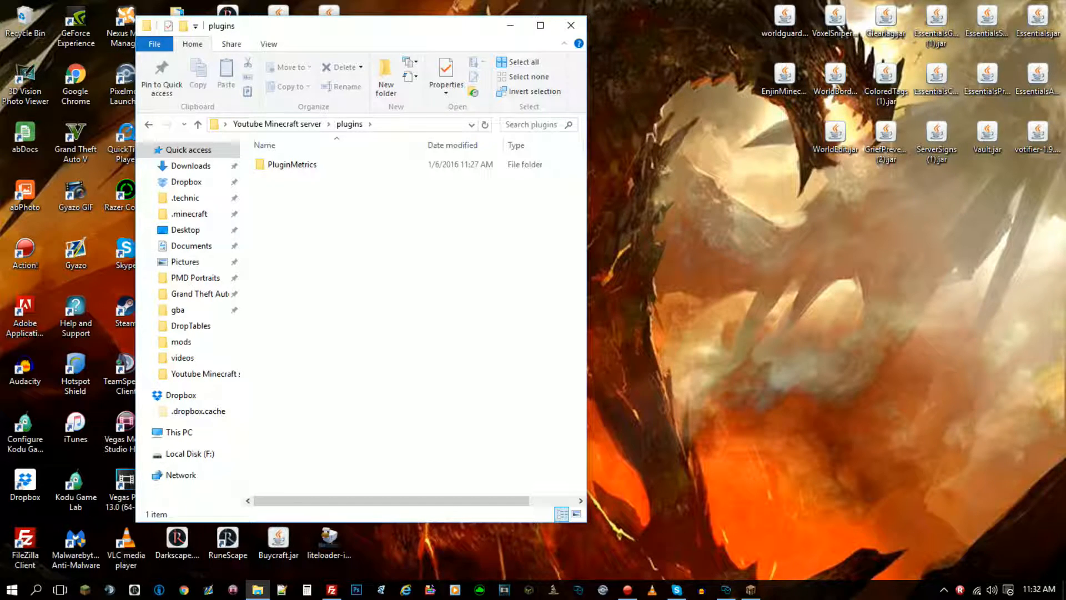
drag(937, 78, 316, 216)
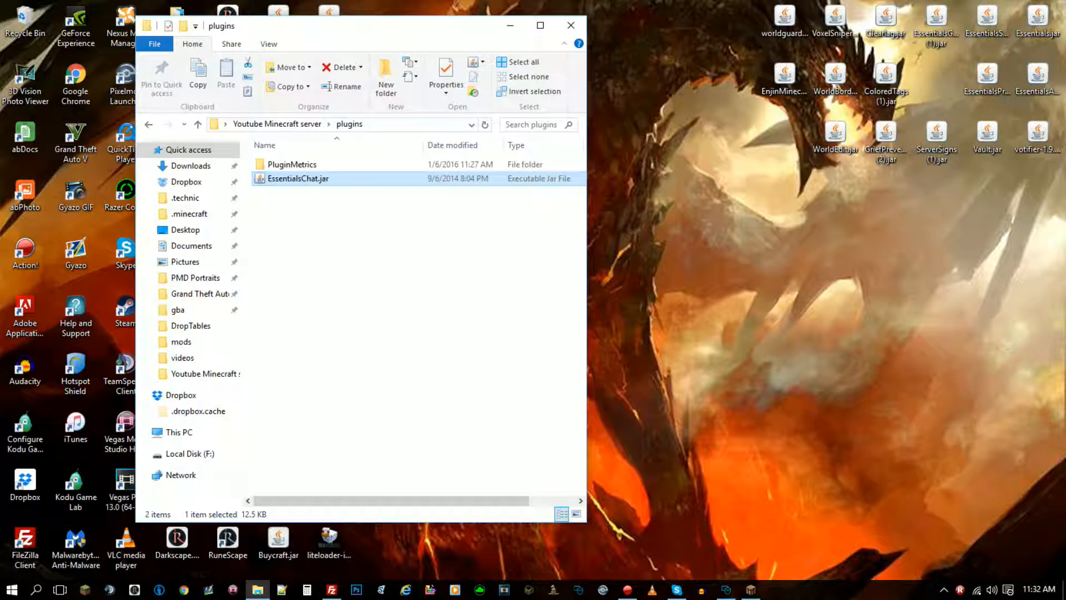
drag(988, 75, 399, 281)
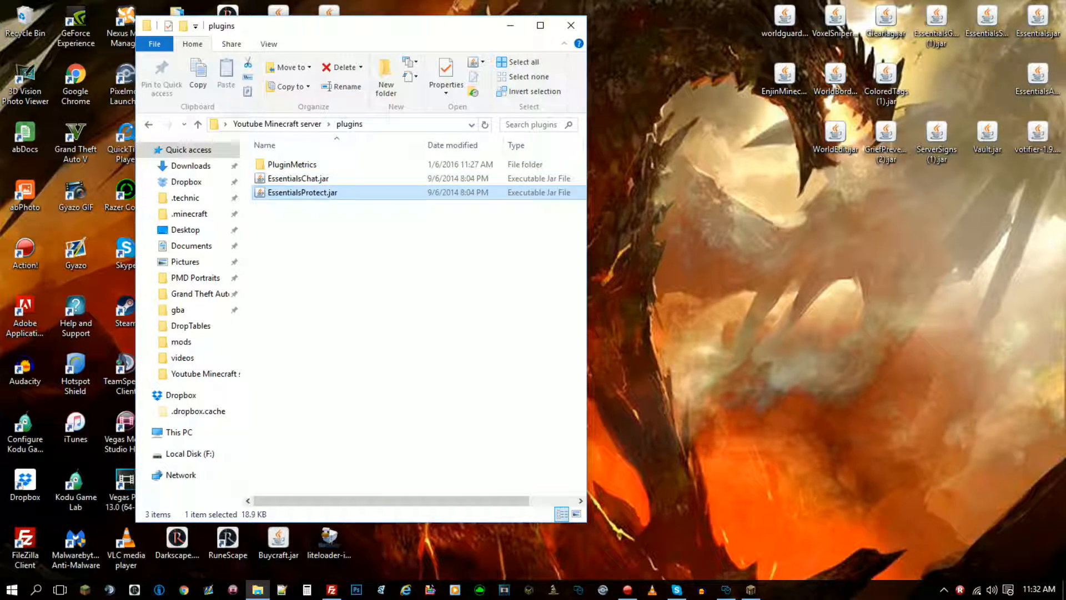
drag(1037, 77, 328, 275)
drag(1037, 19, 469, 259)
drag(987, 19, 485, 239)
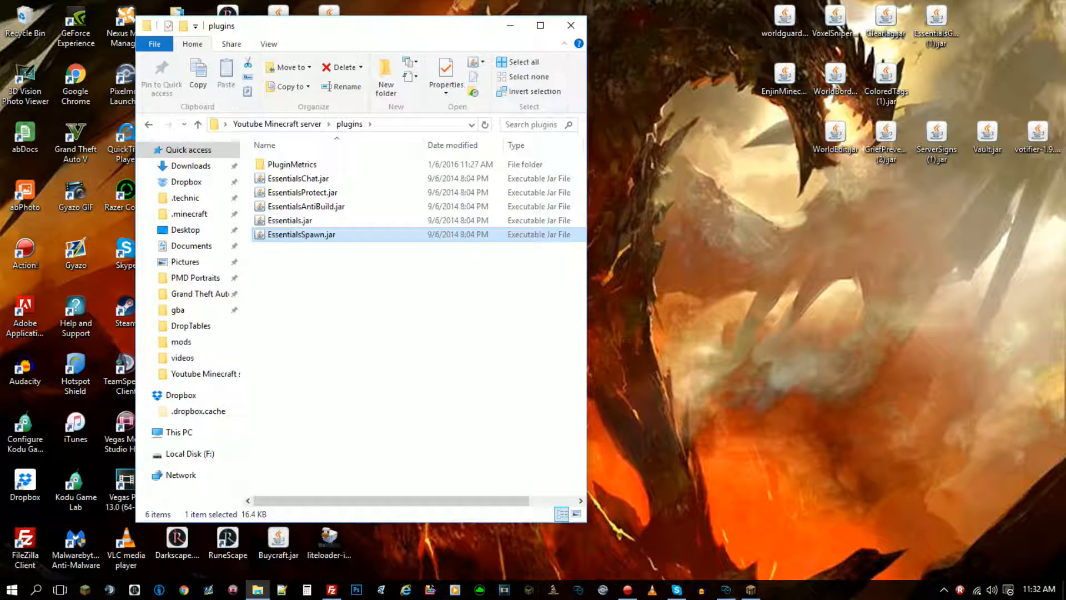
drag(937, 19, 435, 355)
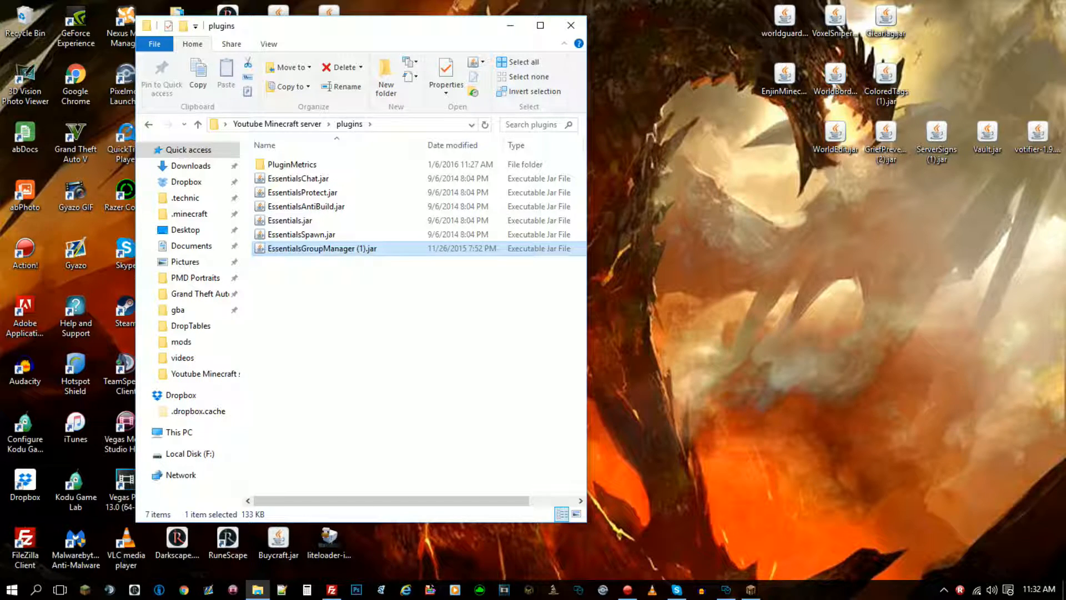
Move worldguard-6.1.jar, WorldEdit.jar and WorldBorder.jar from the desktop into the server's plugins folder.
drag(785, 22, 422, 389)
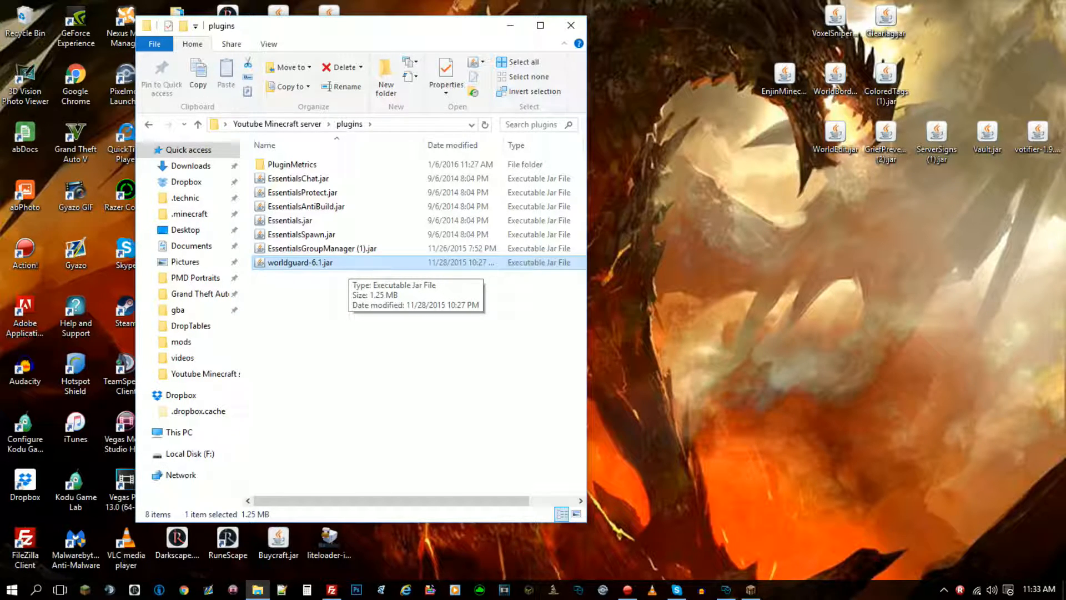
drag(886, 133, 770, 235)
drag(836, 133, 417, 344)
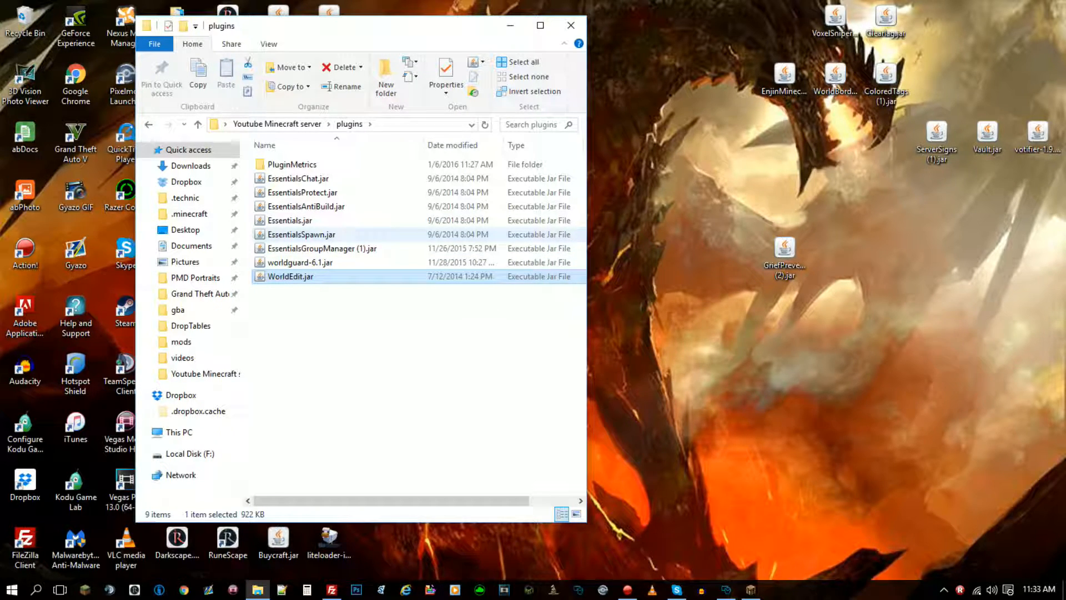
drag(290, 276, 350, 357)
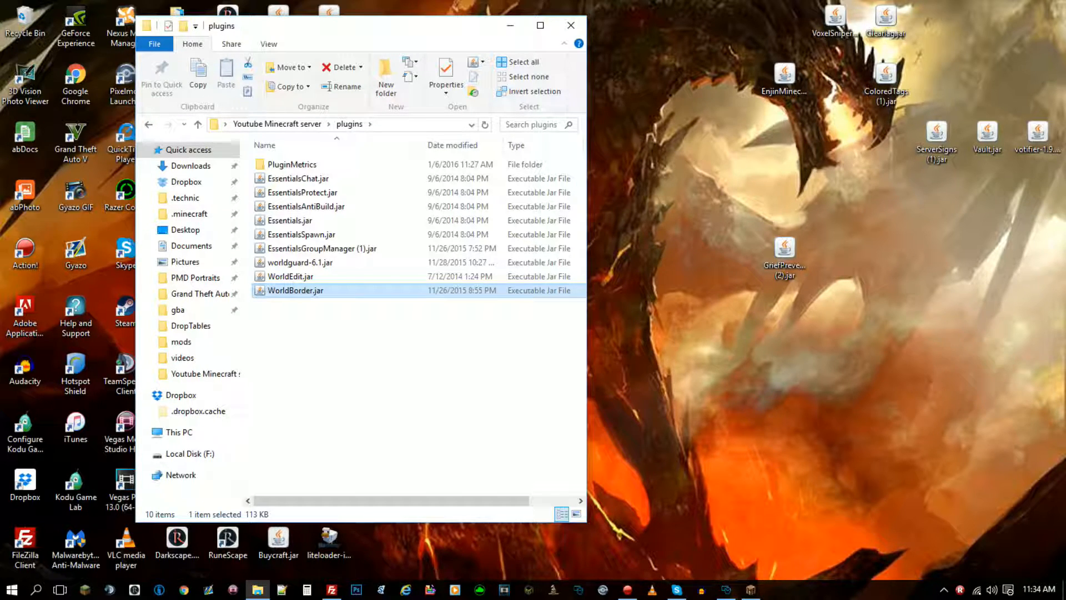
Move the VoxelSniper and GriefPrevention (2) jars from the desktop into the plugins folder and widen its window to show the file sizes.
drag(834, 20, 436, 357)
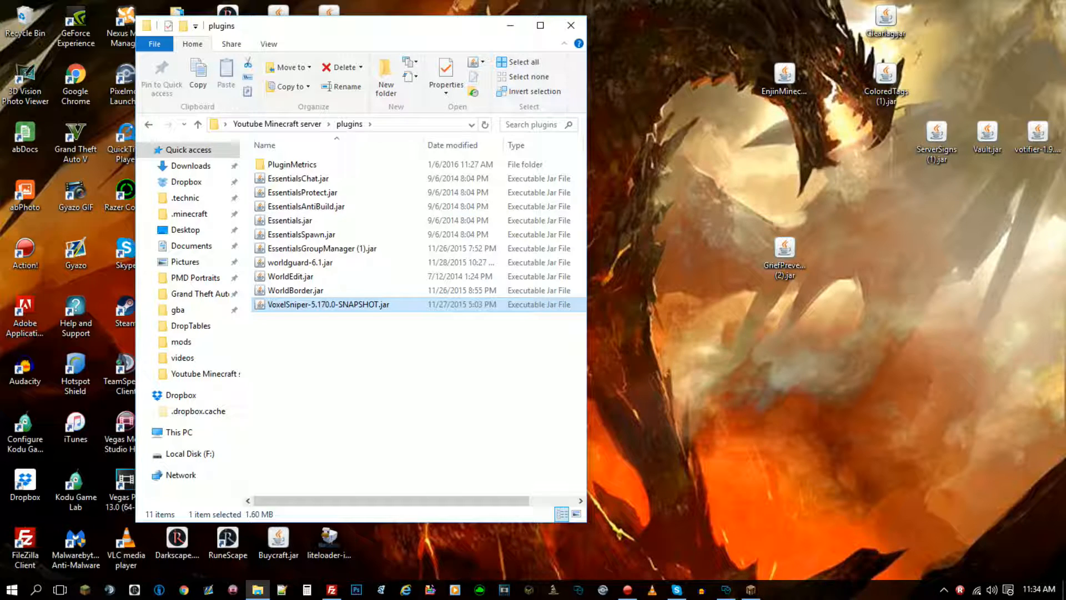
drag(784, 253, 342, 395)
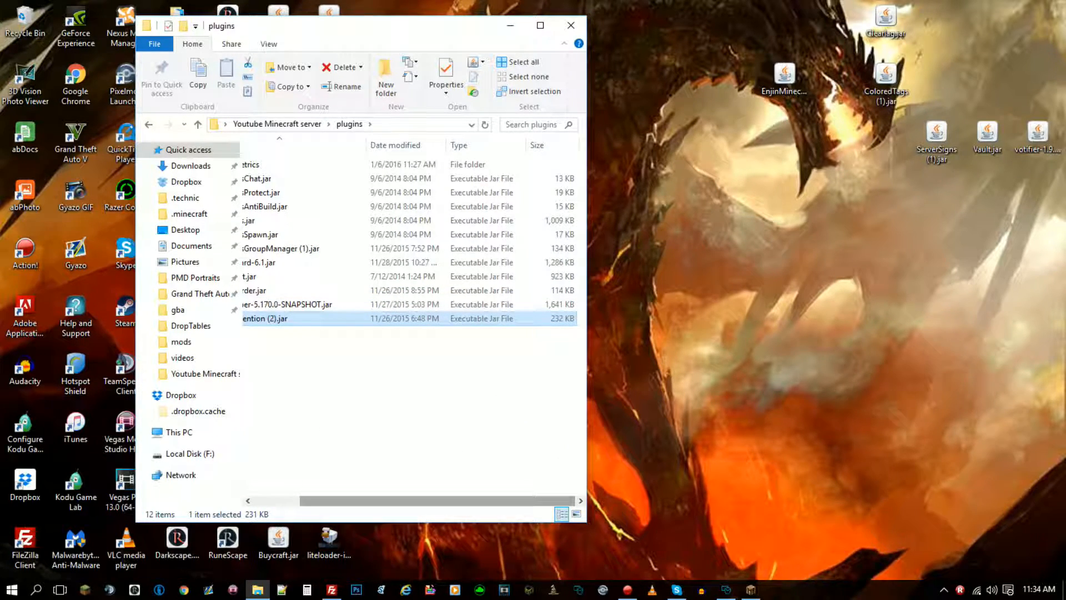
drag(355, 500, 303, 501)
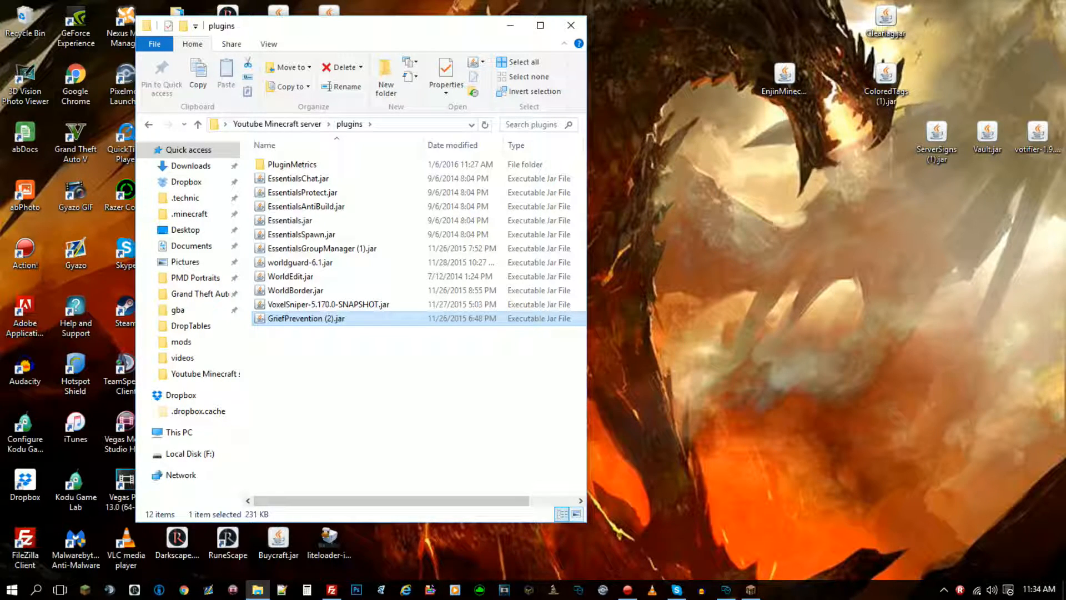
drag(586, 521, 728, 521)
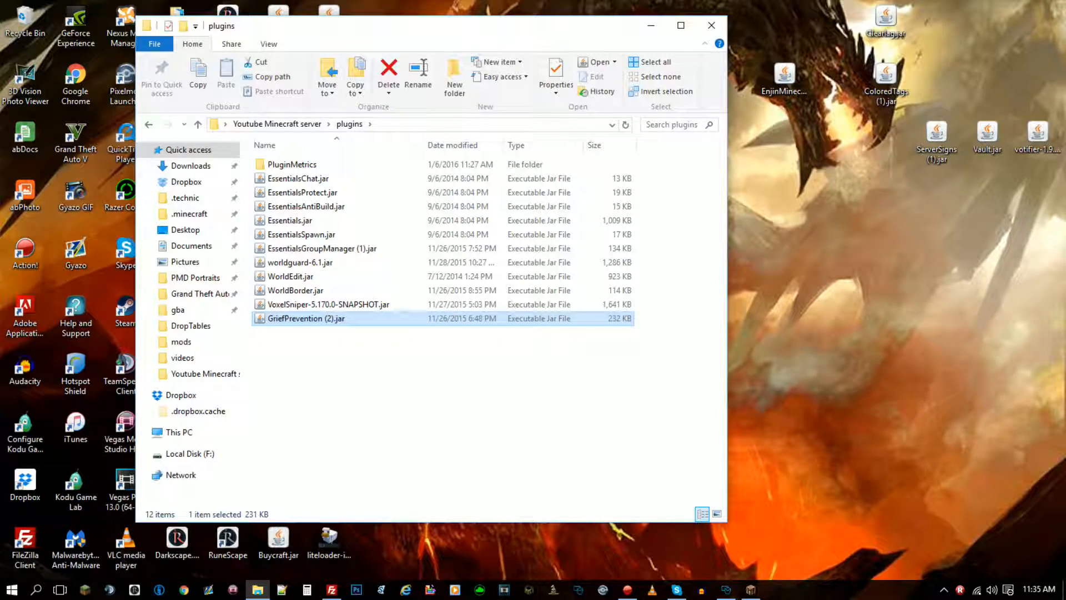
Move ServerSigns (1).jar, Vault.jar, votifier-1.9.jar and Clearlag.jar from the desktop into the plugins folder.
drag(937, 135, 555, 361)
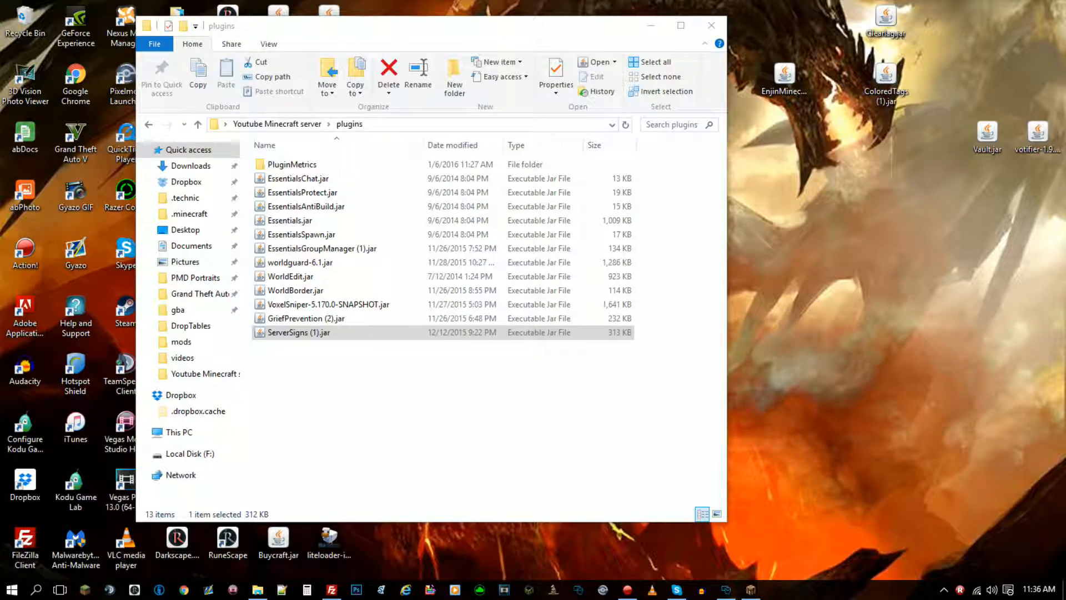
drag(987, 133, 533, 372)
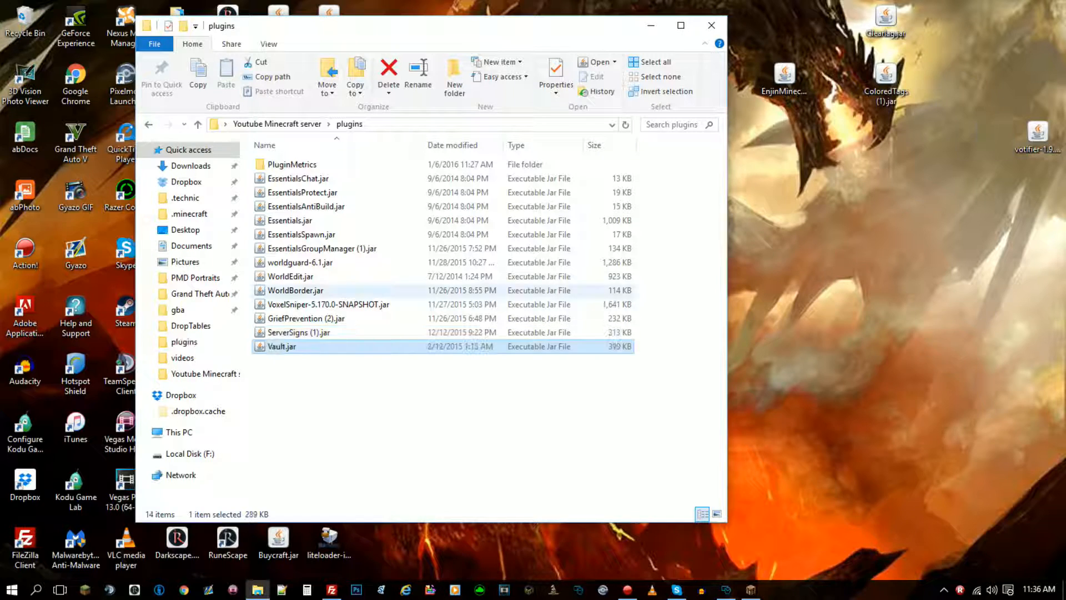
drag(1037, 133, 578, 358)
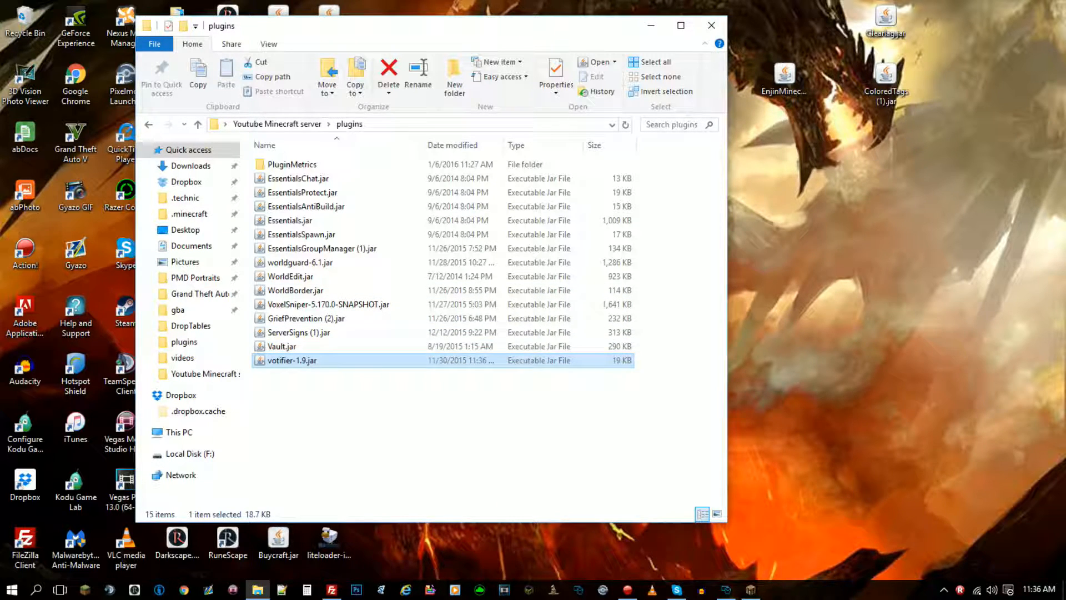
drag(886, 19, 528, 474)
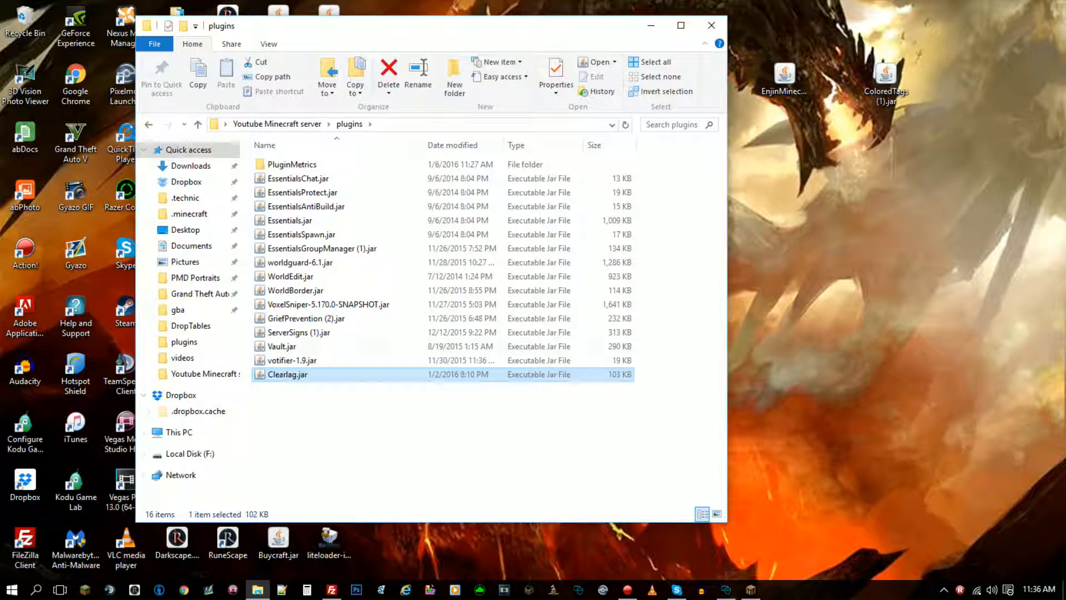
click(527, 444)
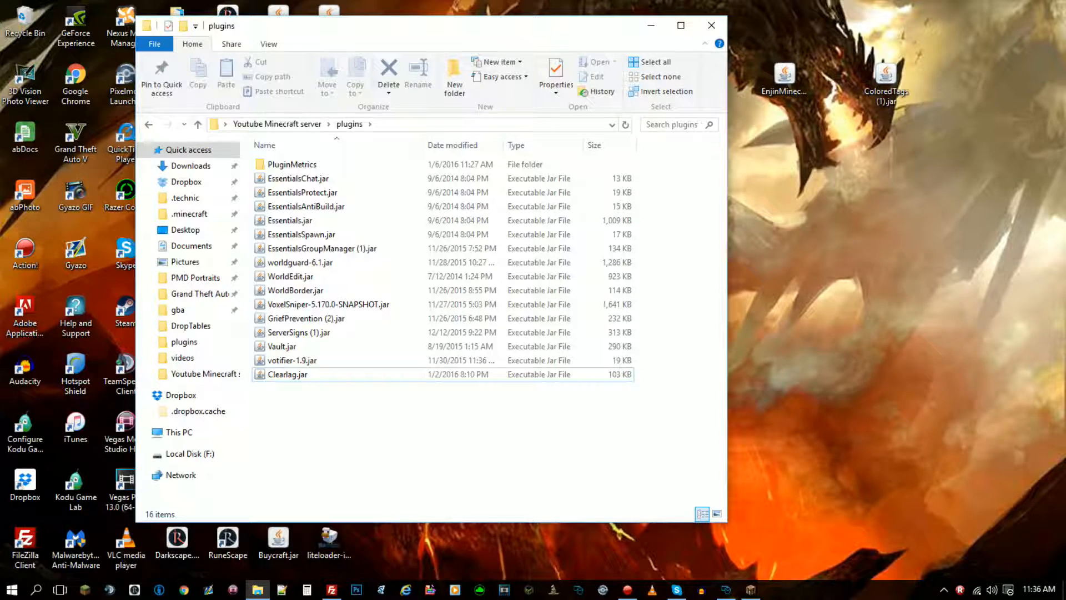
Move the EnjinMinecraftPlugin, Buycraft and ColoredTags (1) jars from the desktop into the plugins folder.
click(311, 360)
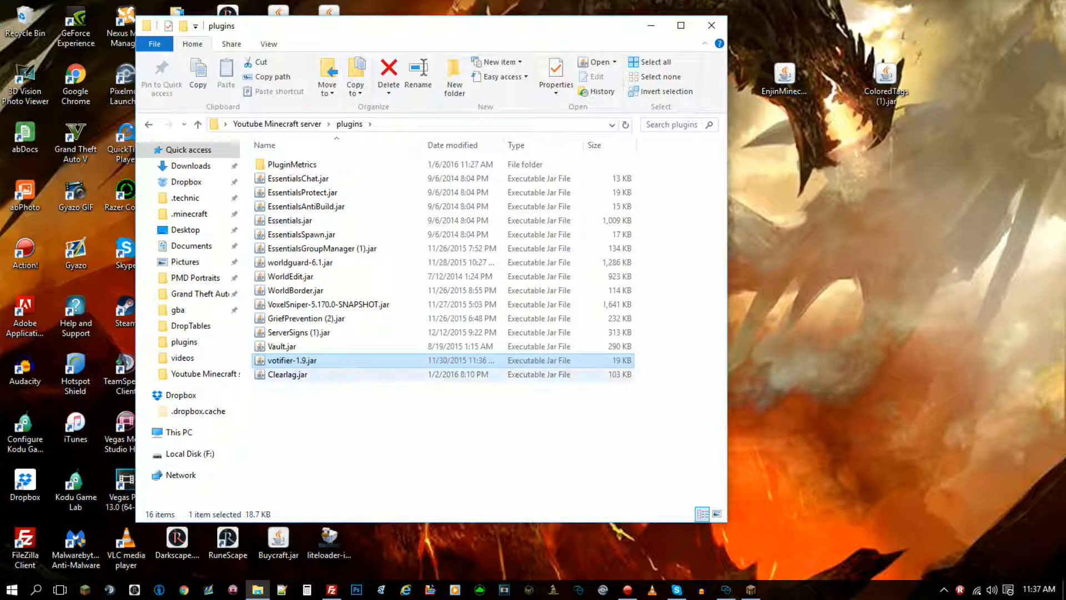
click(784, 79)
drag(784, 78, 520, 443)
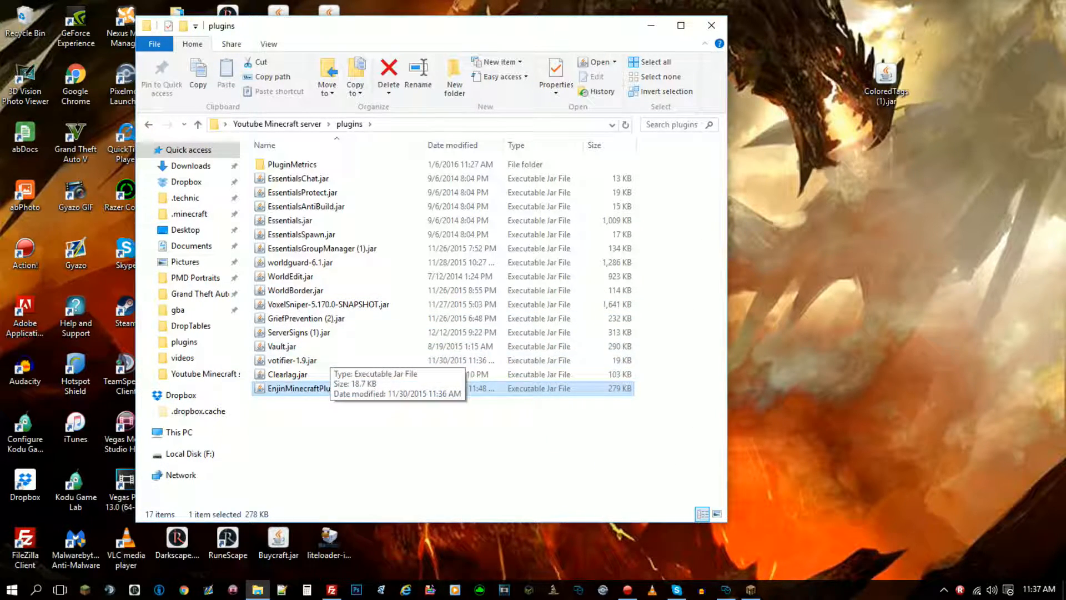
drag(279, 537, 369, 416)
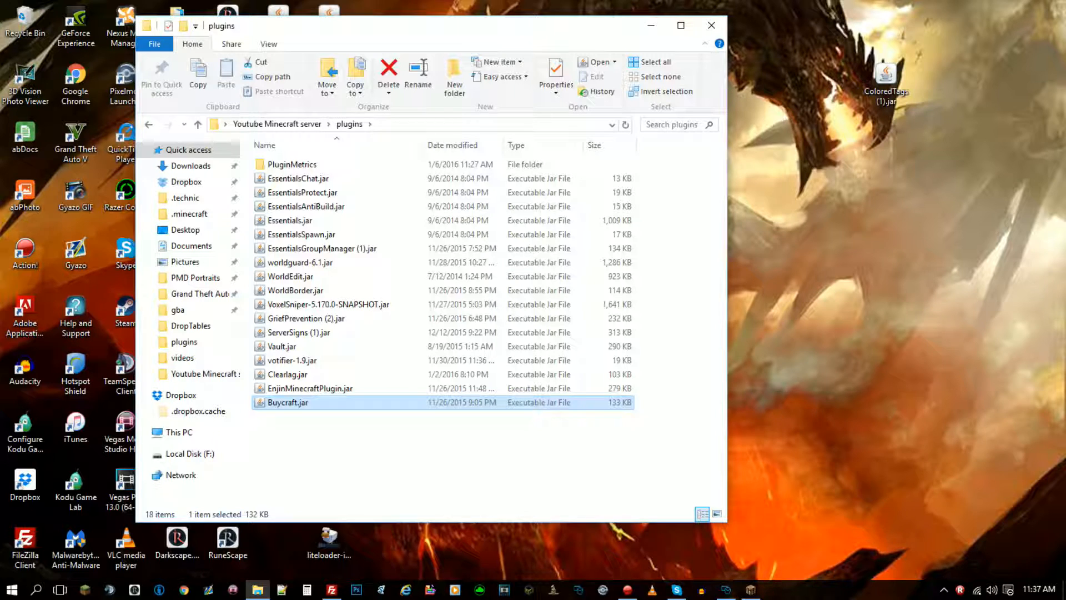
mouse_move(892, 86)
mouse_down()
mouse_move(818, 383)
mouse_move(918, 137)
mouse_move(888, 83)
mouse_up()
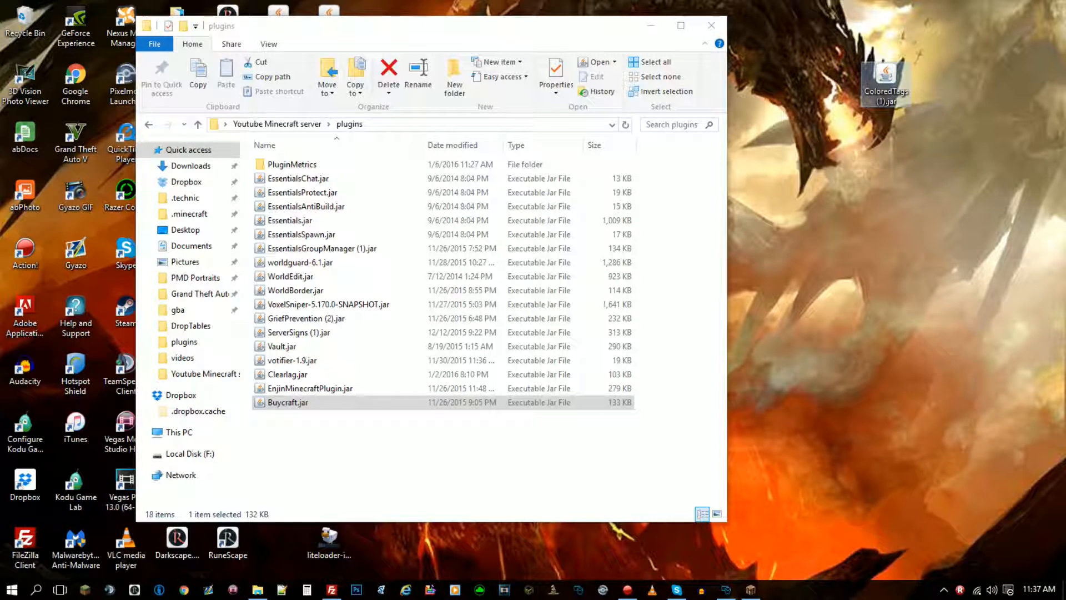
drag(888, 87, 541, 416)
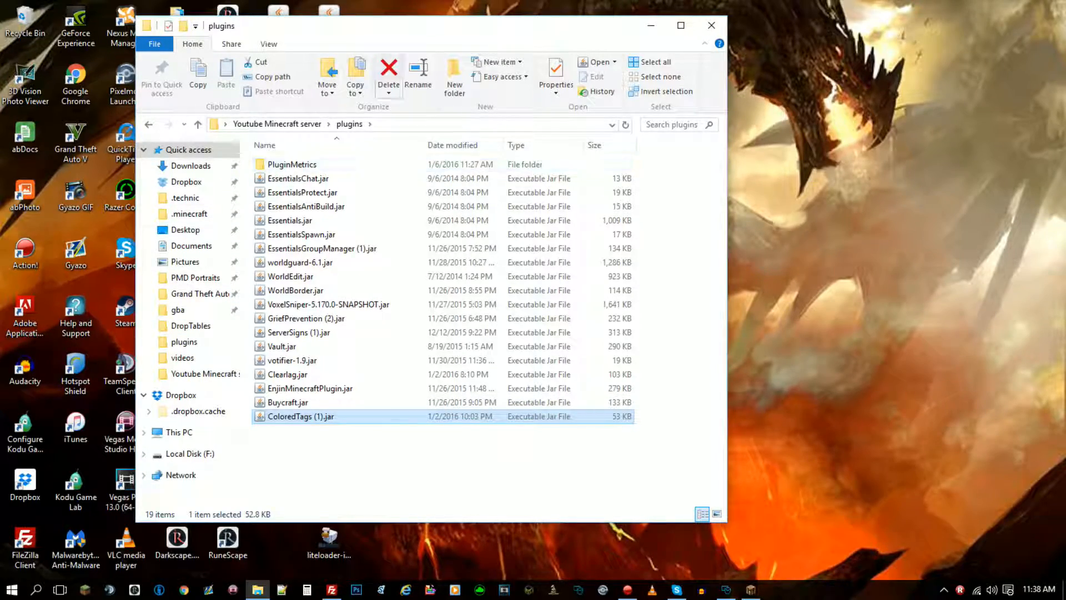
Uncover the desktop's plugin files, move coloredtablist.jar into the plugins folder and return it to the desktop.
drag(389, 26, 637, 10)
drag(329, 19, 541, 449)
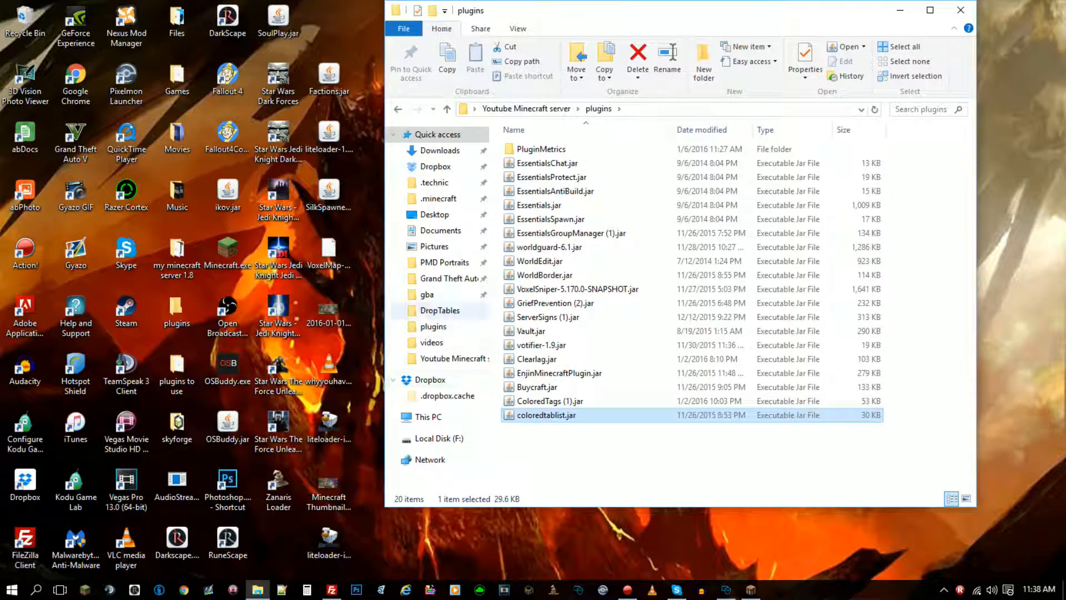
drag(547, 414, 361, 59)
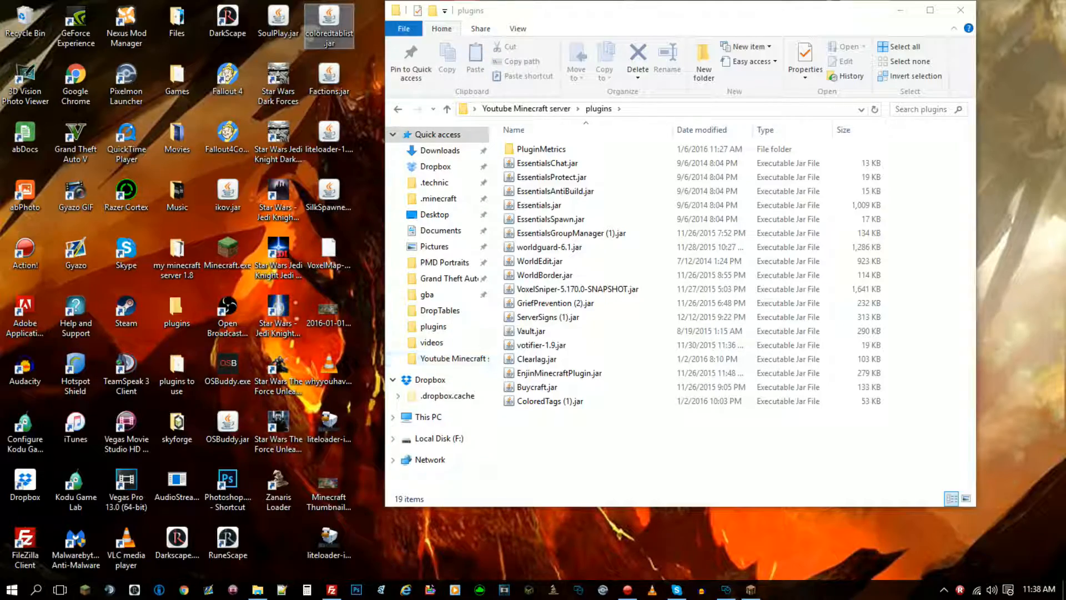
Copy LimitedWorldEdit.jar from the plugins folder of my minecraft server 1.8 into the Youtube Minecraft server's plugins folder.
double_click(177, 252)
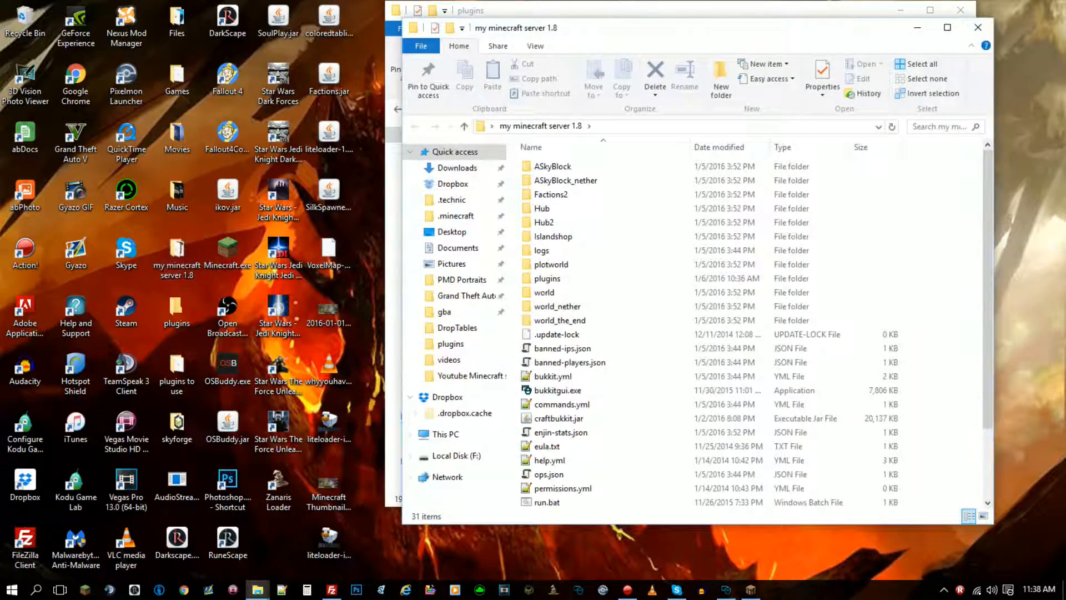
drag(693, 31, 309, 28)
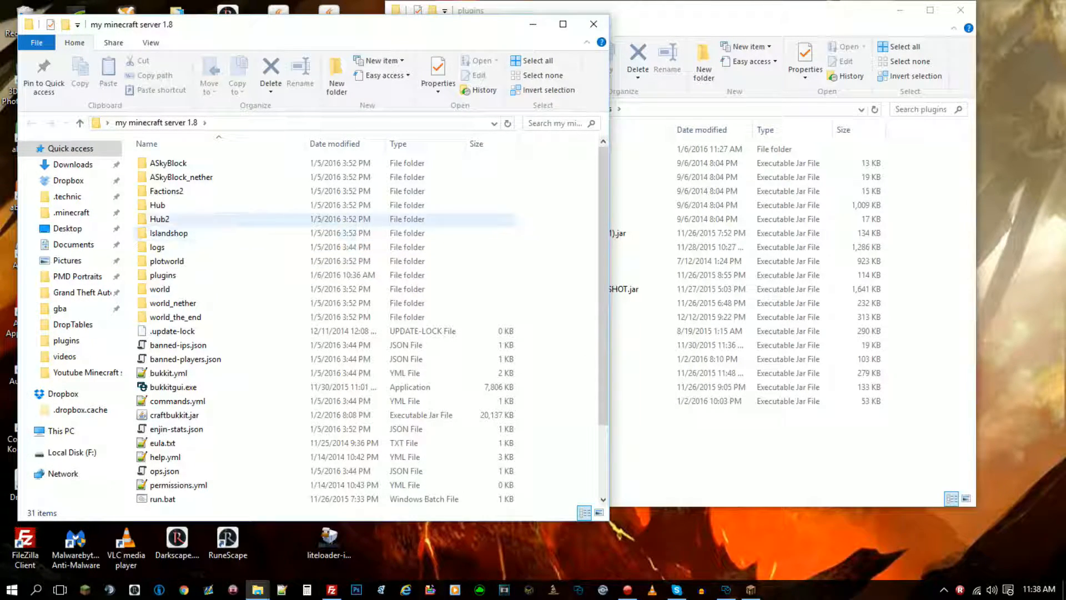
double_click(167, 275)
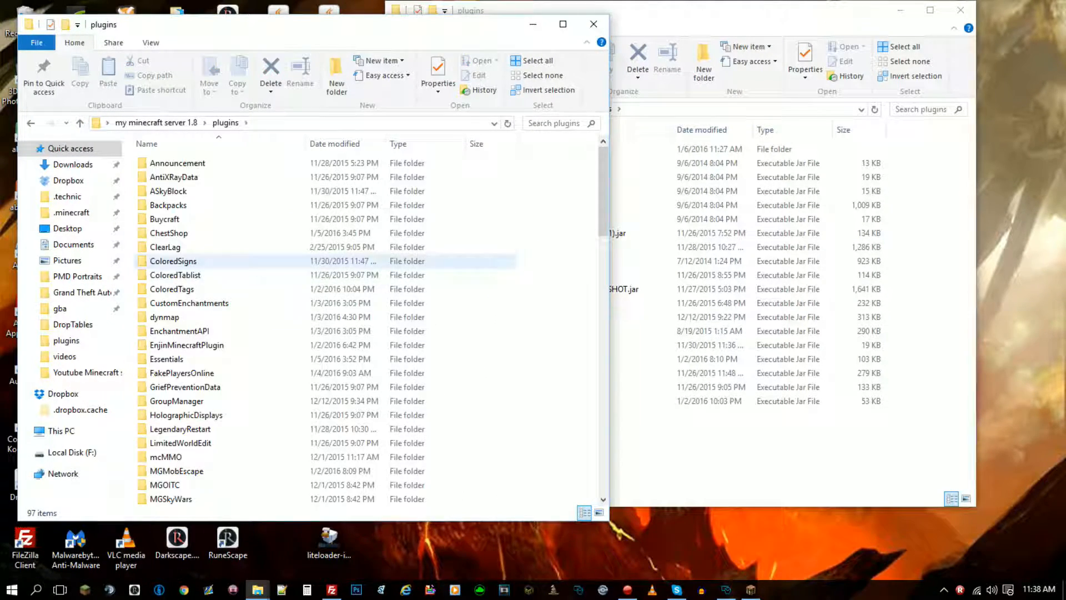
scroll(208, 260, down, 2)
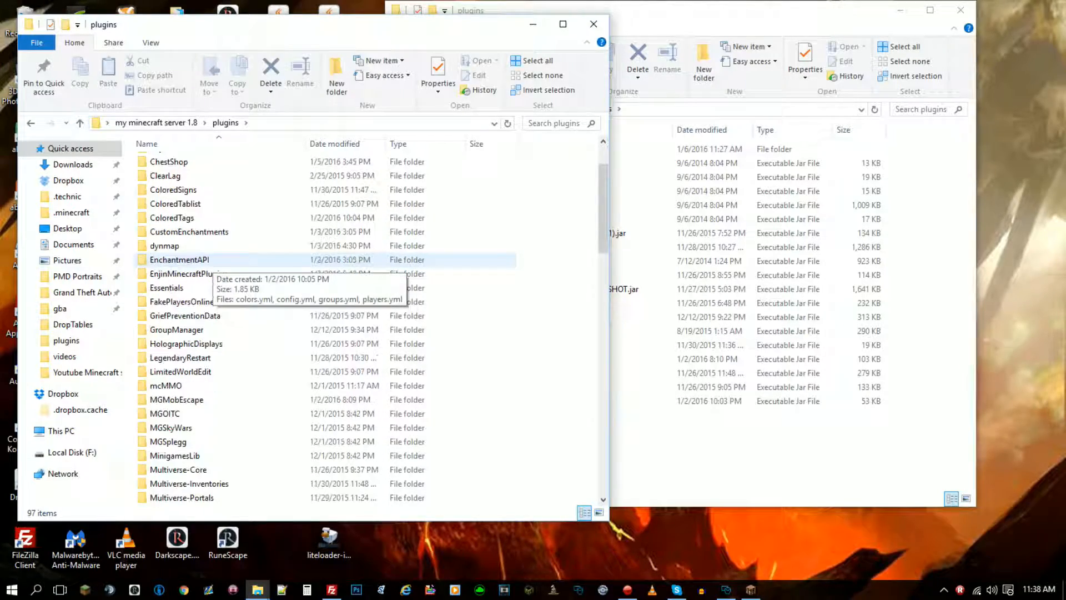
scroll(208, 260, down, 11)
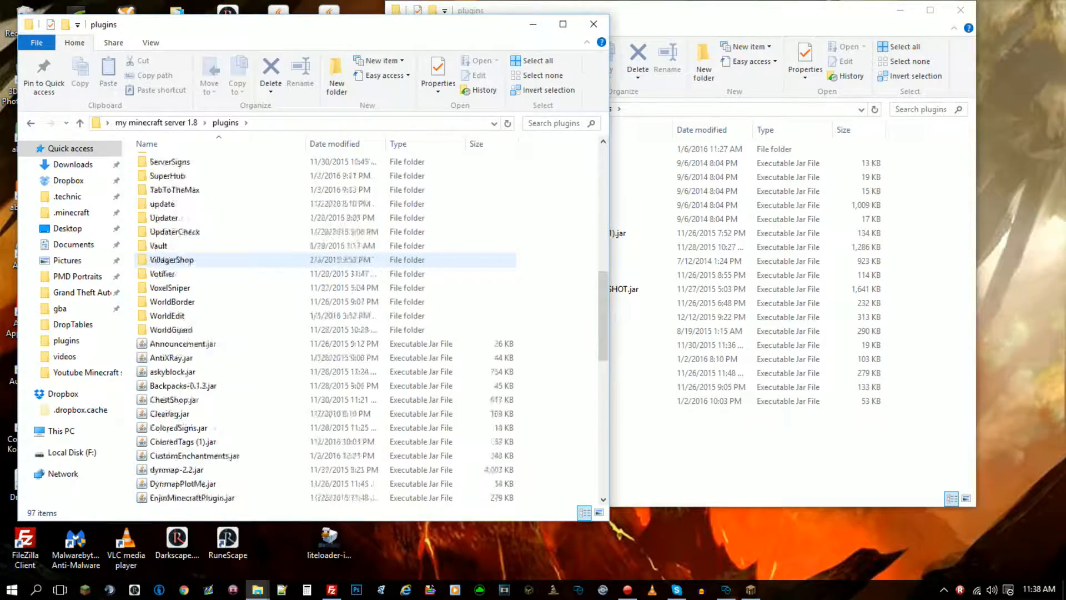
scroll(208, 260, down, 5)
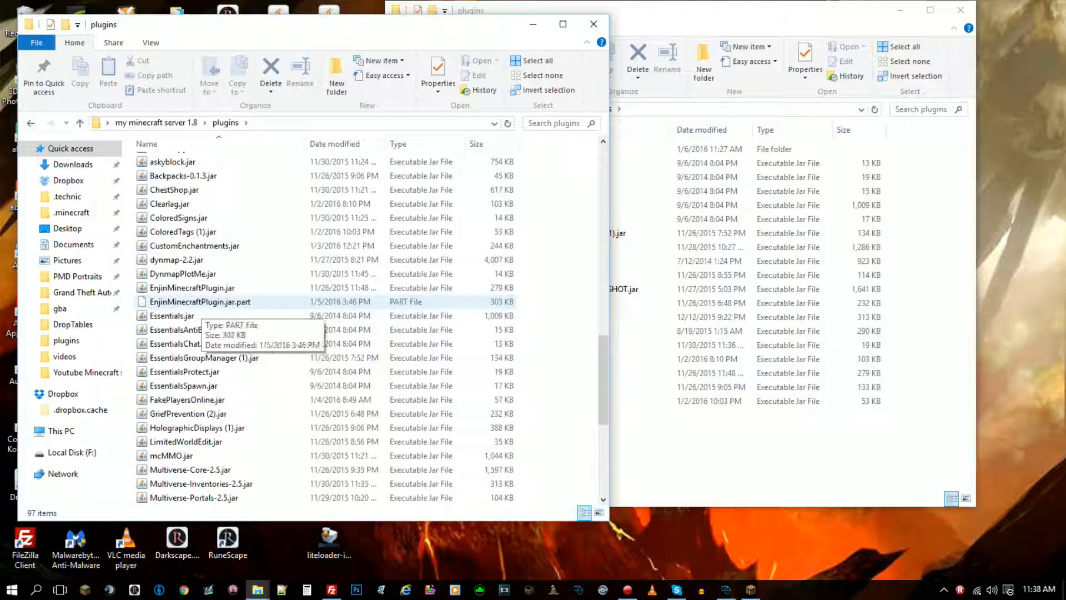
scroll(203, 309, down, 4)
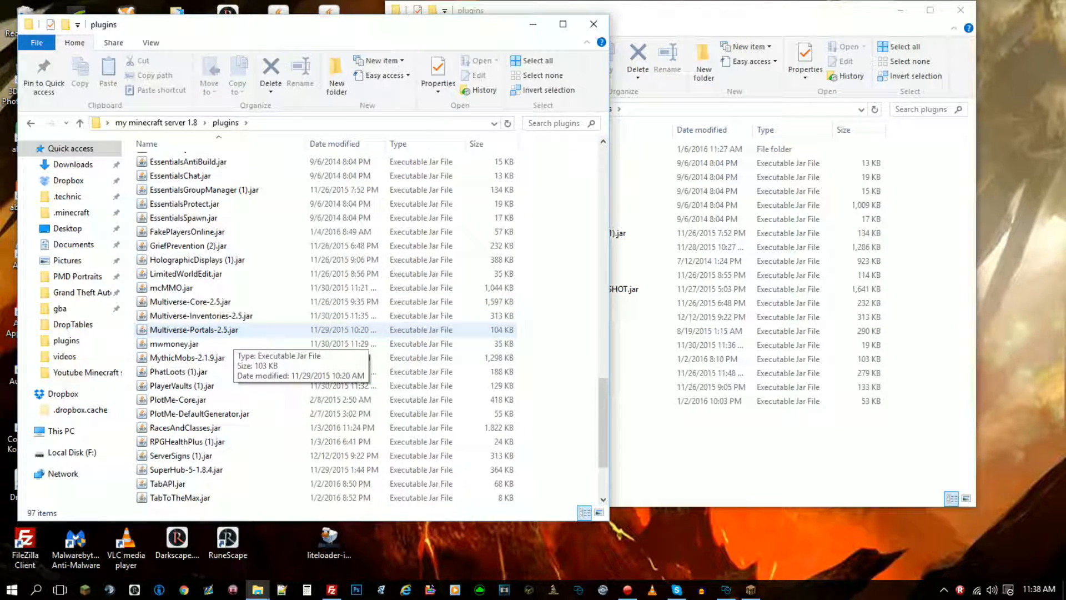
drag(186, 273, 750, 480)
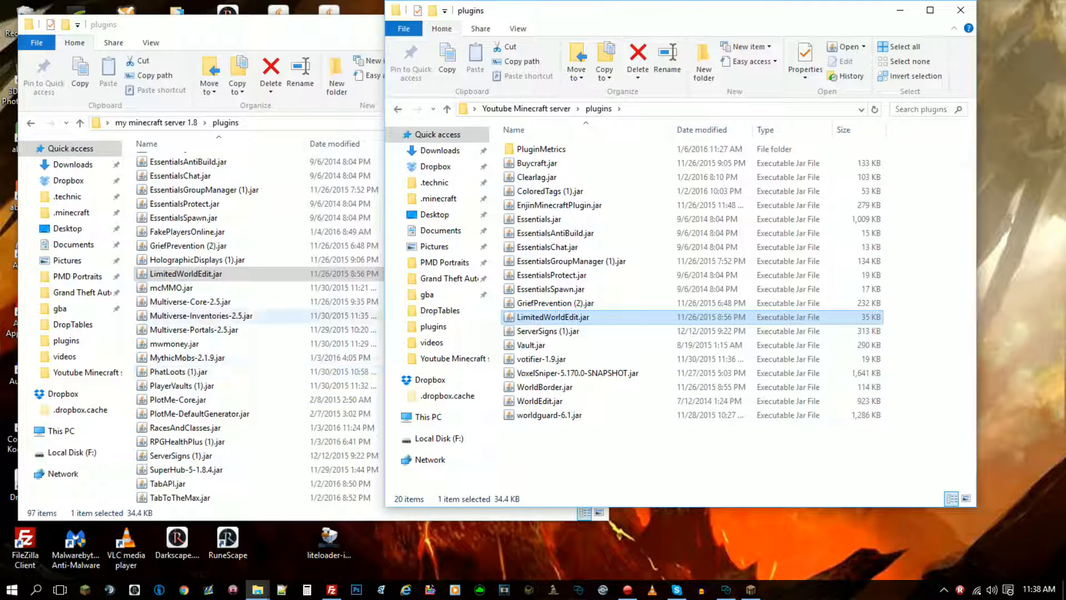
Copy TabAPI.jar from the 1.8 server's plugins folder into the Youtube Minecraft server's plugins folder.
click(311, 513)
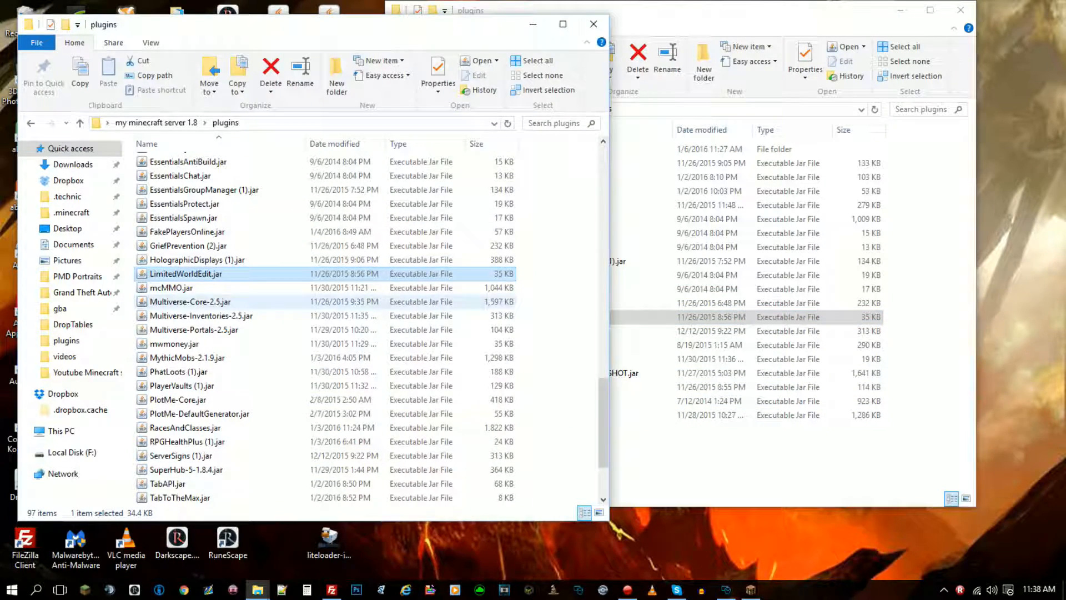
scroll(311, 316, down, 1)
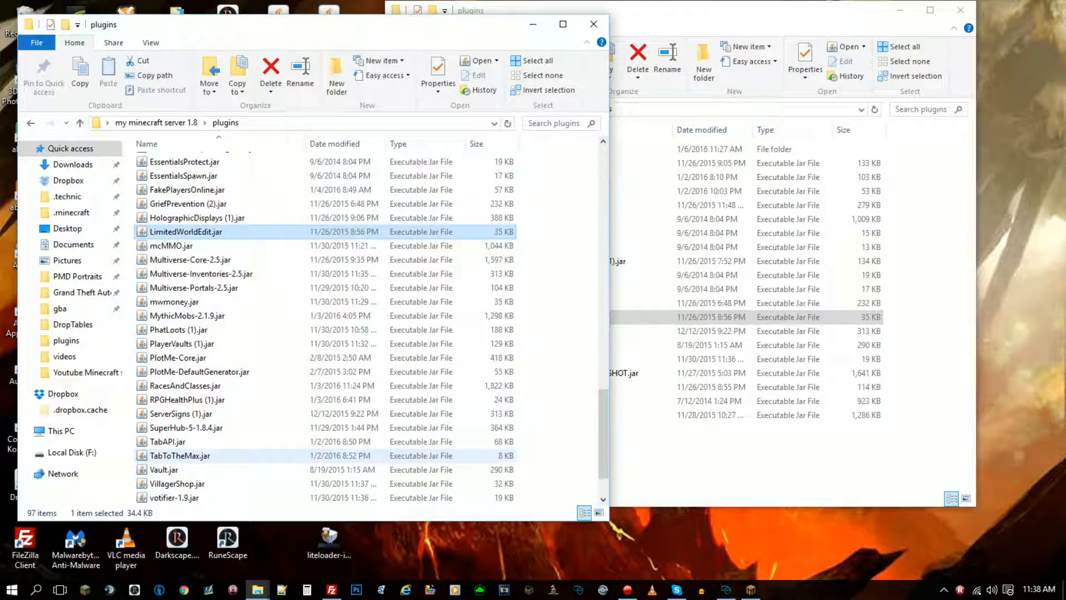
drag(183, 442, 663, 450)
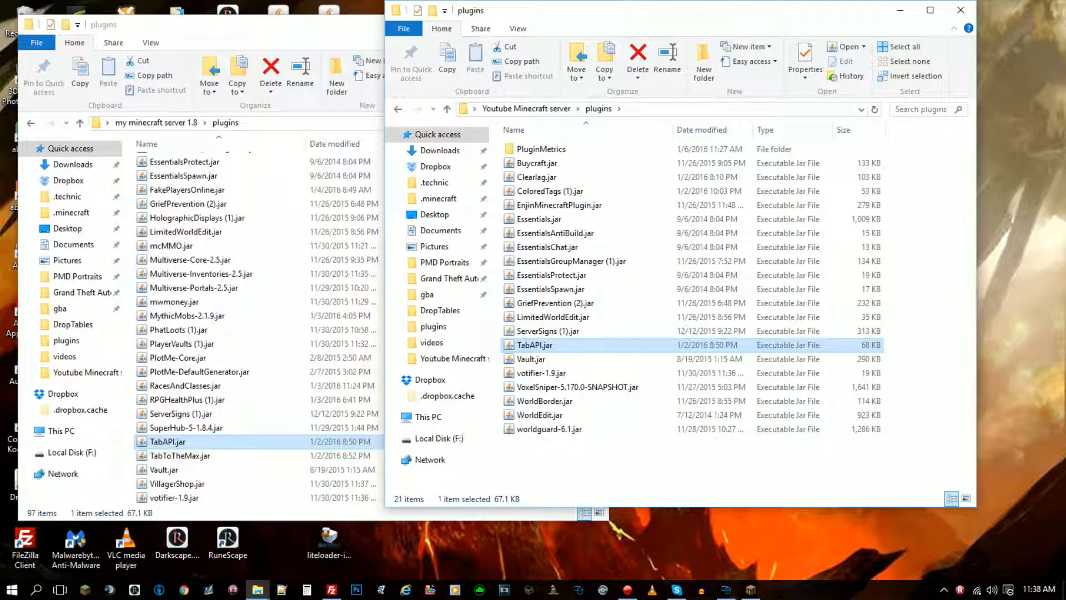
Copy TabToTheMax.jar from the 1.8 server's plugins folder into the Youtube Minecraft server's plugins folder and put the source folder window away.
drag(179, 455, 578, 461)
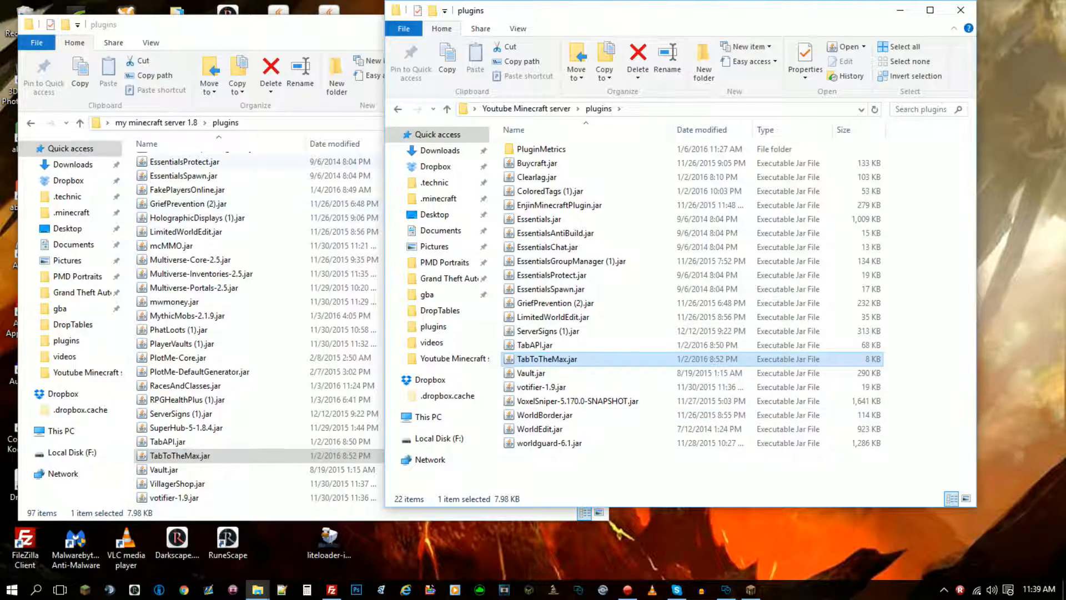
click(328, 25)
click(532, 24)
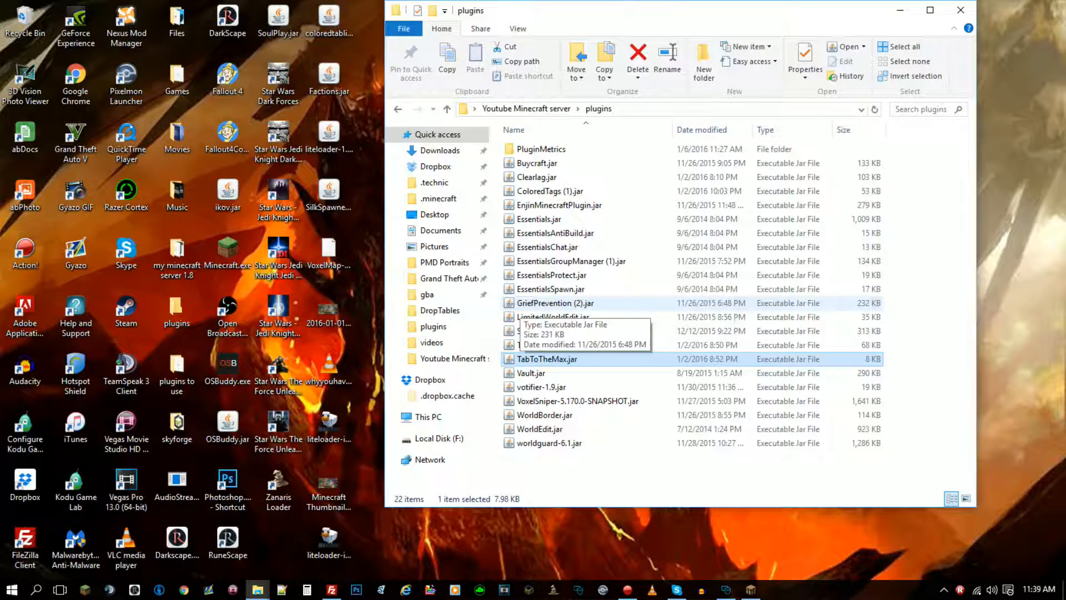
Start the server in bukkitgui and place its console window beside the plugins folder.
click(726, 589)
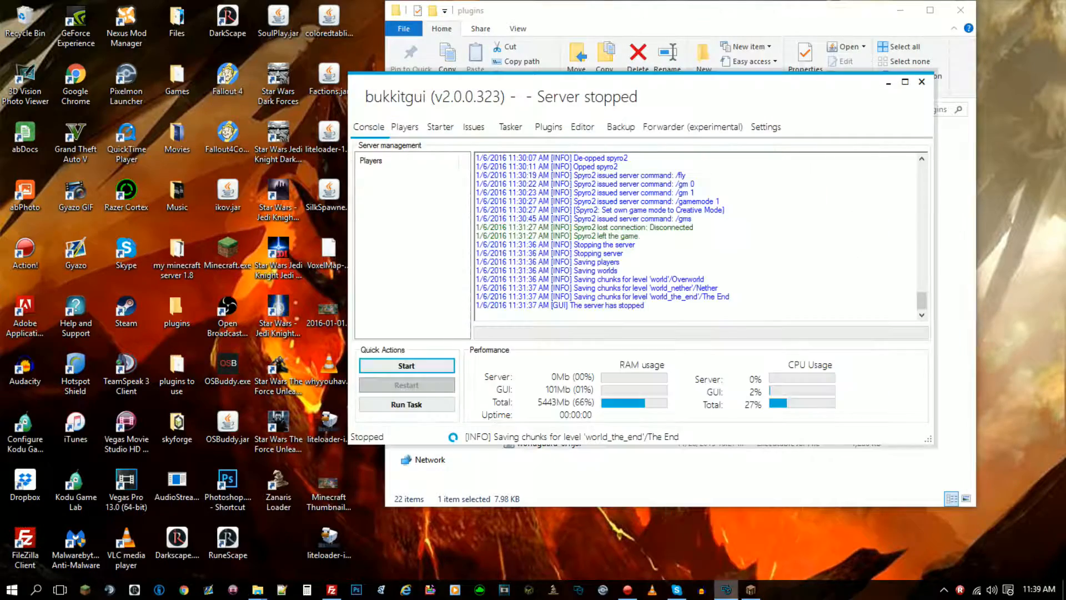
click(406, 366)
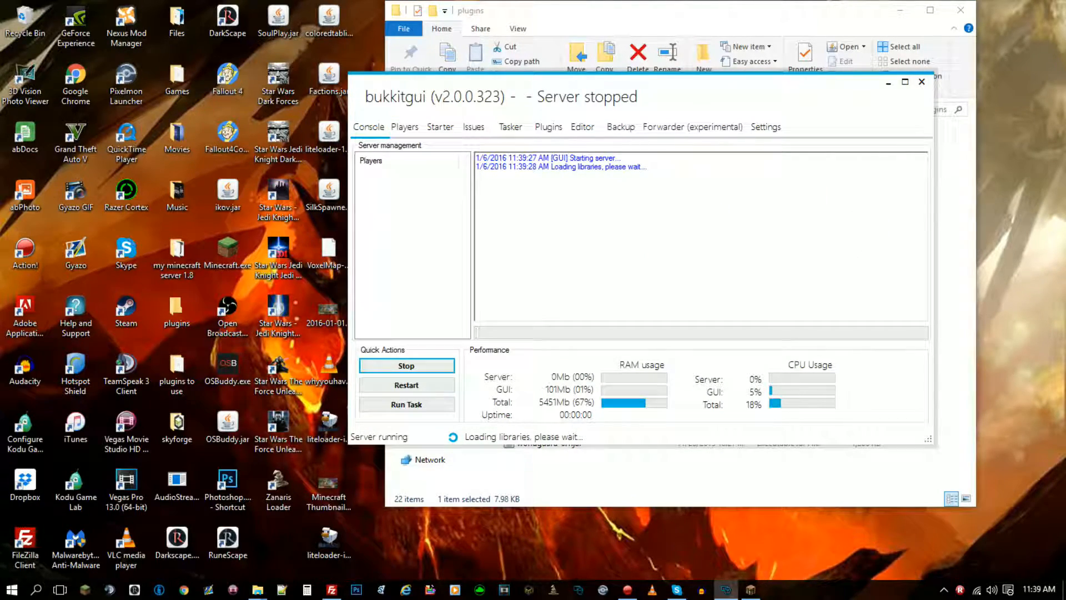
click(257, 590)
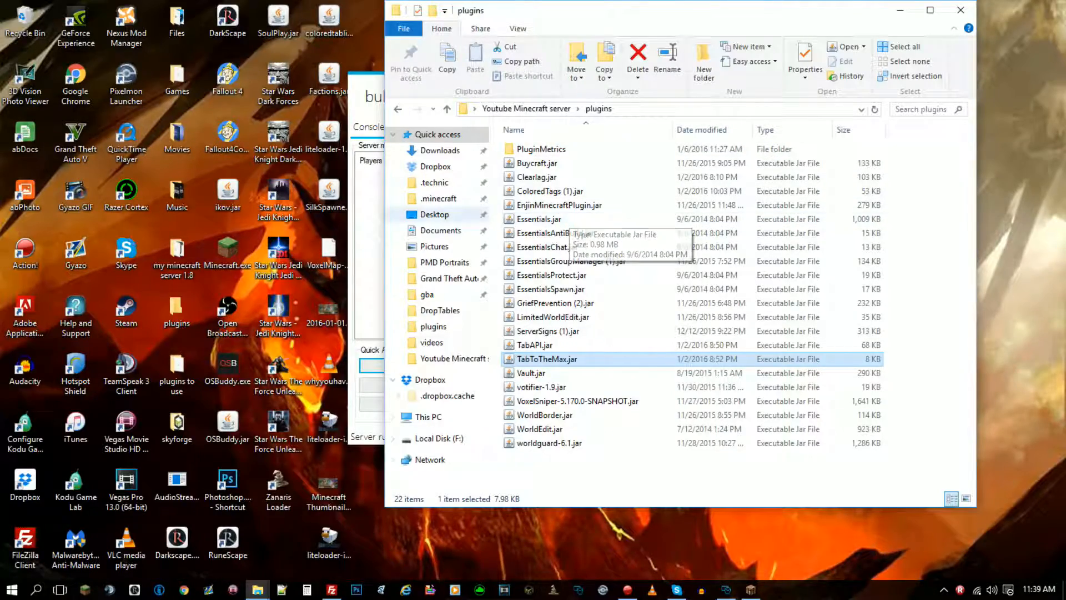
click(371, 201)
drag(518, 80, 192, 62)
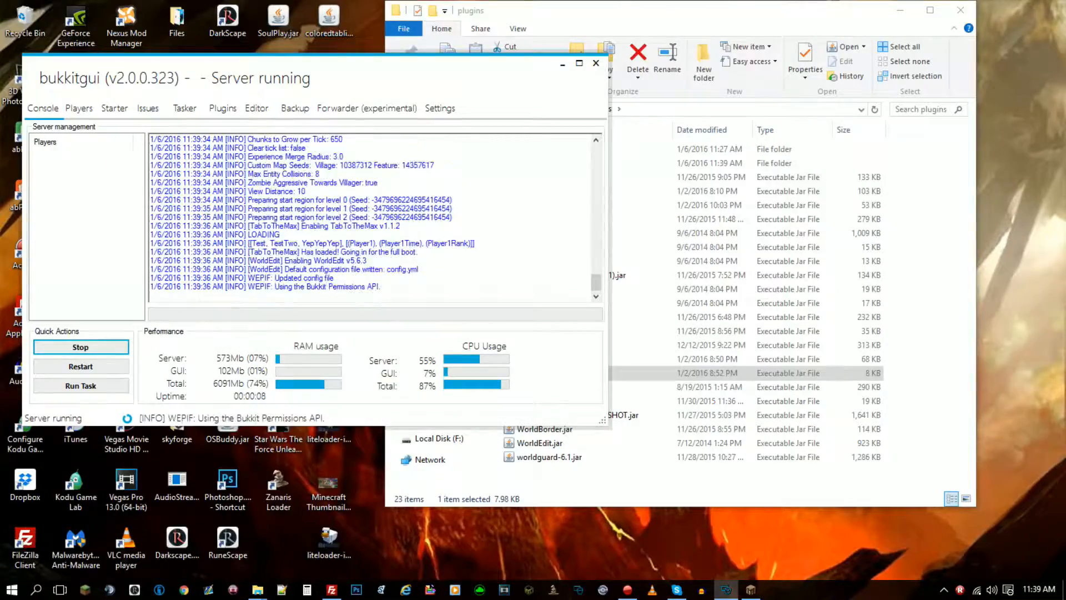
Open the Votifier folder inside the server's plugins folder and inspect its rsa folder and config.yml.
click(644, 373)
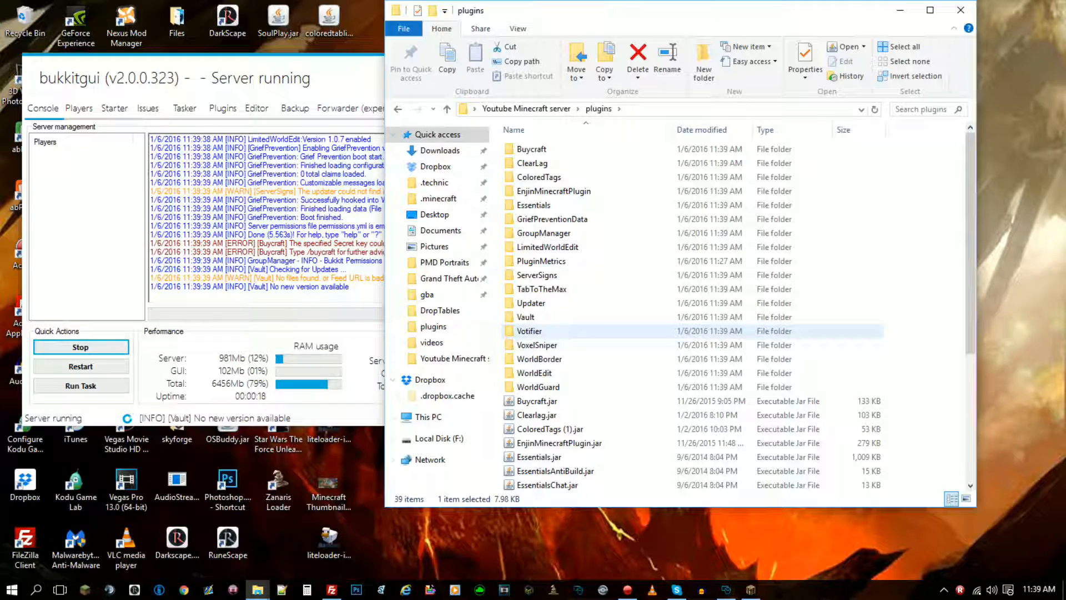
double_click(529, 330)
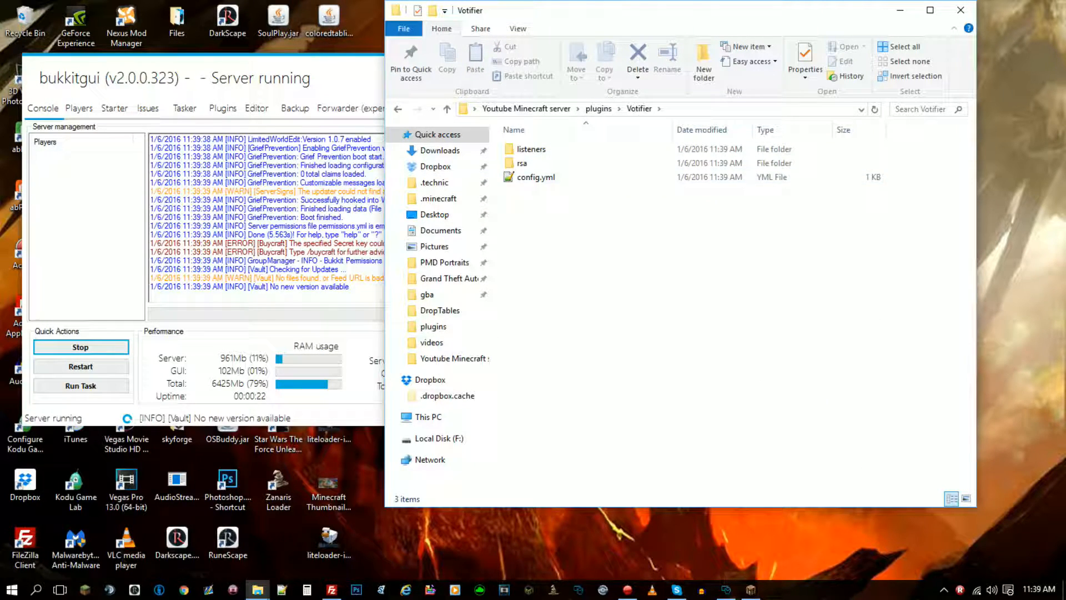
mouse_move(542, 164)
mouse_move(564, 180)
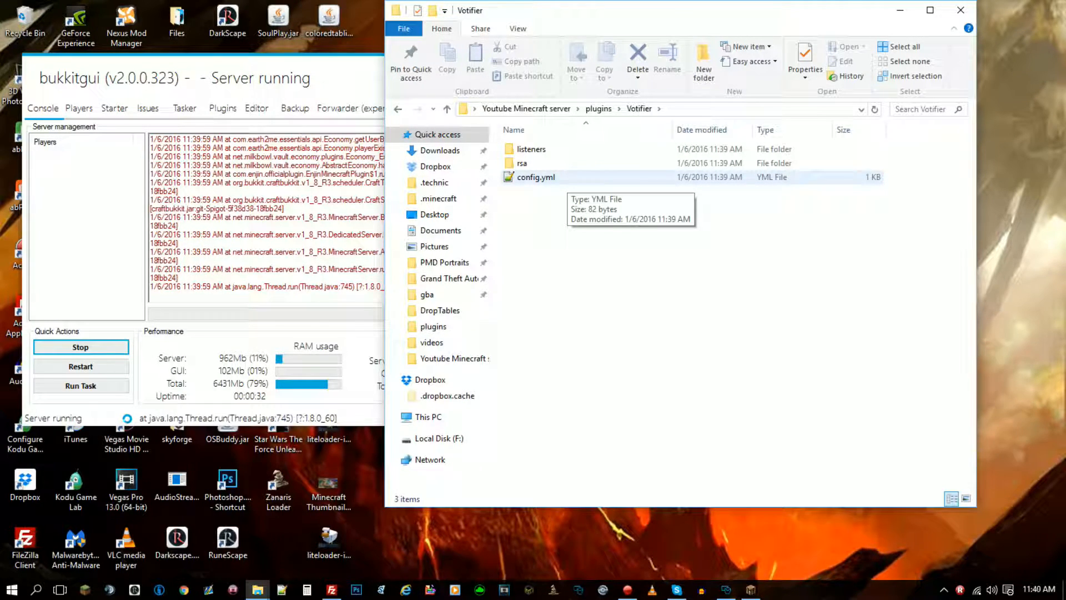
Check the bukkitgui console, switch to Minecraft and join Build Server from the multiplayer server list.
click(339, 81)
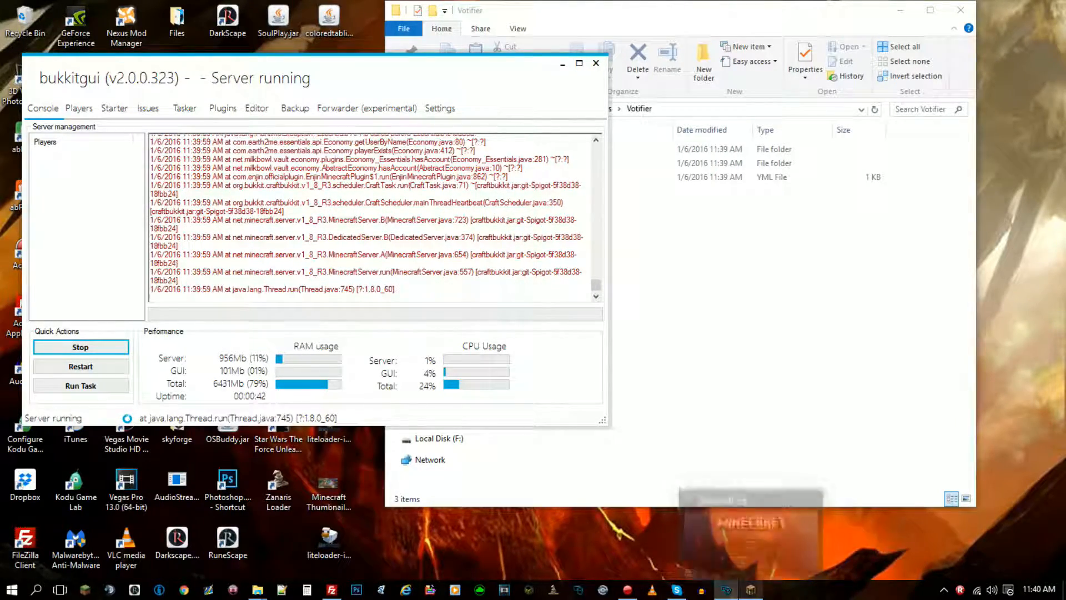
click(751, 589)
click(533, 318)
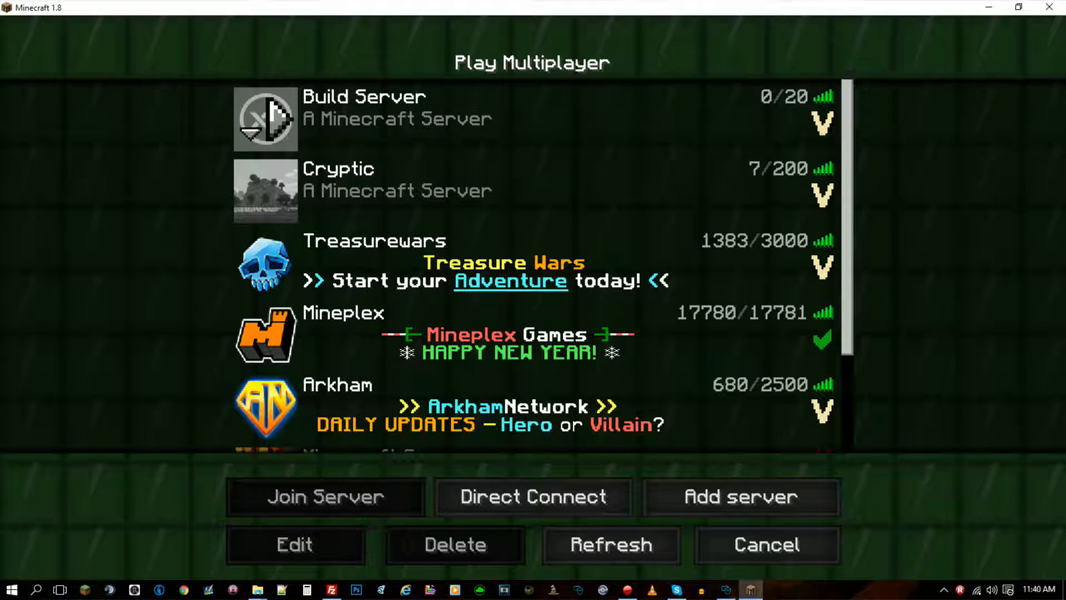
click(250, 132)
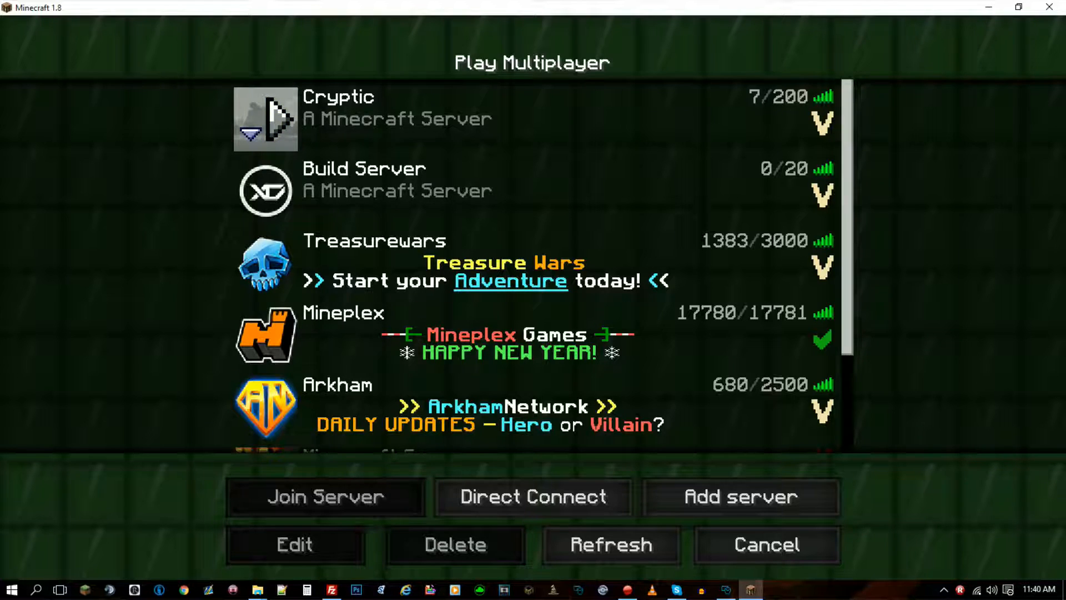
click(251, 132)
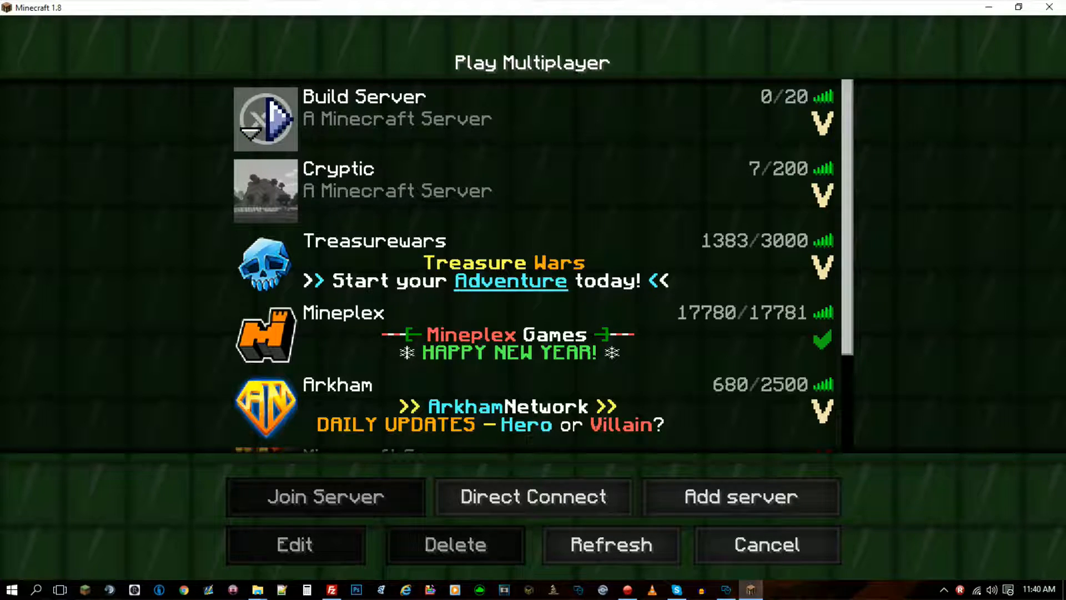
click(279, 119)
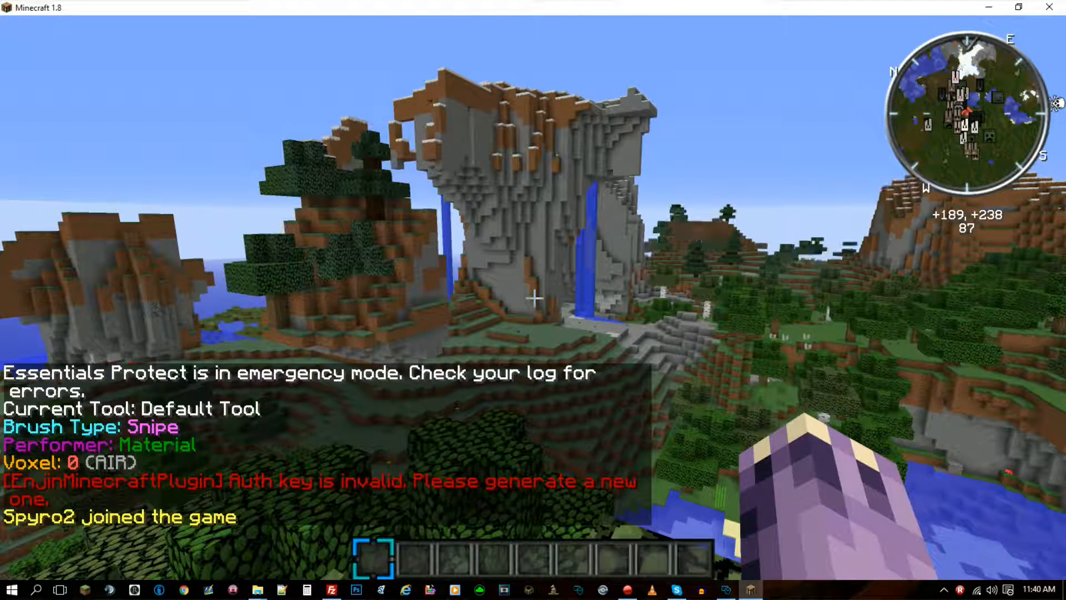
Try to switch to survival mode with the /gm 0 chat command.
key(t)
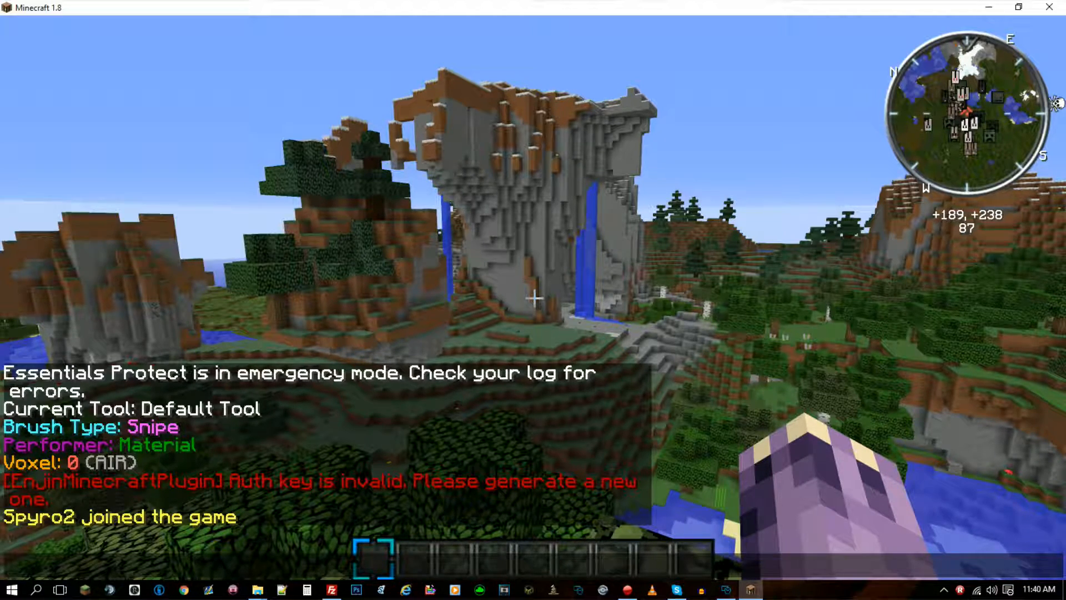
key(Return)
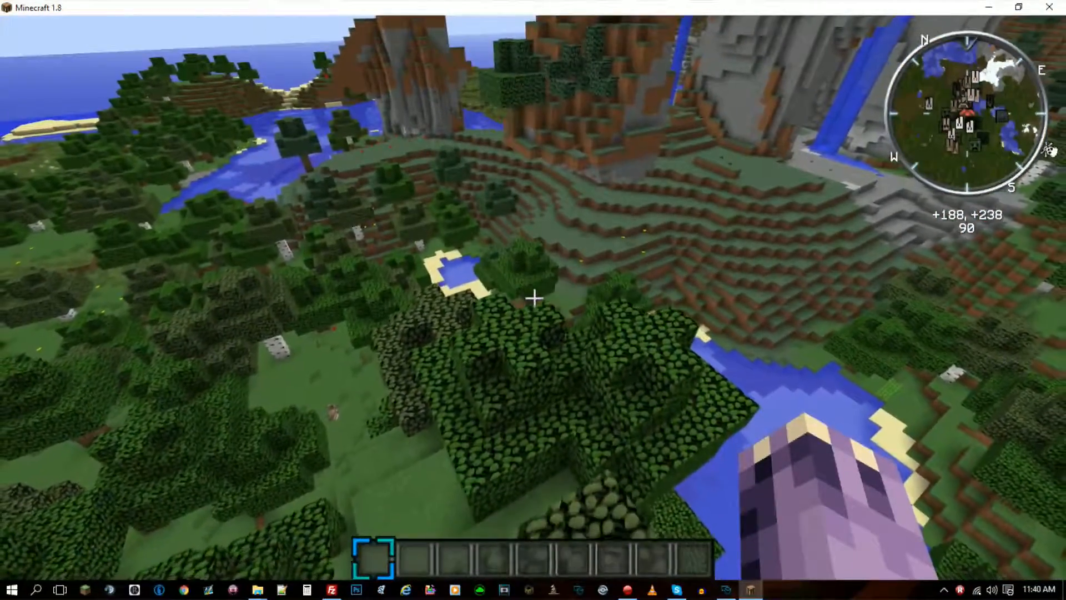
key(slash)
text(gm 0)
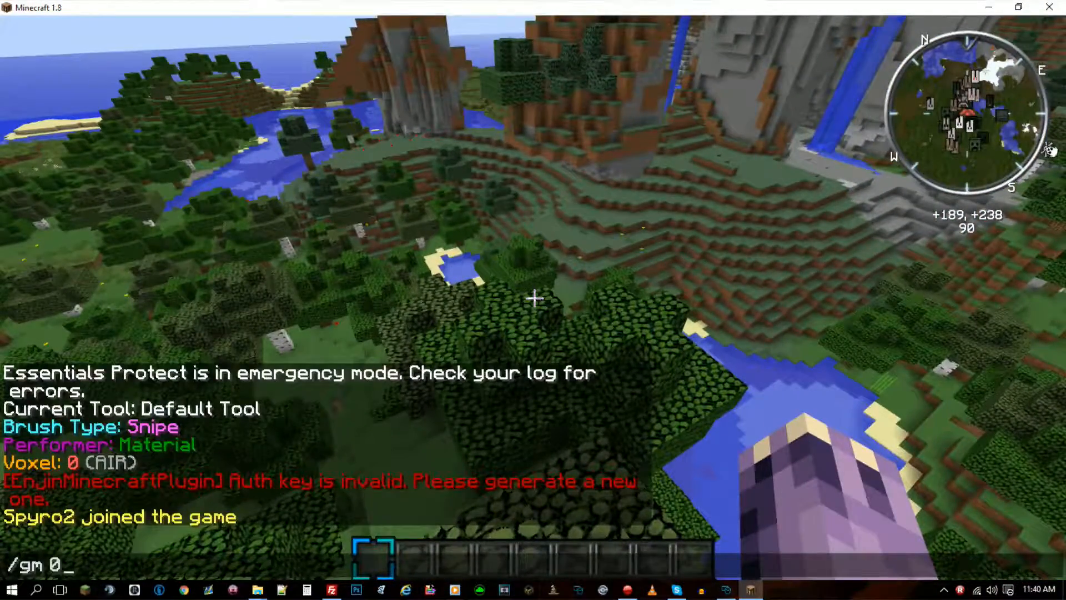
Fly around above the forest and display the online player list.
text(w)
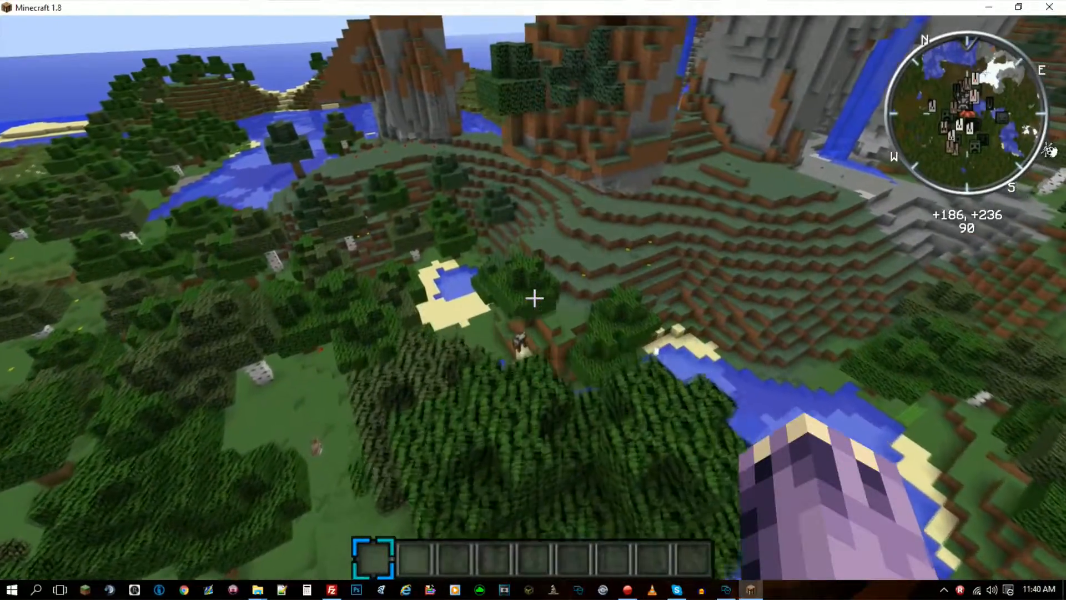
key(Tab)
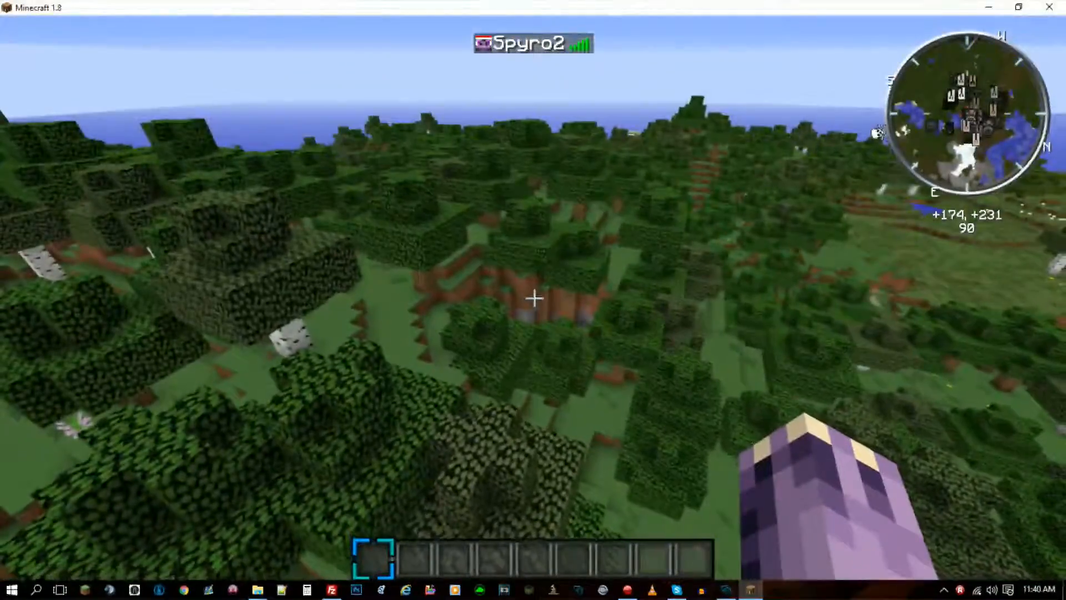
key(a)
key(w)
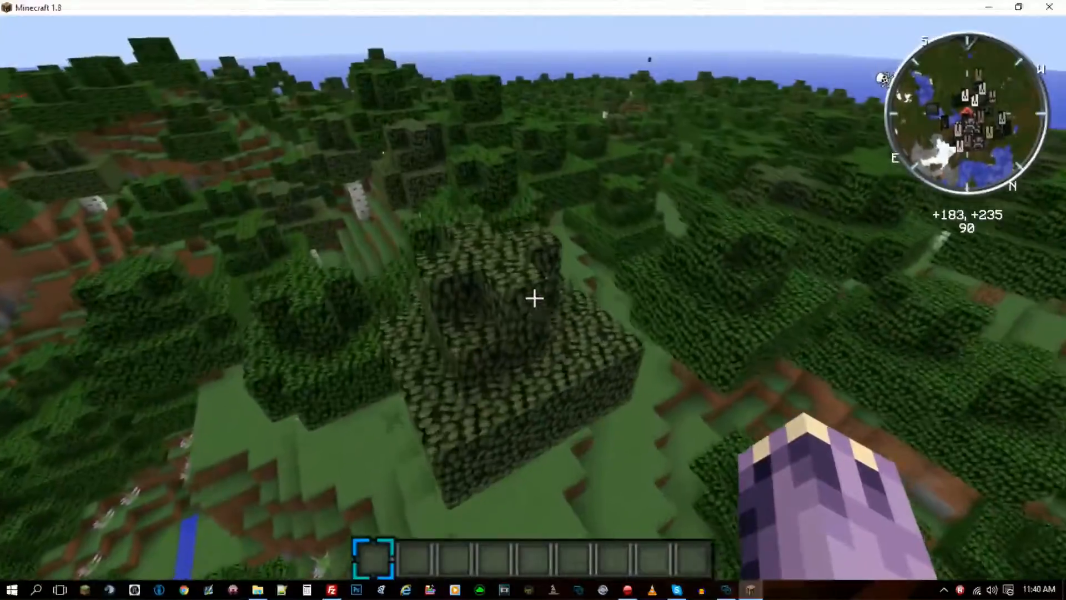
key(w)
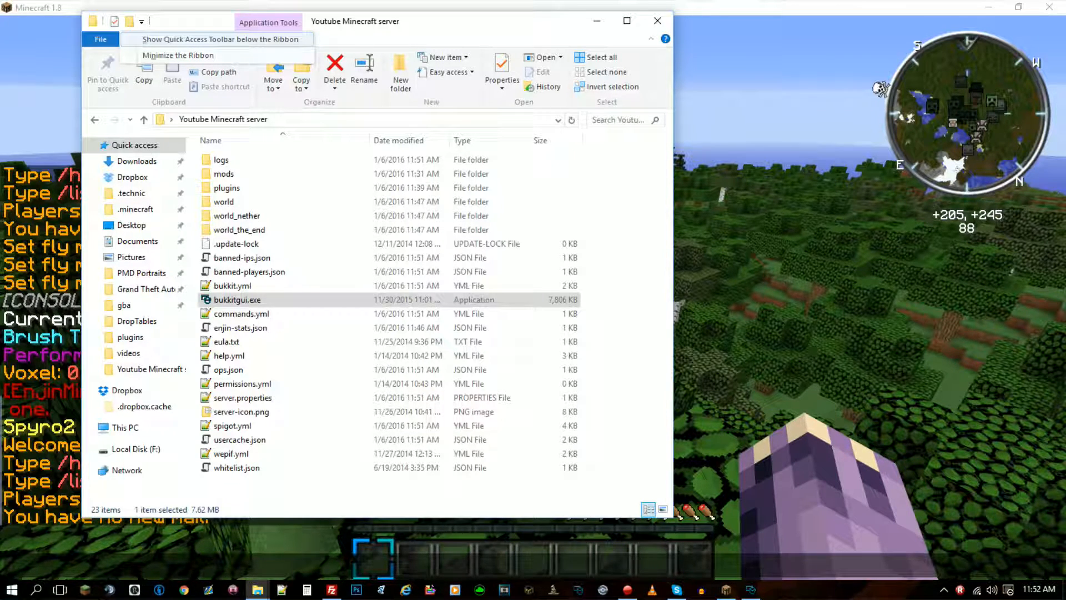
Review the Youtube Minecraft server folder, including server-icon.png and wepif.yml, and look through its plugins folder.
click(389, 454)
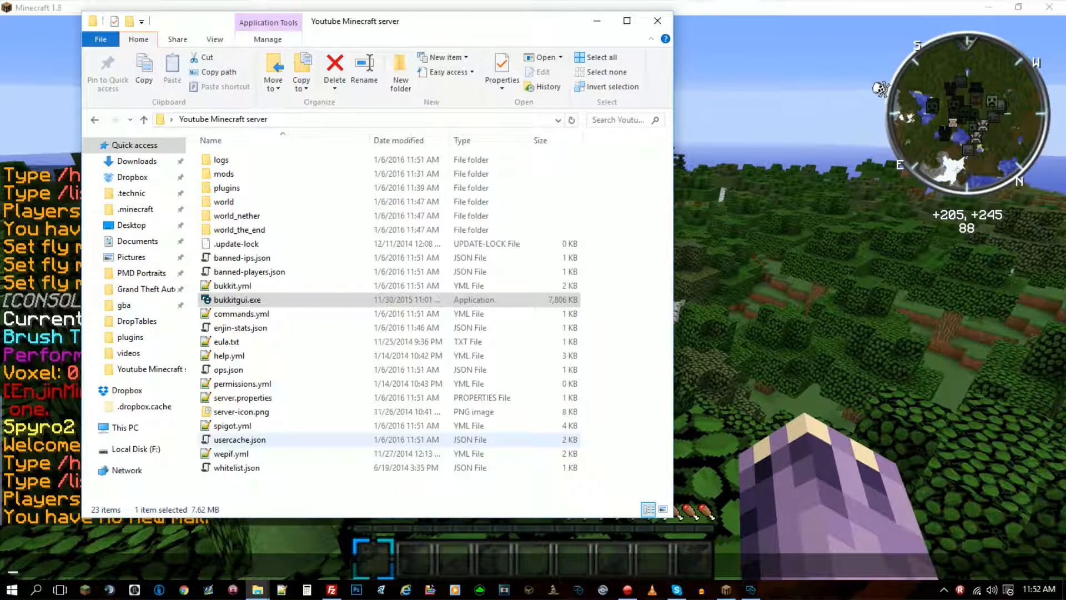
click(270, 411)
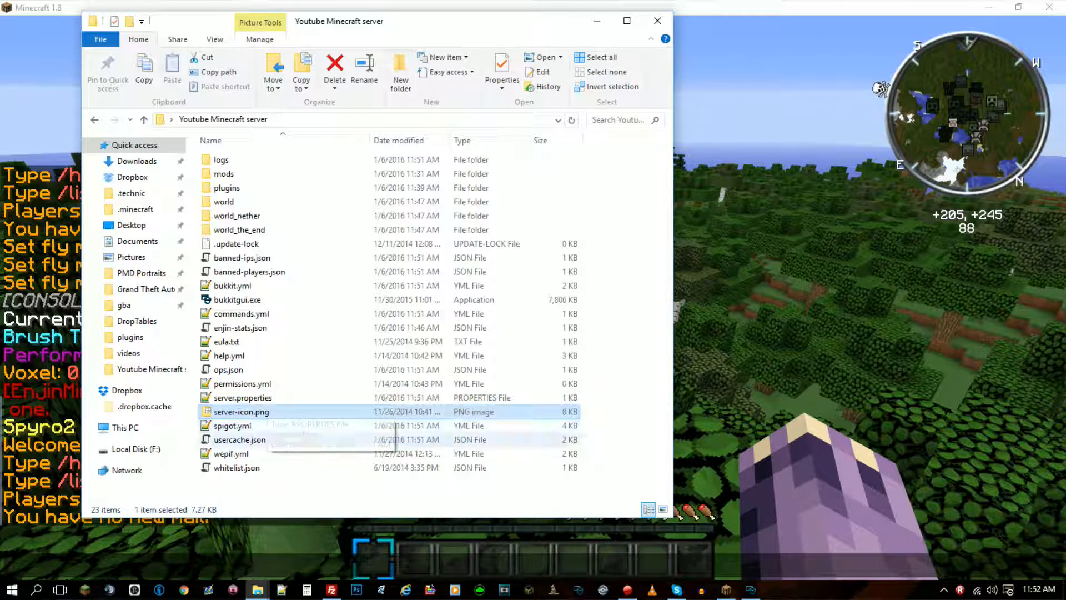
click(270, 453)
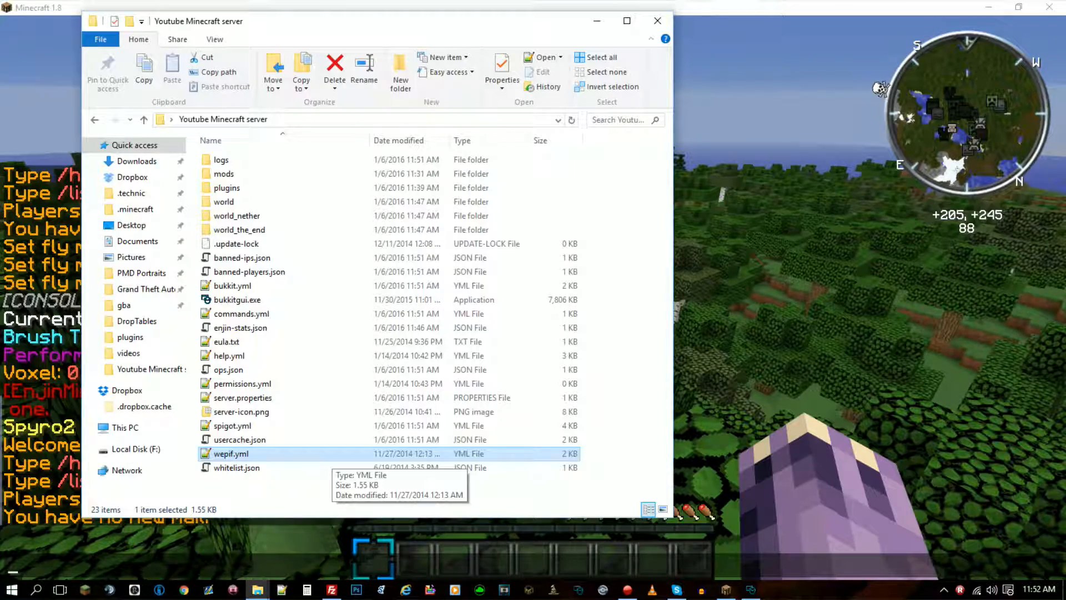
double_click(228, 187)
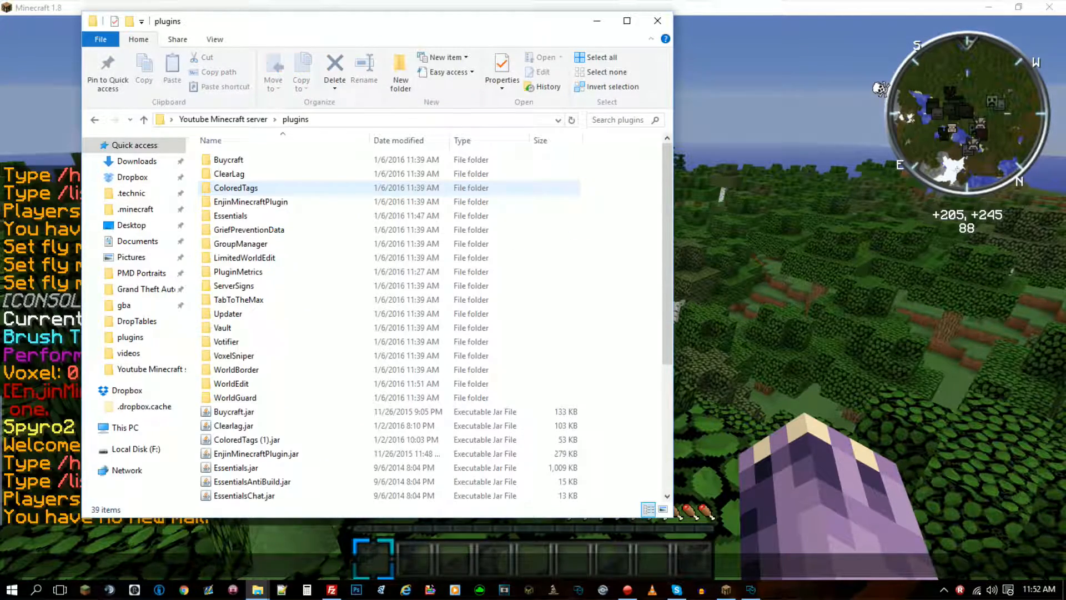
scroll(239, 388, down, 4)
scroll(250, 407, up, 4)
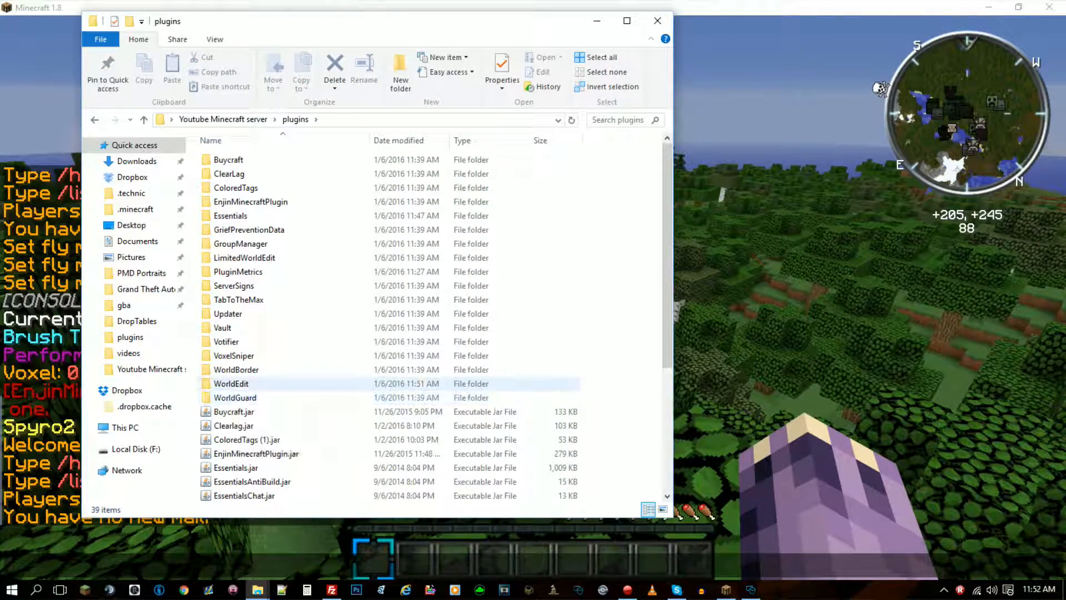
Return to Minecraft, read back through the earlier chat messages and close the chat.
scroll(166, 344, up, 2)
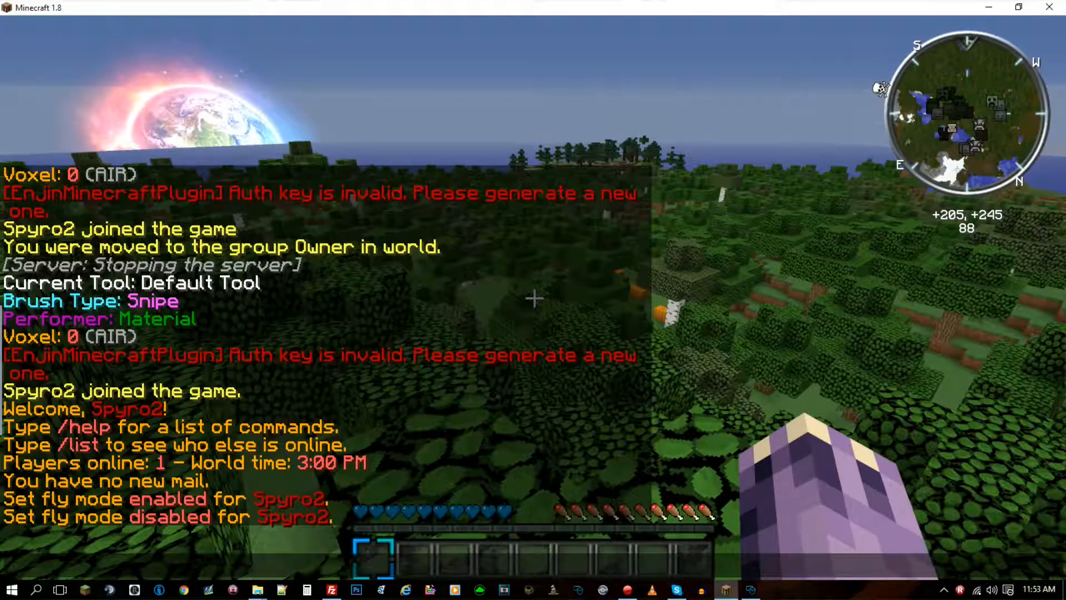
scroll(166, 344, down, 2)
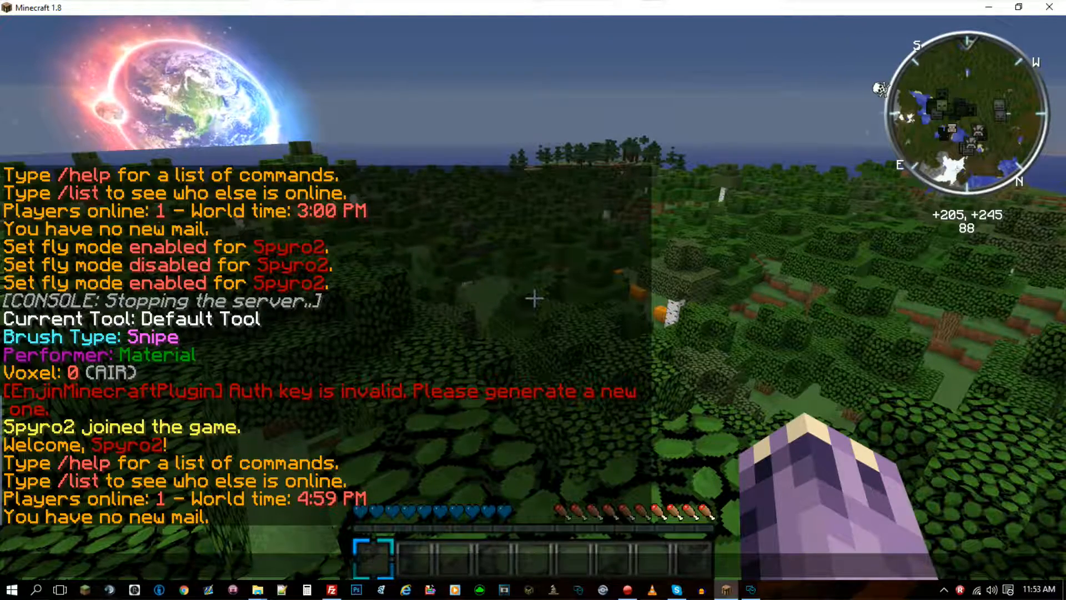
key(Escape)
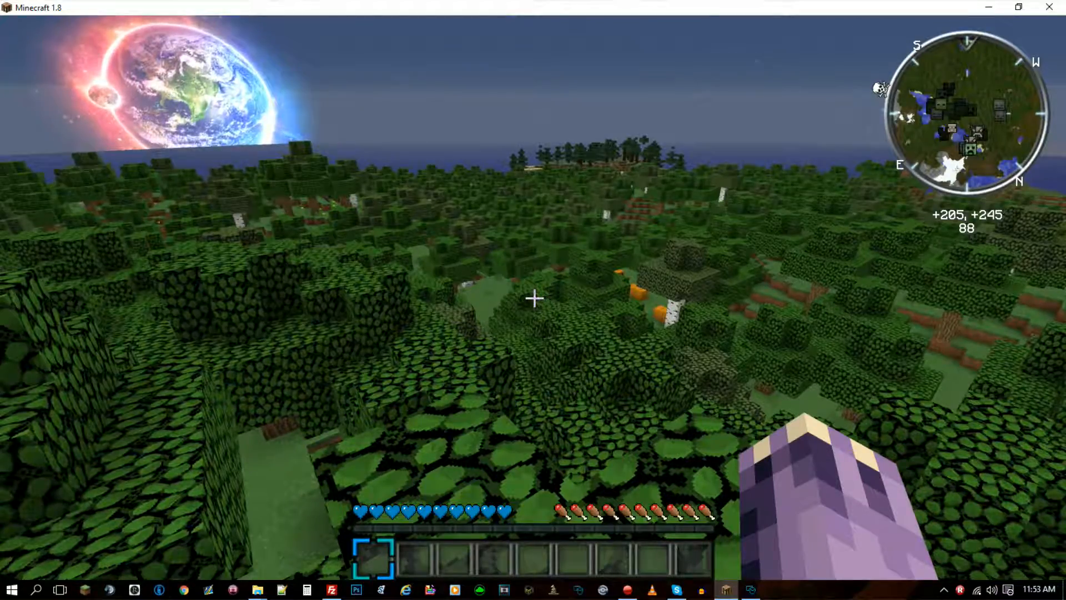
Walk and jump across the treetops and enable fly mode with the /fly command.
key(a)
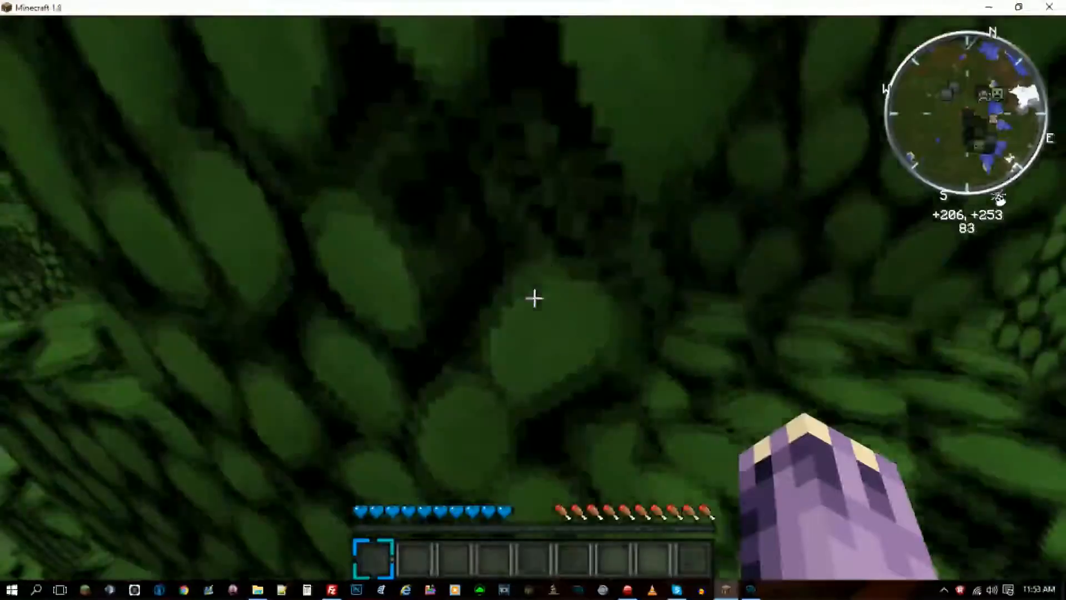
key(w)
key(space)
text(/fl)
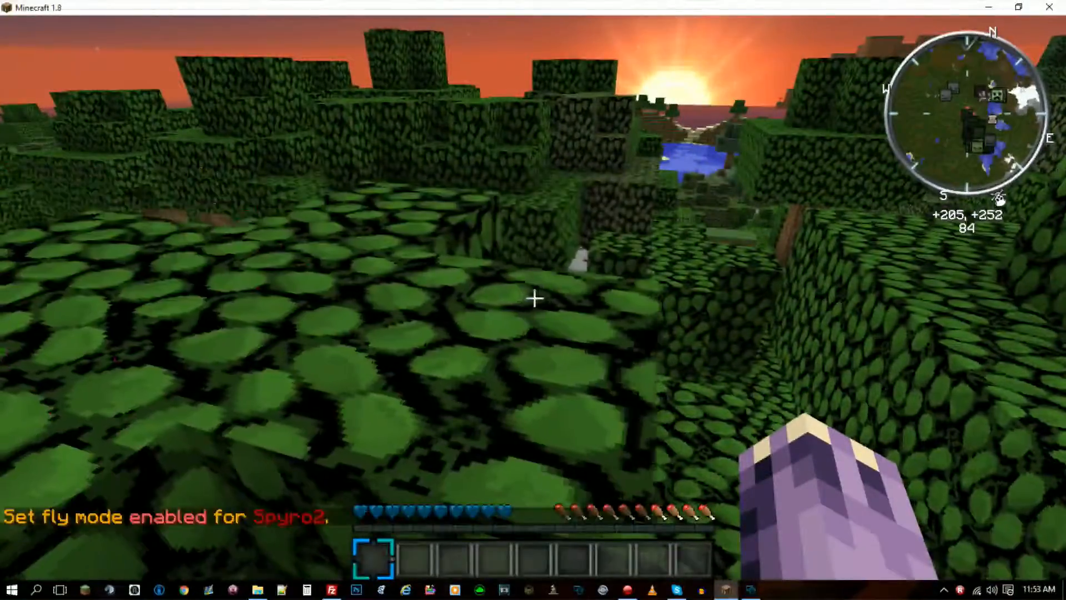
Take off and fly over the forest to test the enabled fly mode.
key(space)
key(w)
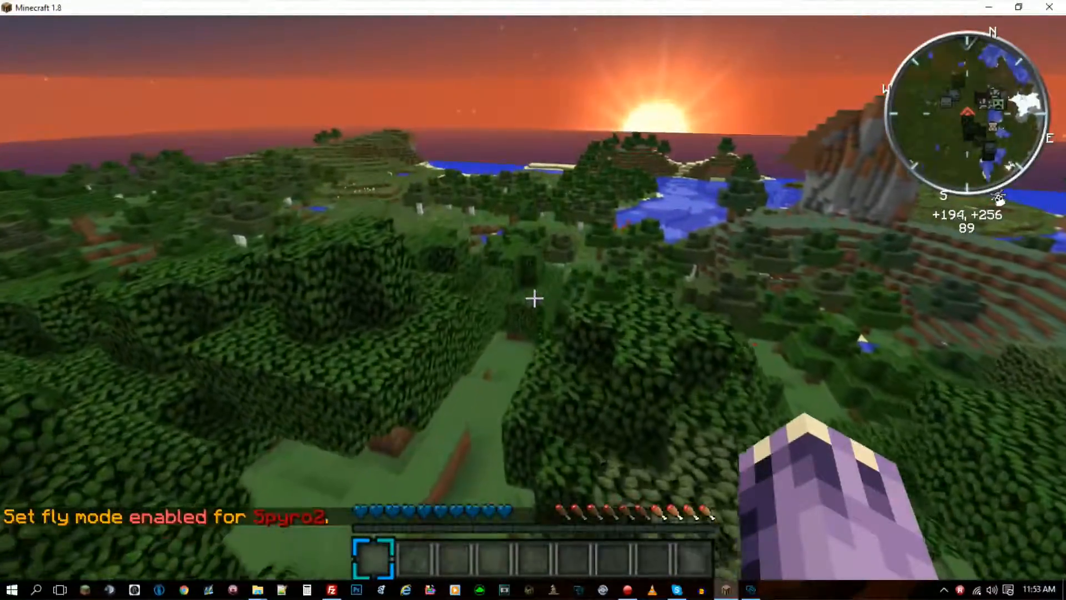
key(w)
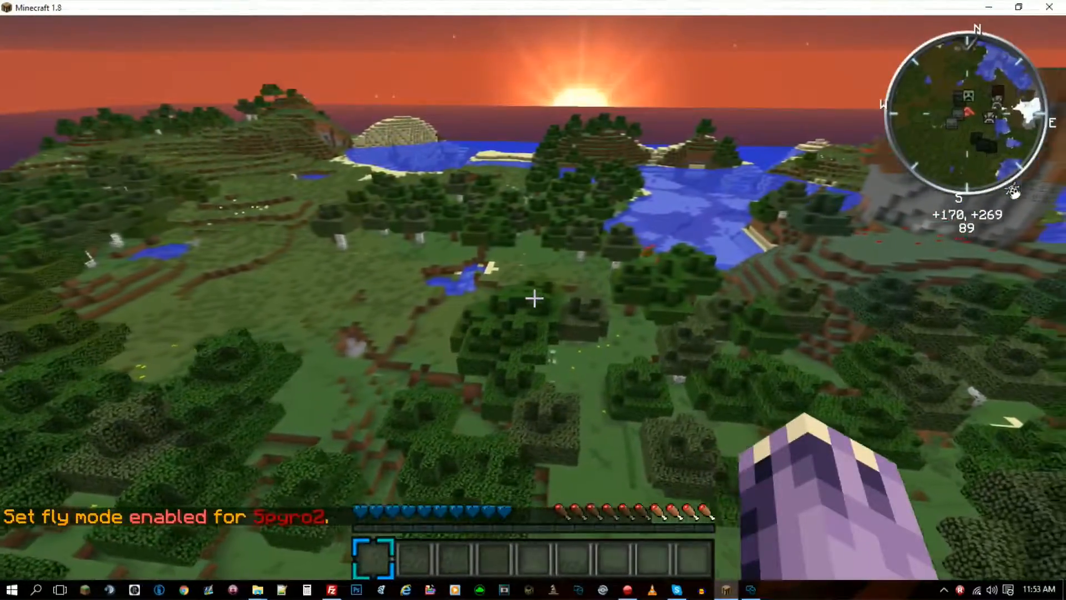
key(d)
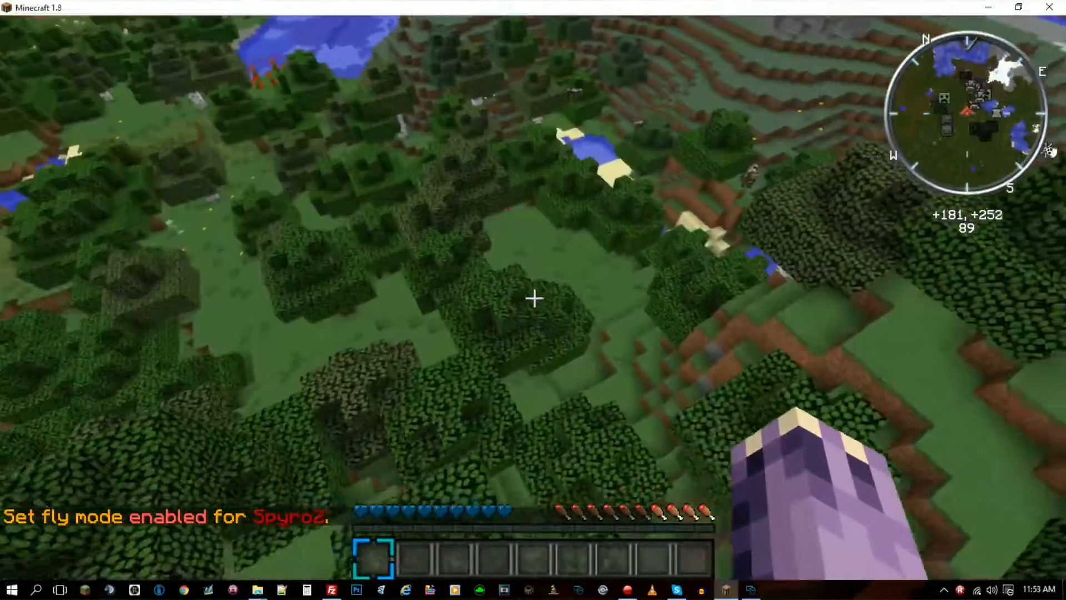
key(w)
key(w)
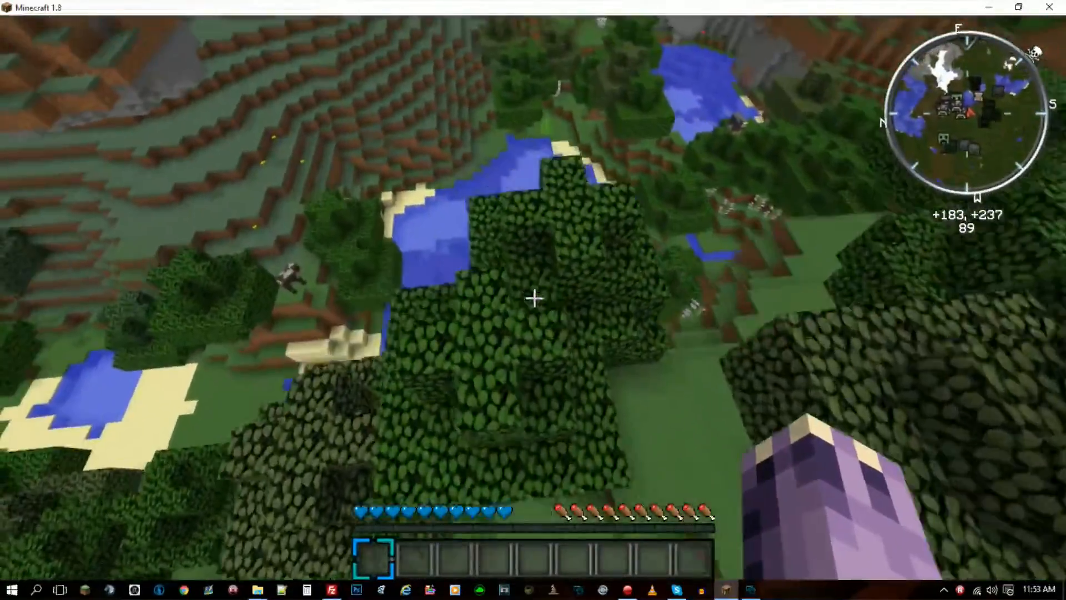
Fly over the lake and grassy hills, then descend towards the terraced slope below the cliffs.
key(w)
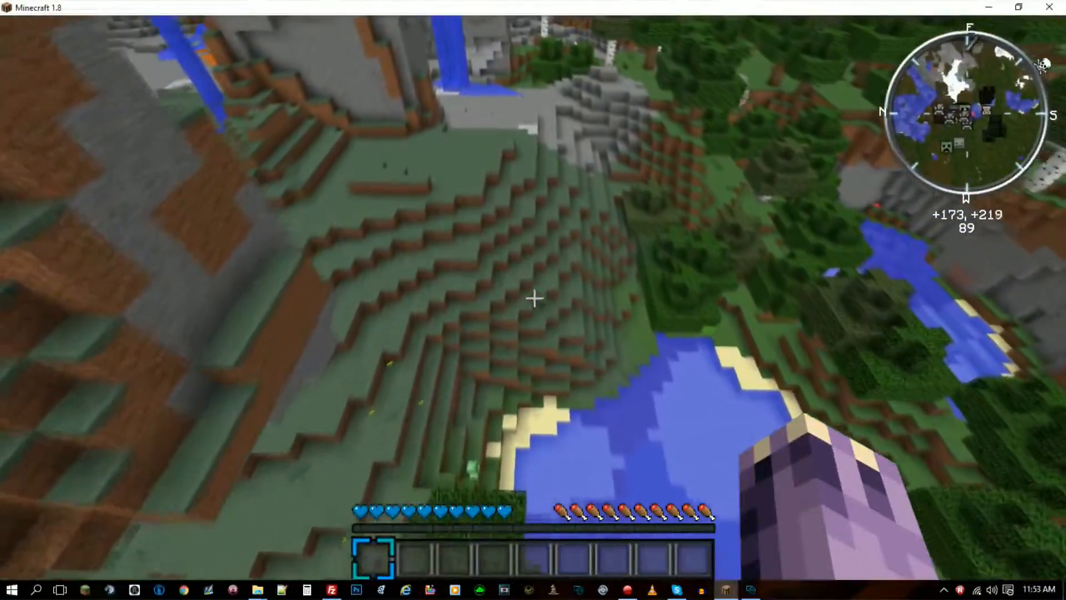
key(s)
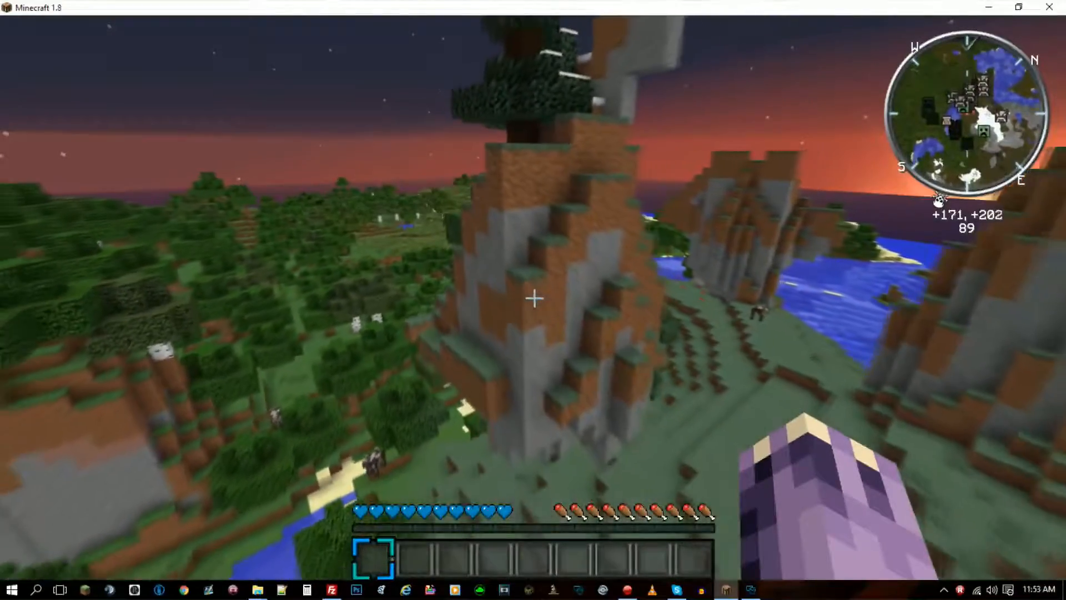
key(w)
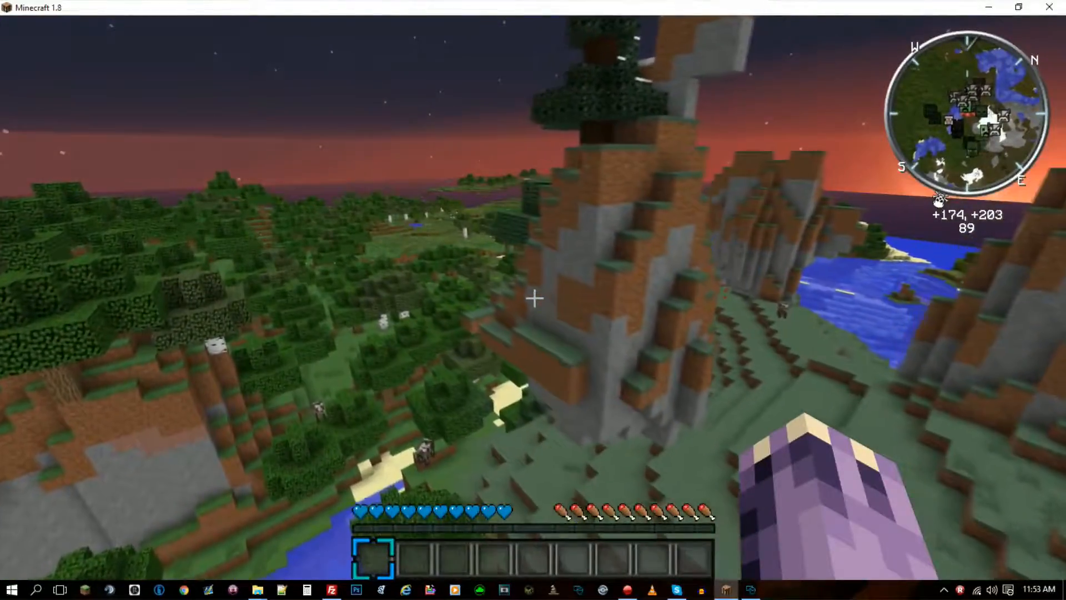
key(w)
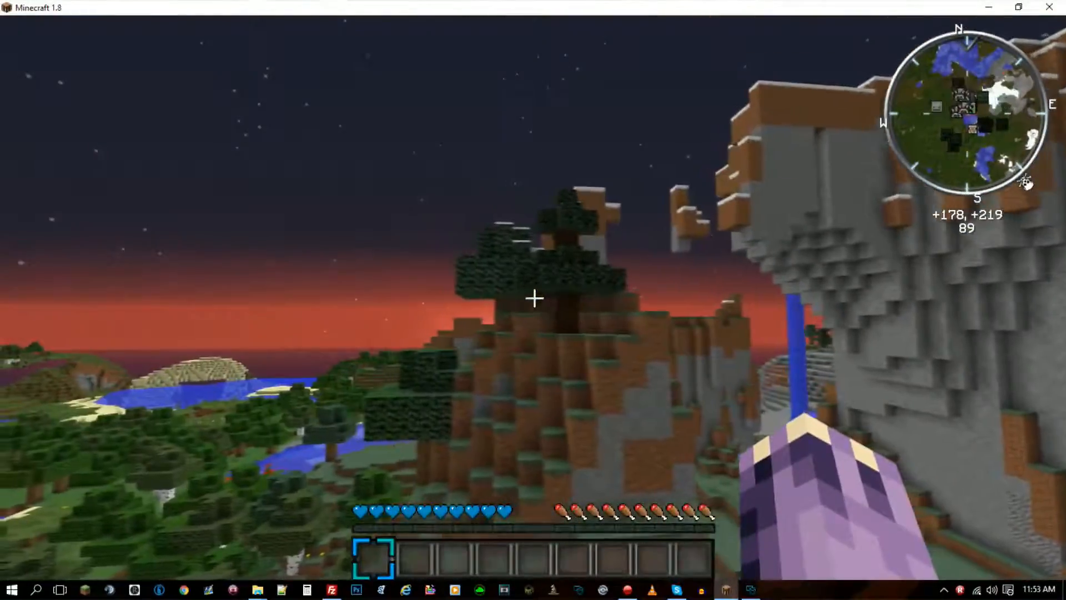
key(shift)
key(w)
key(shift)
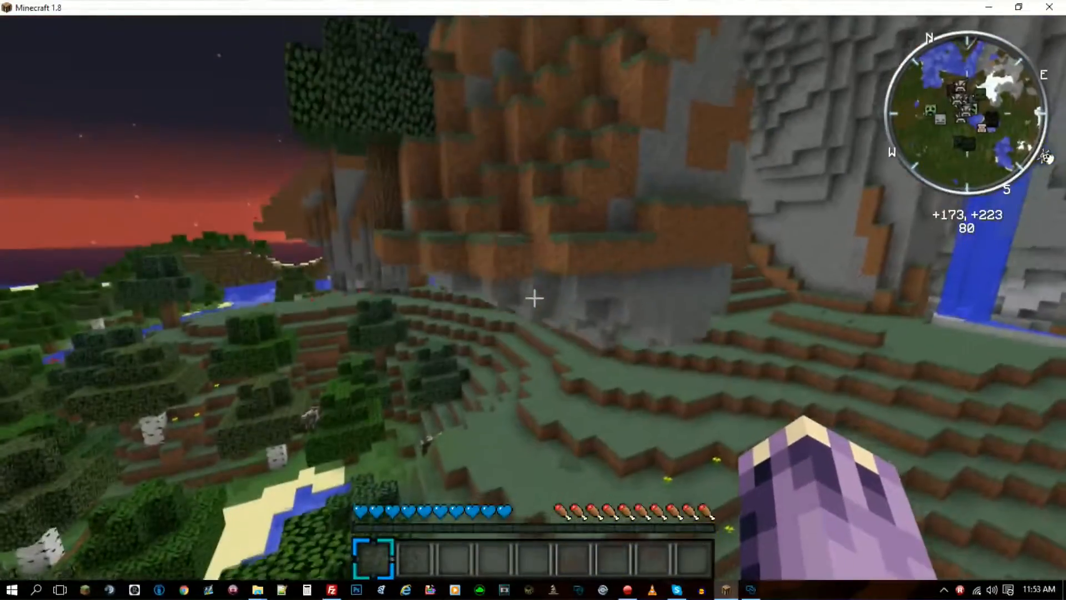
key(shift)
Place a glass block underfoot with the /up command, get the wooden axe wand and mark (173, 76, 223) as the first position.
key(d)
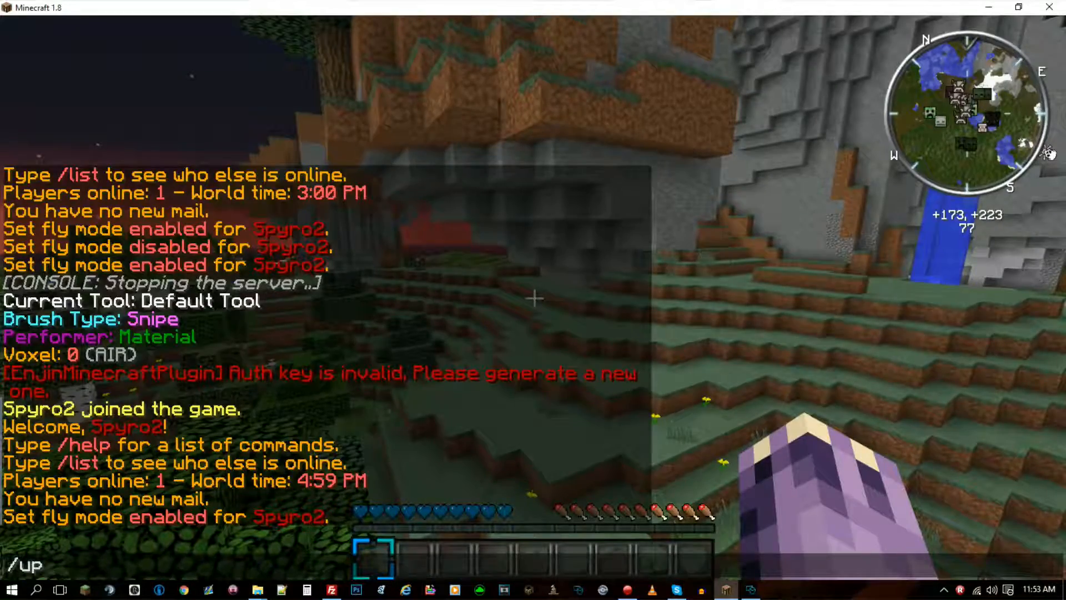
key(Return)
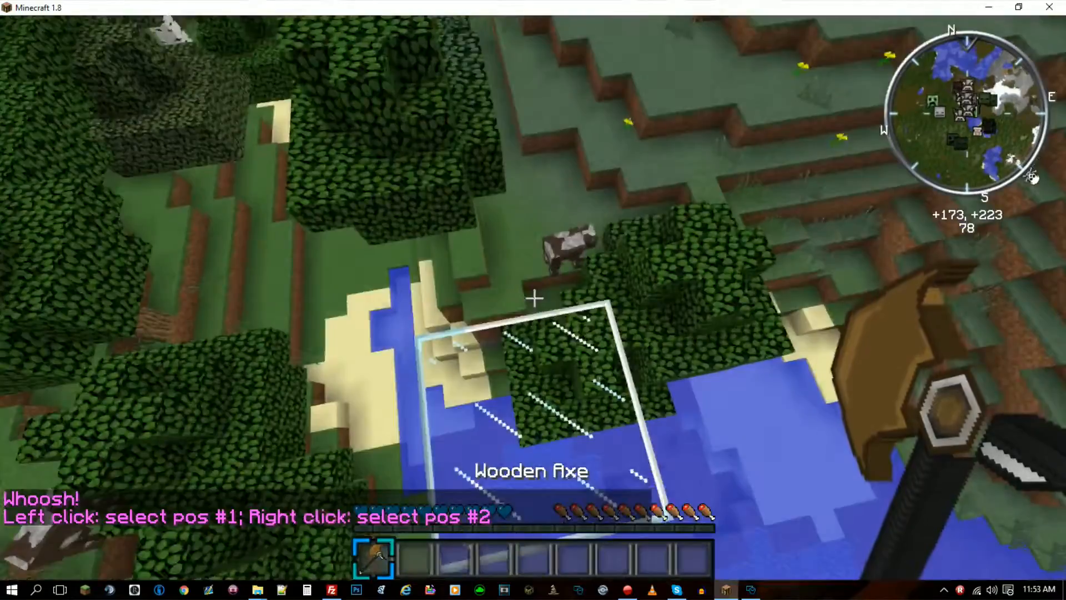
click(534, 298)
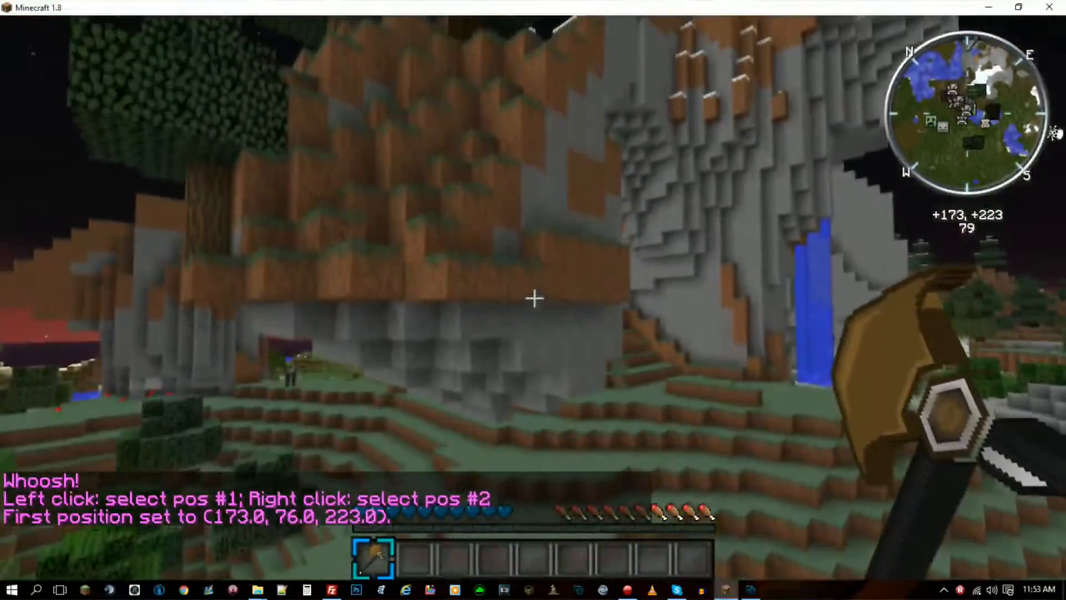
Fly up beside the snow-capped dirt pillars, place a glass block with /up and mark (152, 101, 202) as the second position.
key(space)
key(space)
key(w)
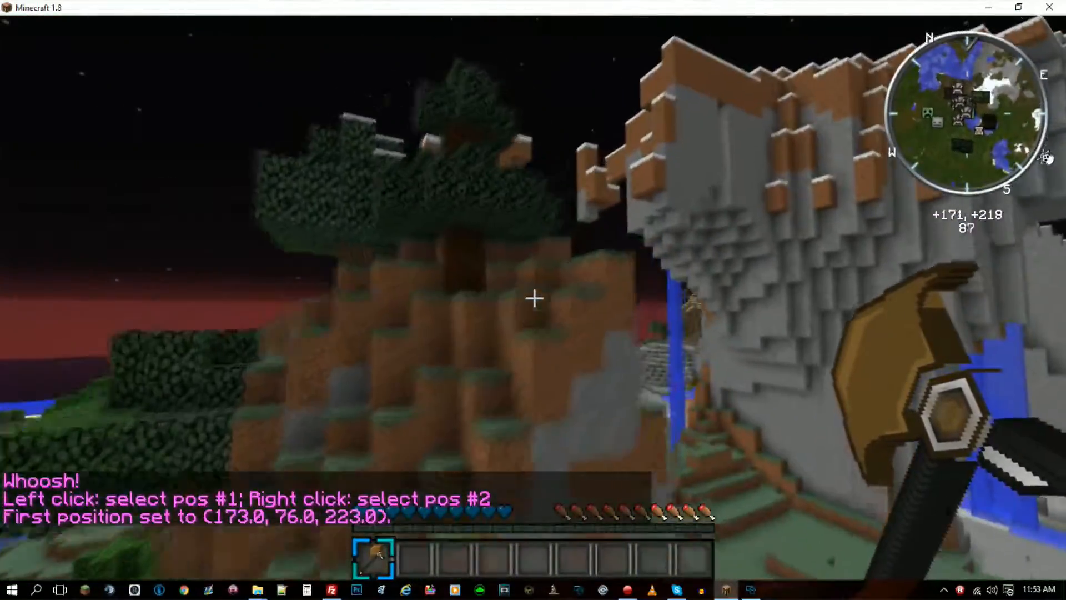
key(space)
key(w)
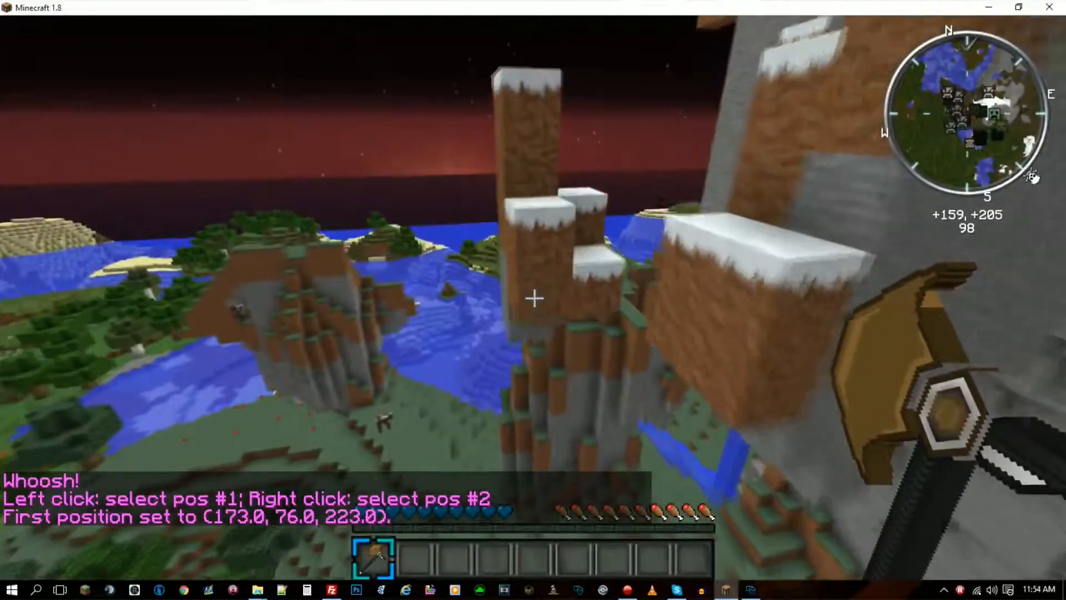
key(w)
key(space)
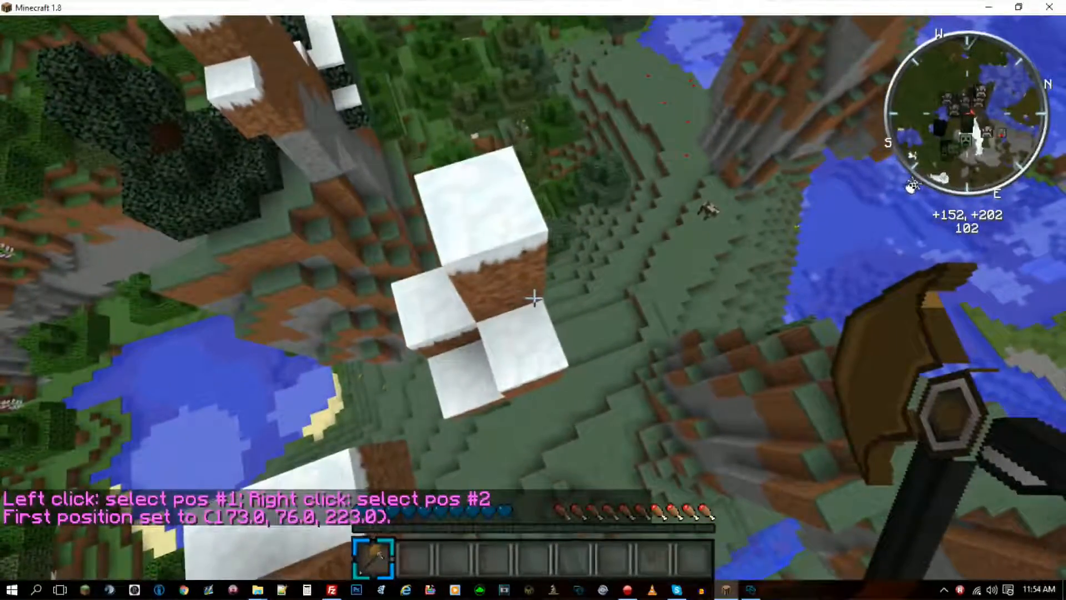
key(slash)
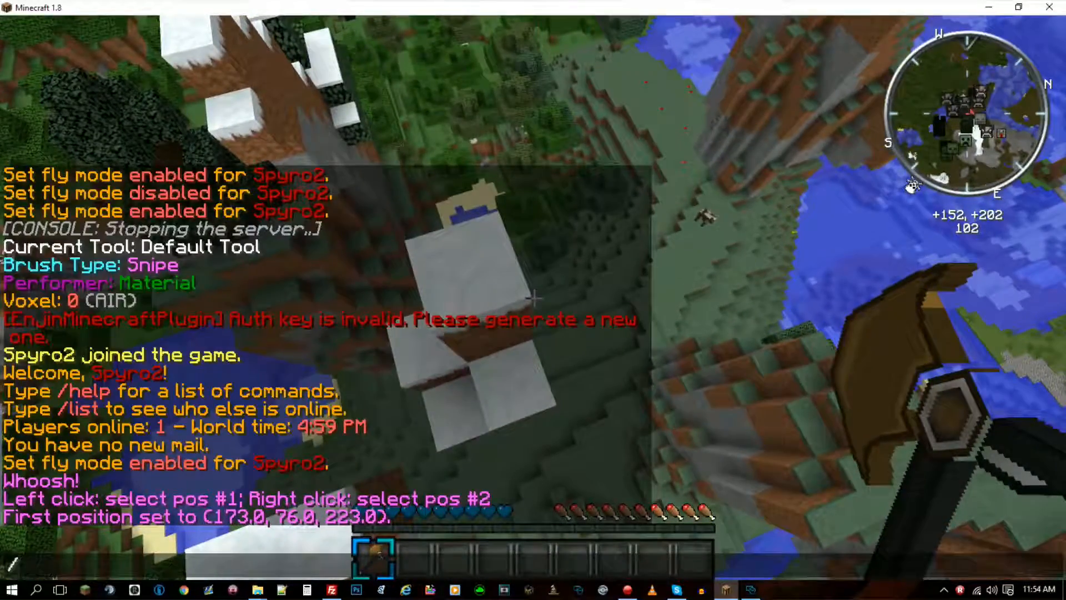
key(Return)
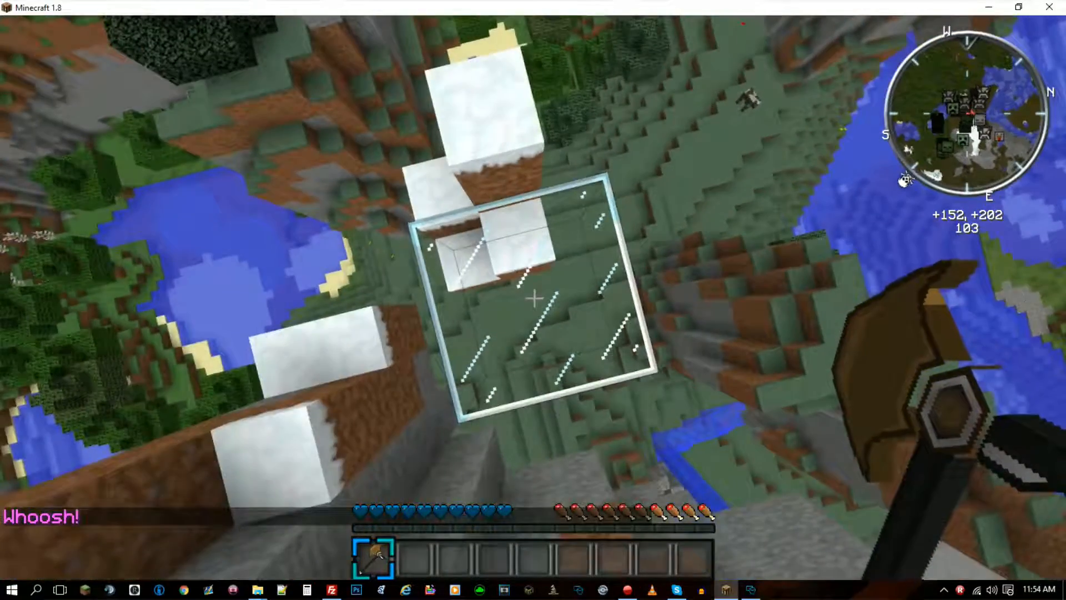
right_click(534, 299)
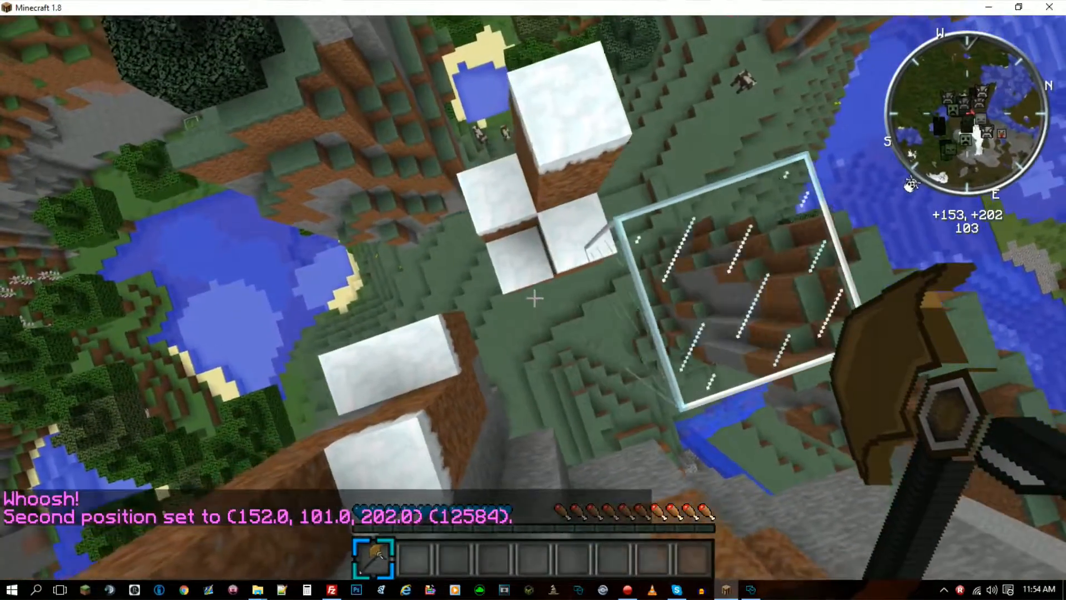
Repeat the /up command, move the second position to (152, 102, 203) and run //replace on the selected region.
key(d)
key(w)
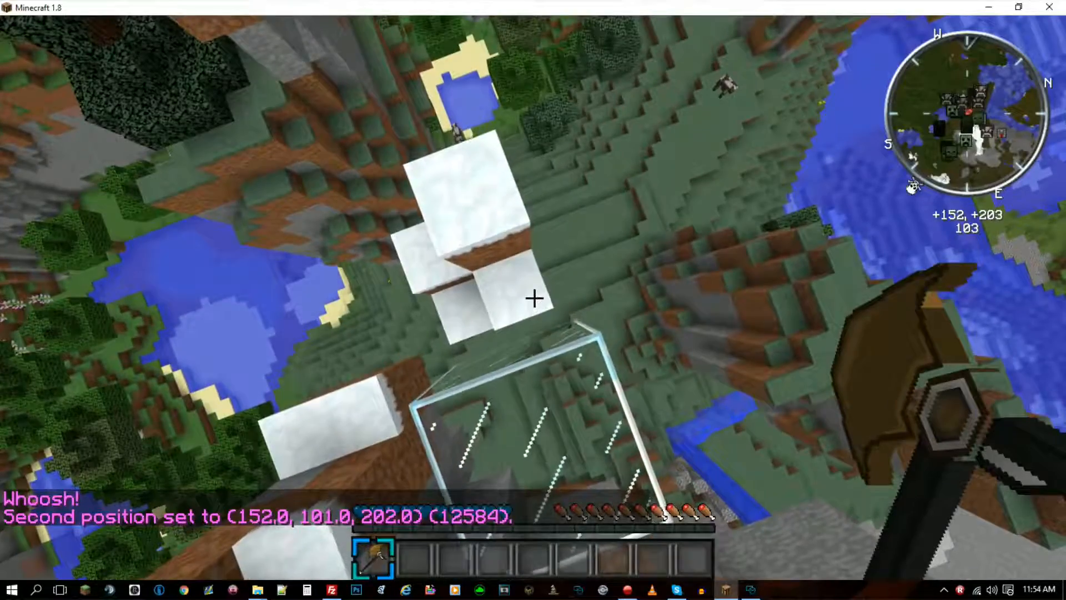
key(t)
key(Up)
key(Return)
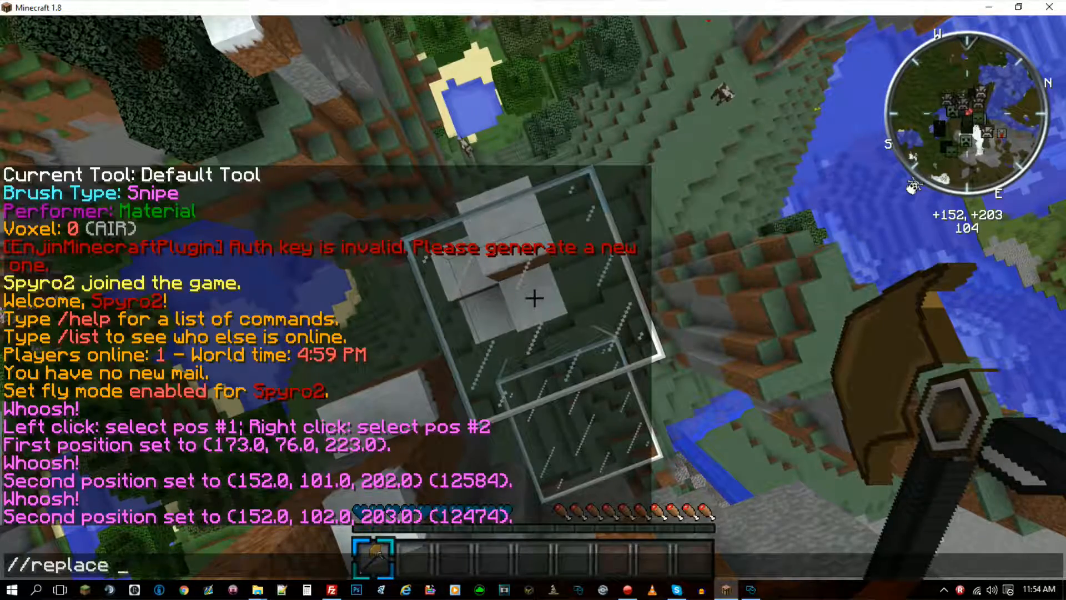
key(Return)
key(w)
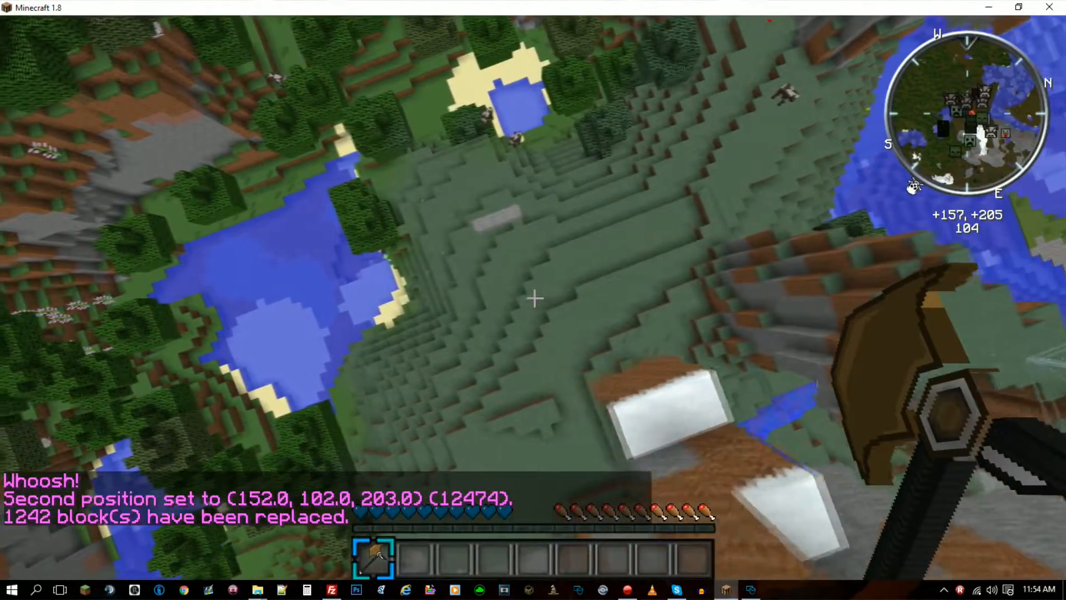
Switch to creative mode with /gmc and try breaking blocks at the floating wall of leaves.
key(2)
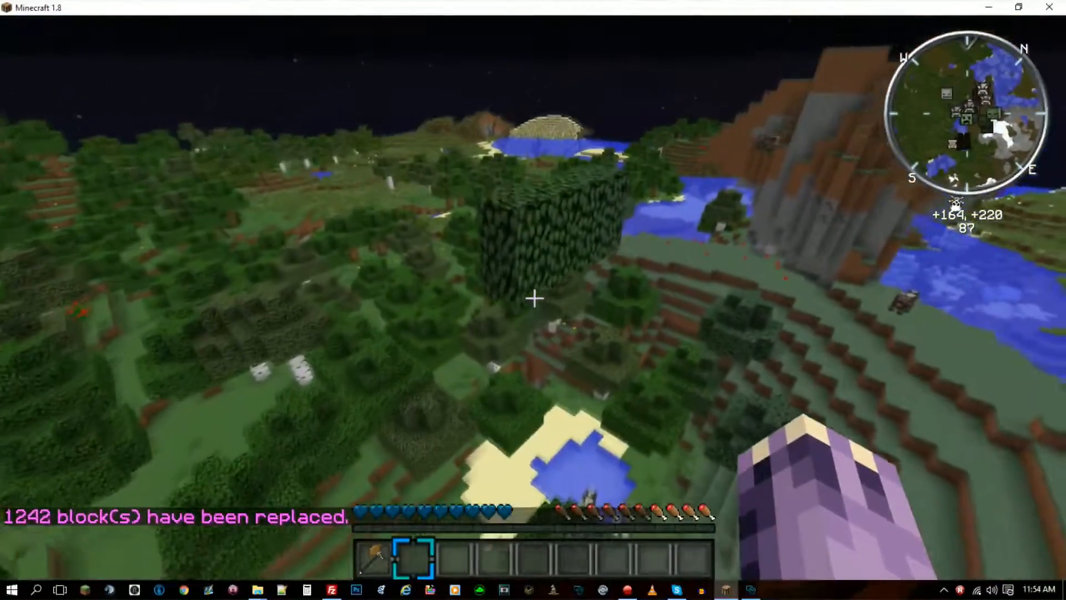
click(534, 298)
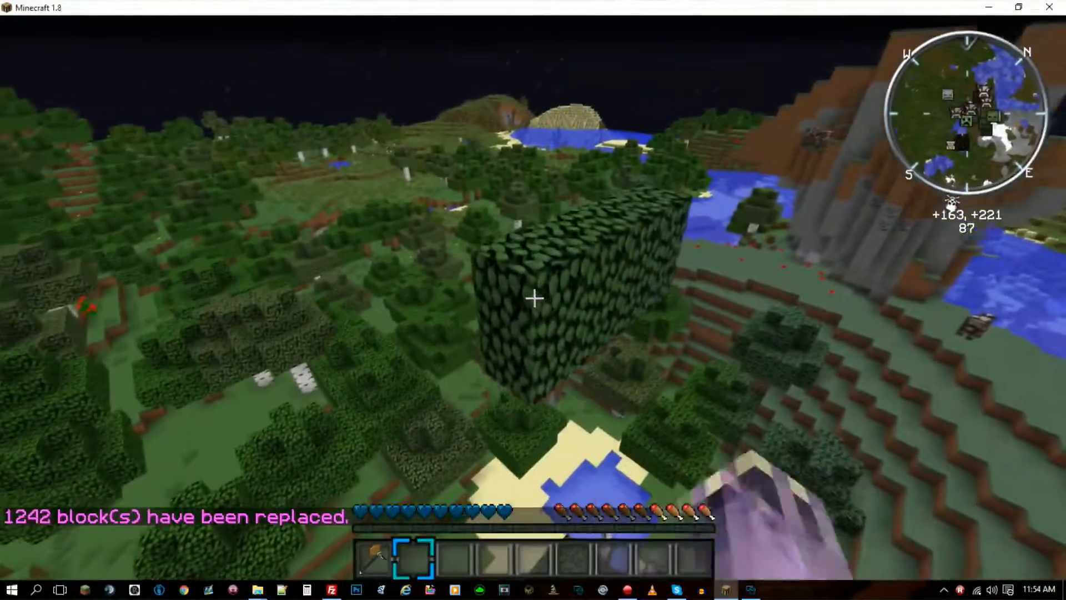
click(534, 298)
click(534, 298)
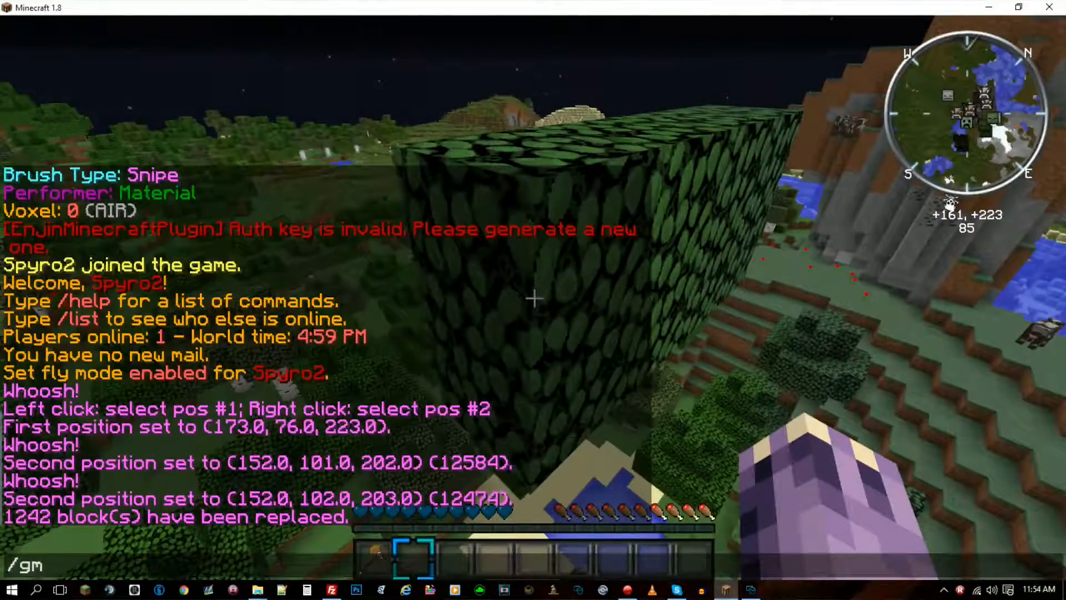
text(c)
key(Return)
click(534, 298)
click(534, 298)
click(534, 298)
click(535, 298)
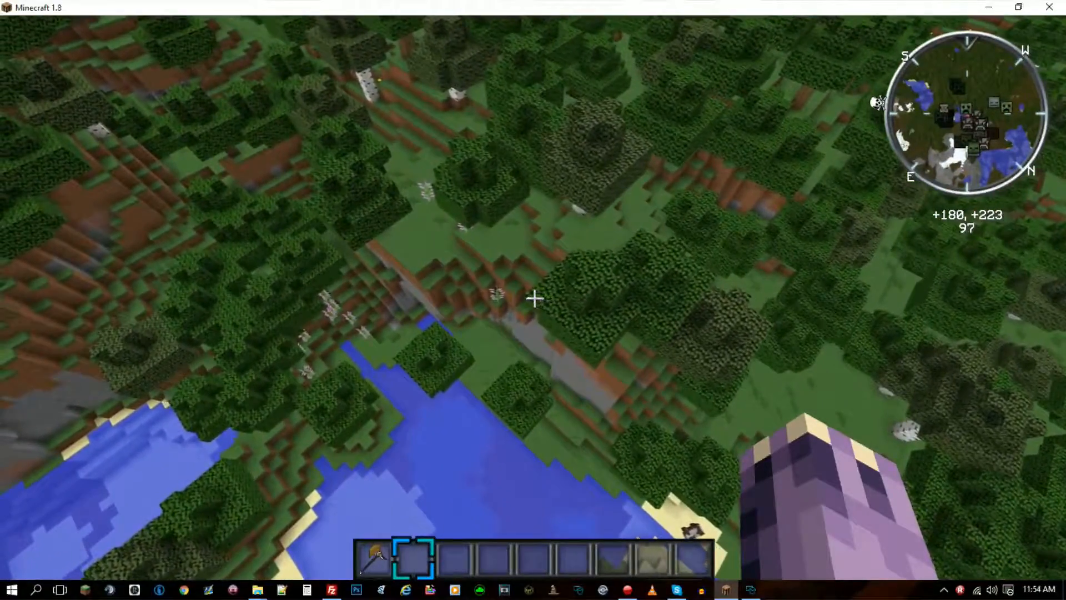
Fly across the forest and lakeshore in creative mode to survey the terrain.
key(a)
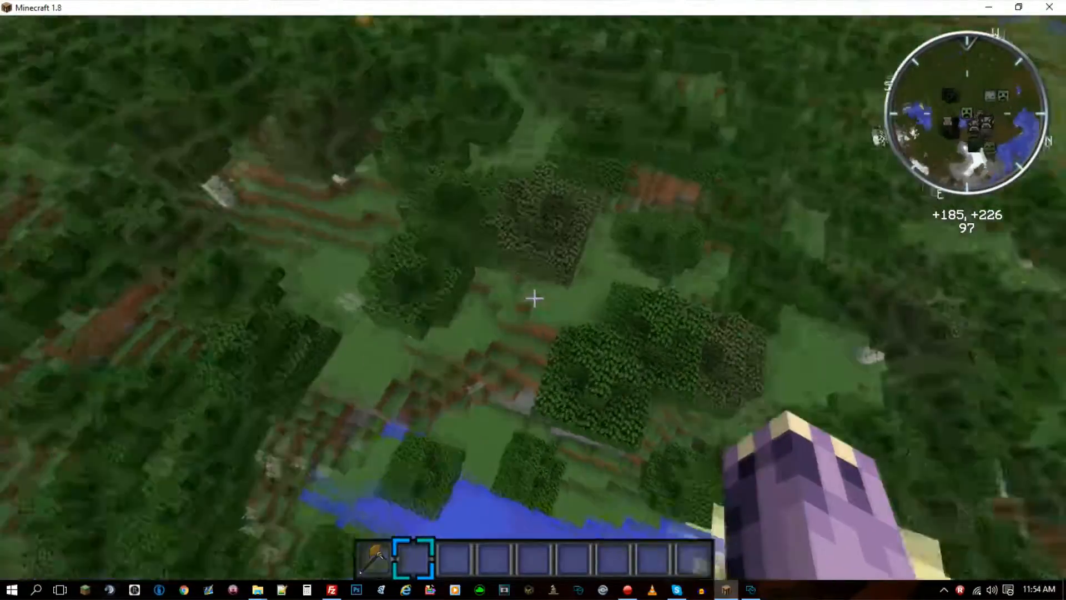
key(a)
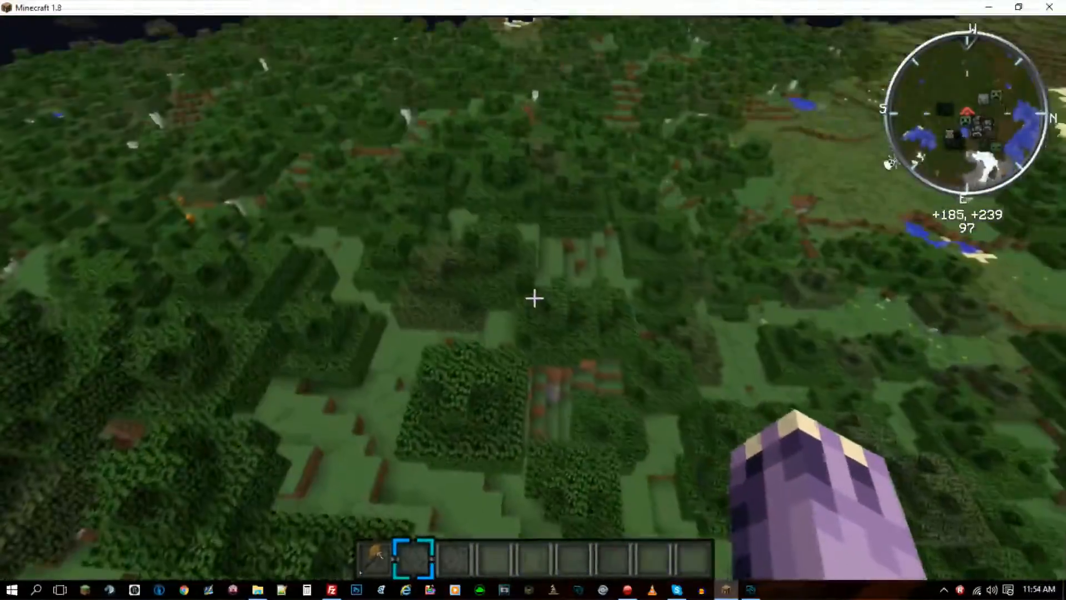
key(w)
key(a)
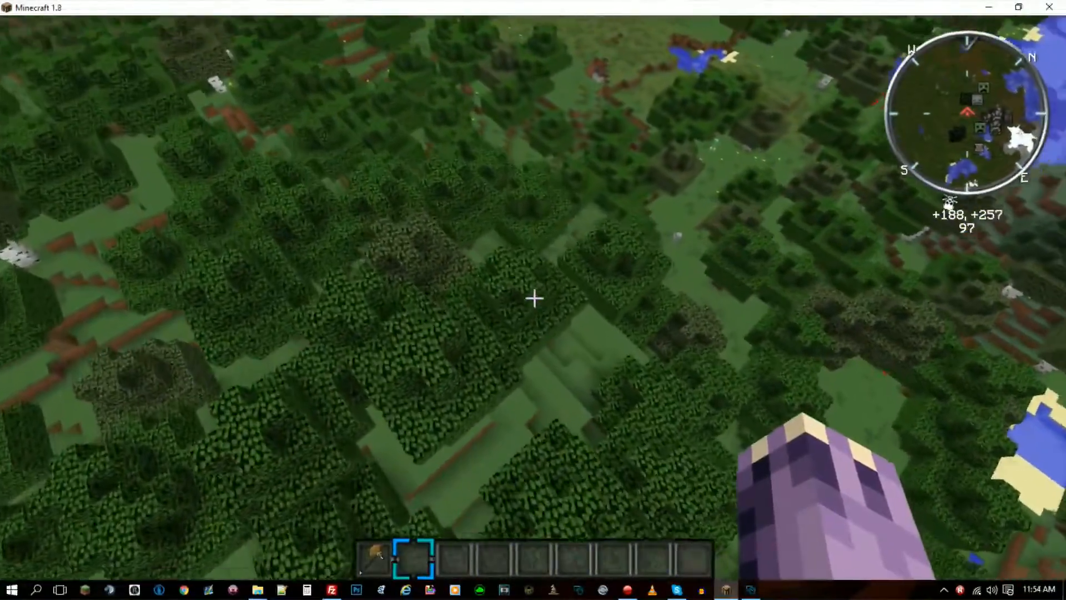
key(a)
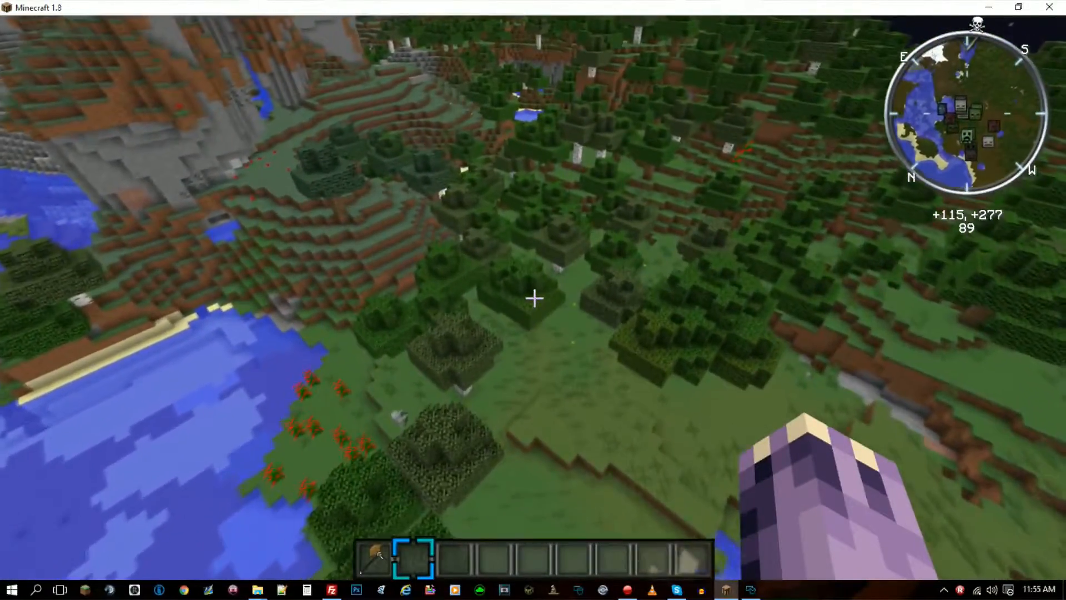
Add a golden shovel from the creative Tools items to the second hotbar slot.
key(e)
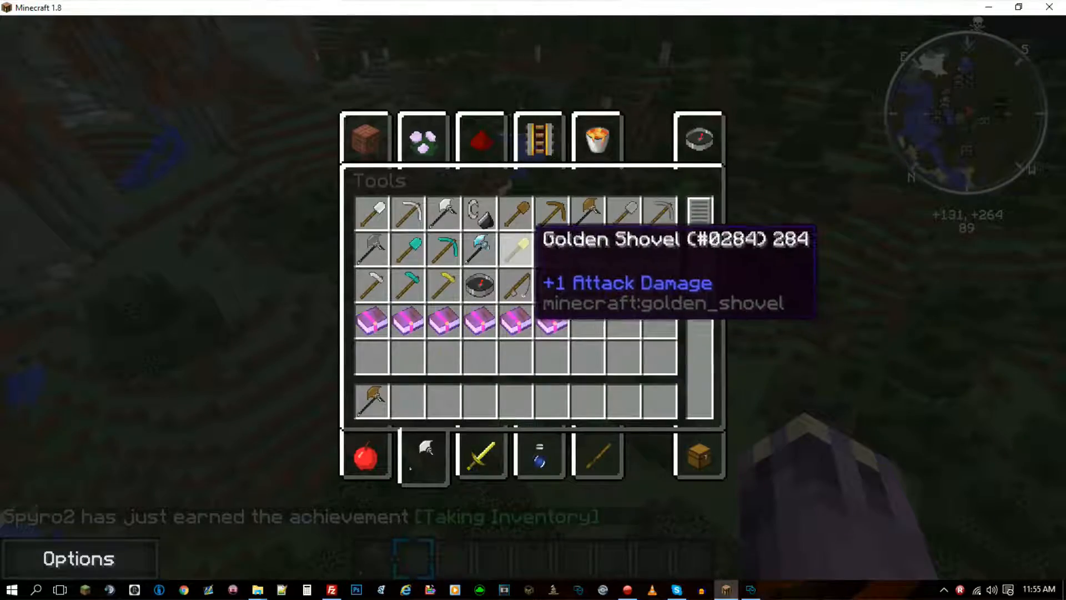
click(409, 399)
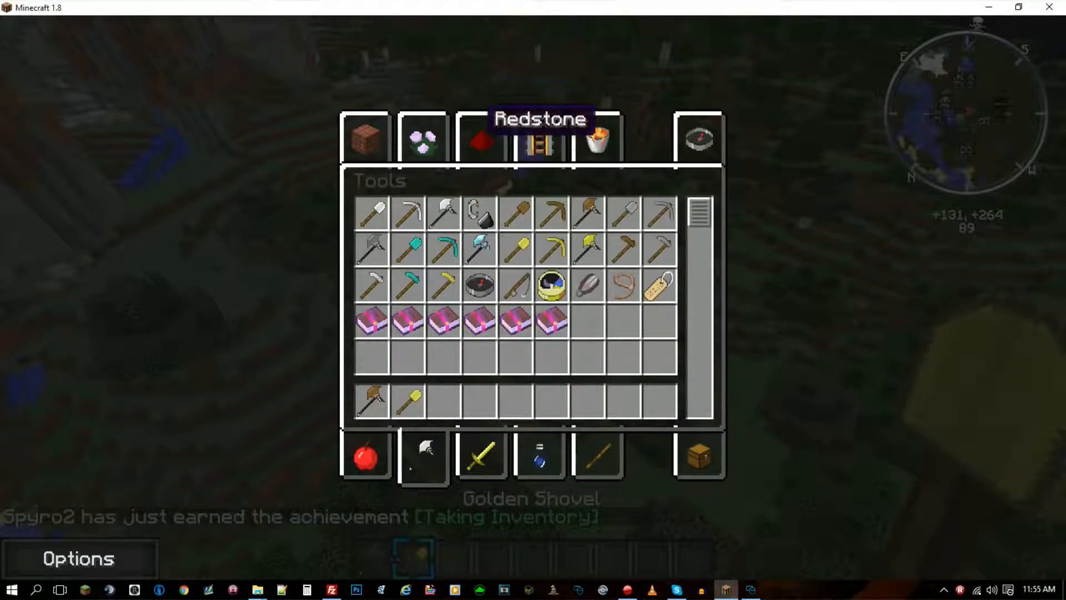
key(e)
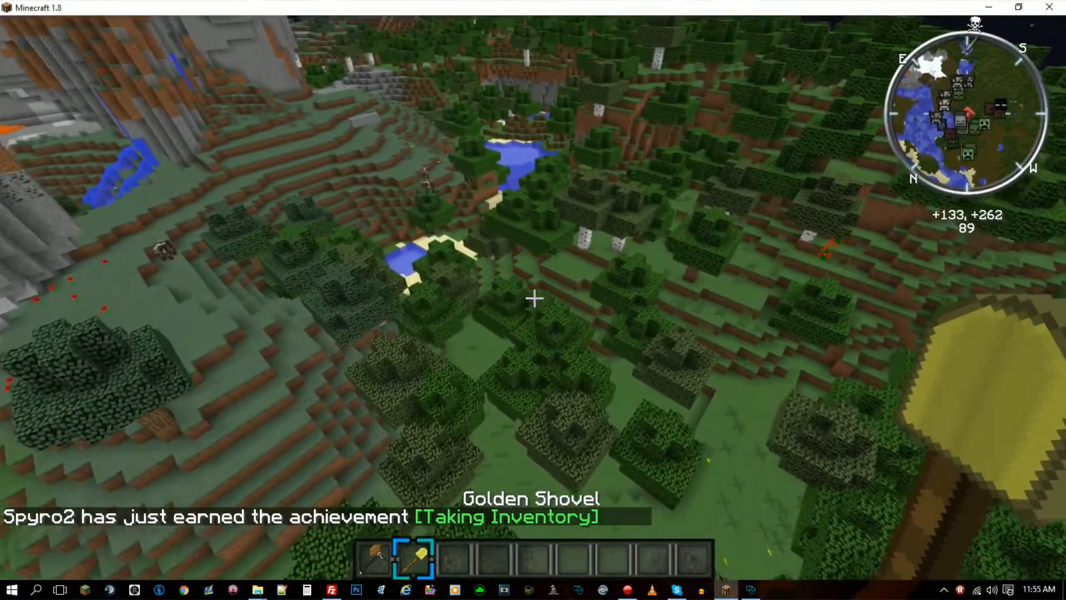
Fly over the forest with the golden shovel and give the own player operator rights with the /op command.
key(w)
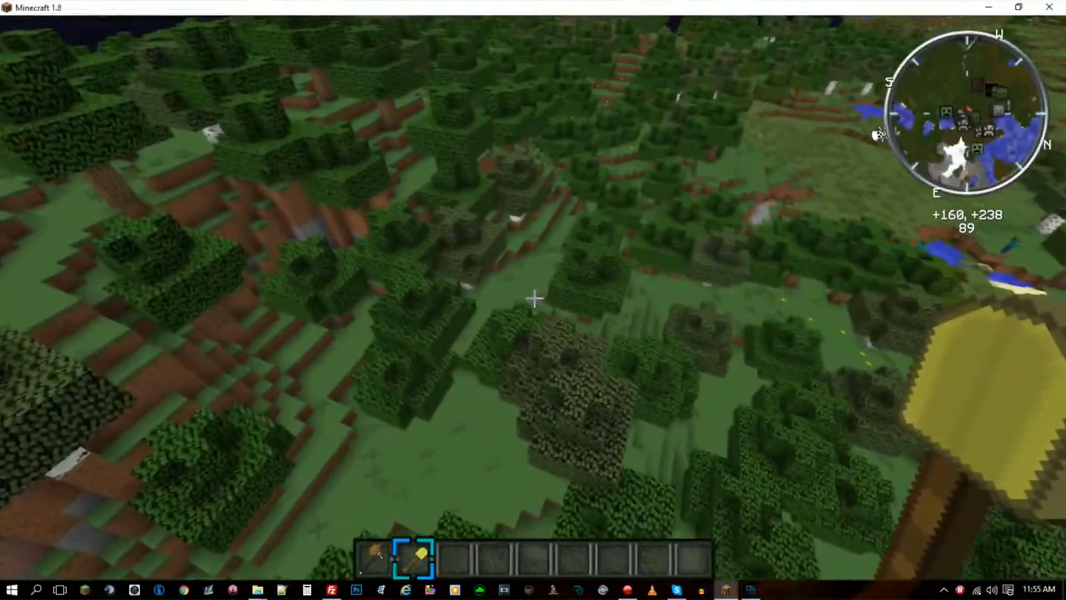
key(w)
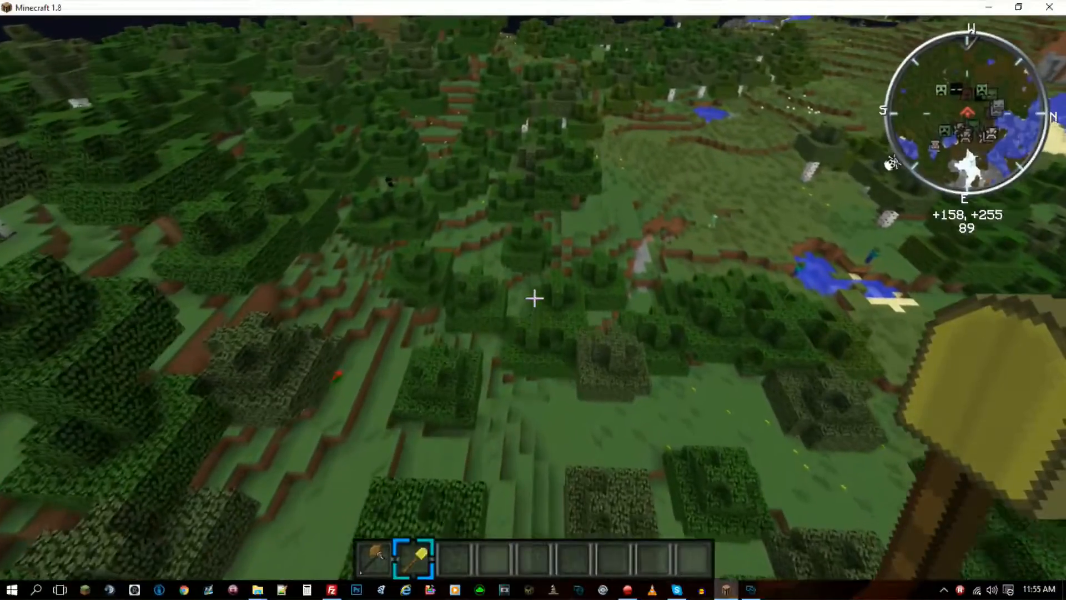
scroll(534, 298, down, 1)
scroll(534, 298, up, 1)
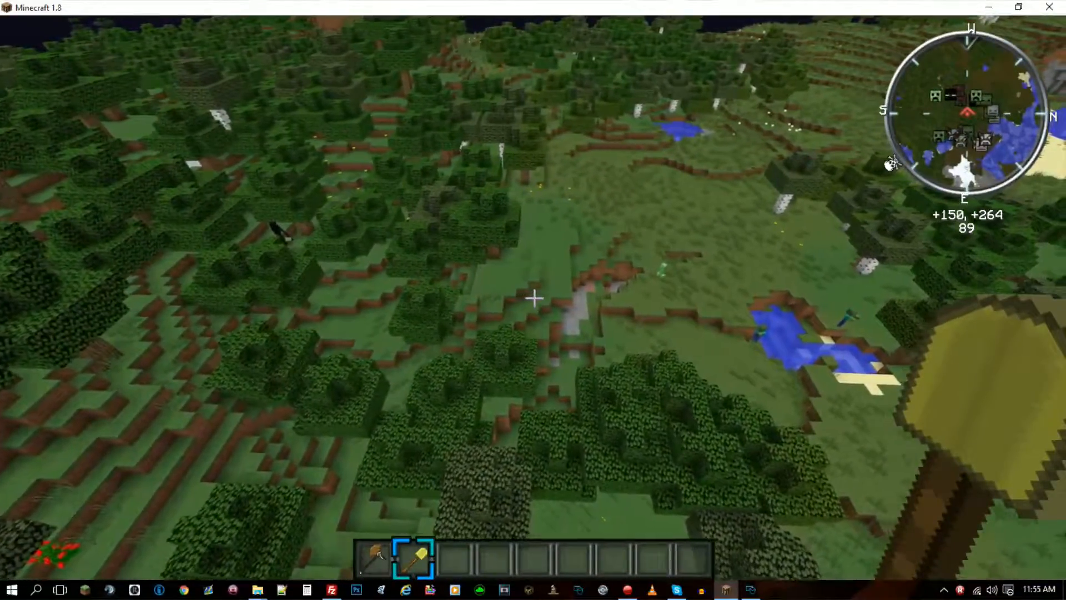
key(d)
text(s/op sp)
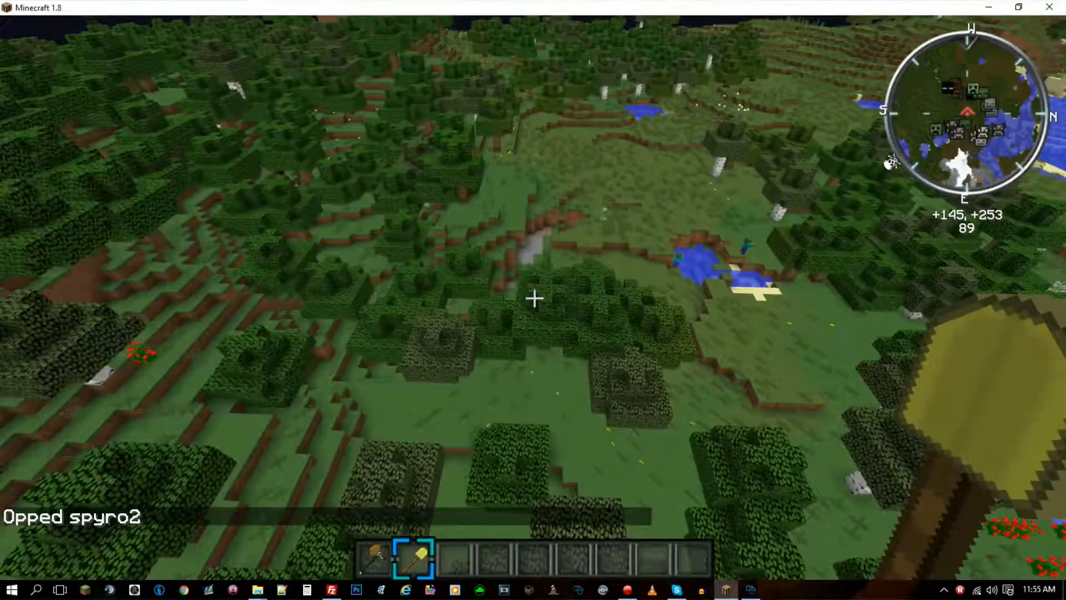
scroll(533, 300, down, 1)
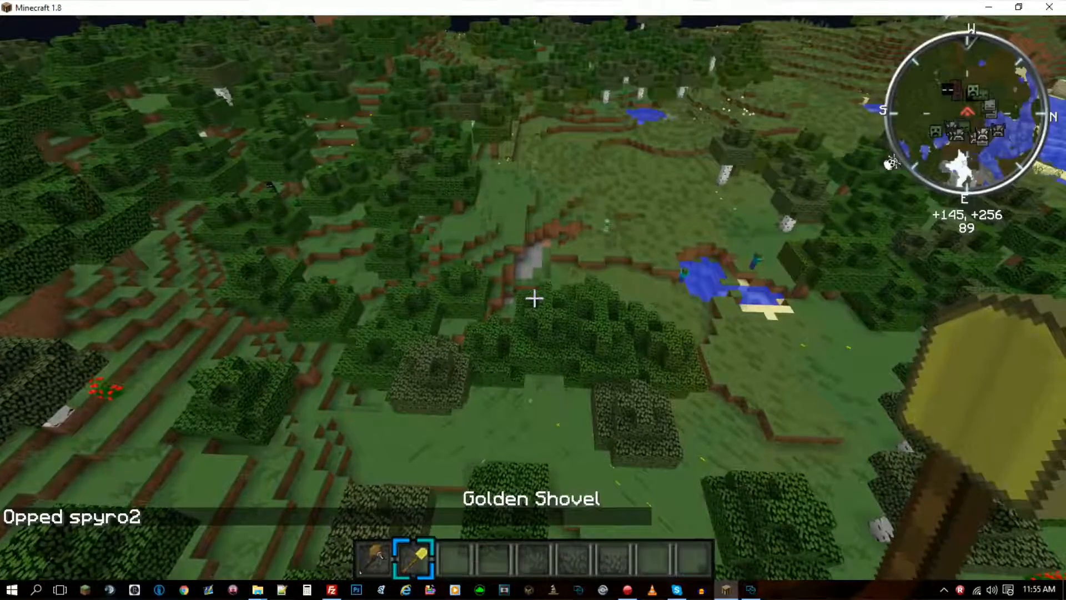
key(a)
key(w)
key(shift)
key(t)
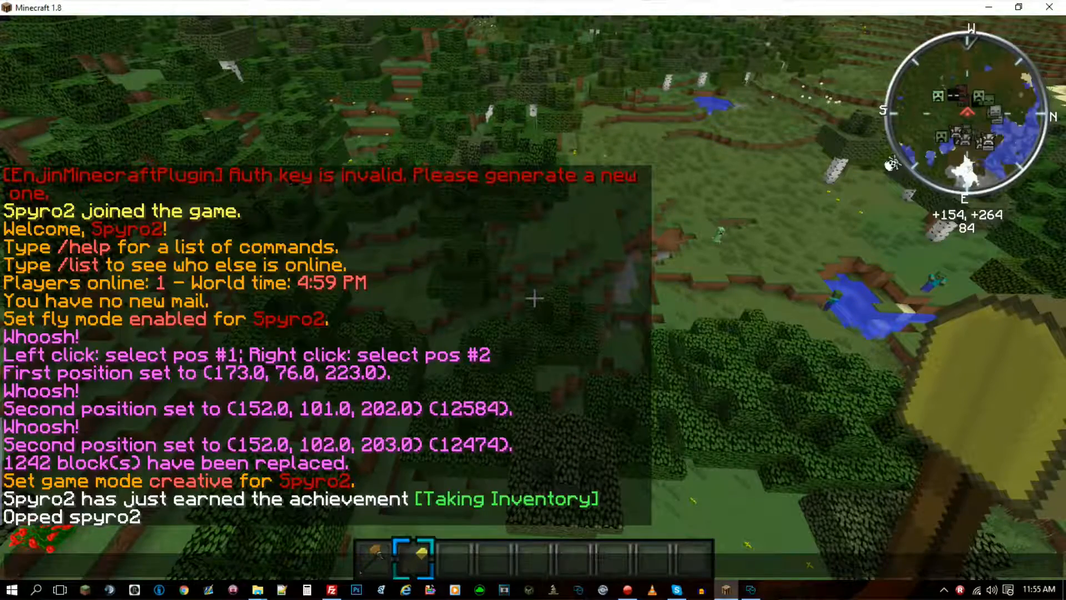
key(Escape)
Search the creative items for "stick", add a stick to the third hotbar slot and hold it.
key(e)
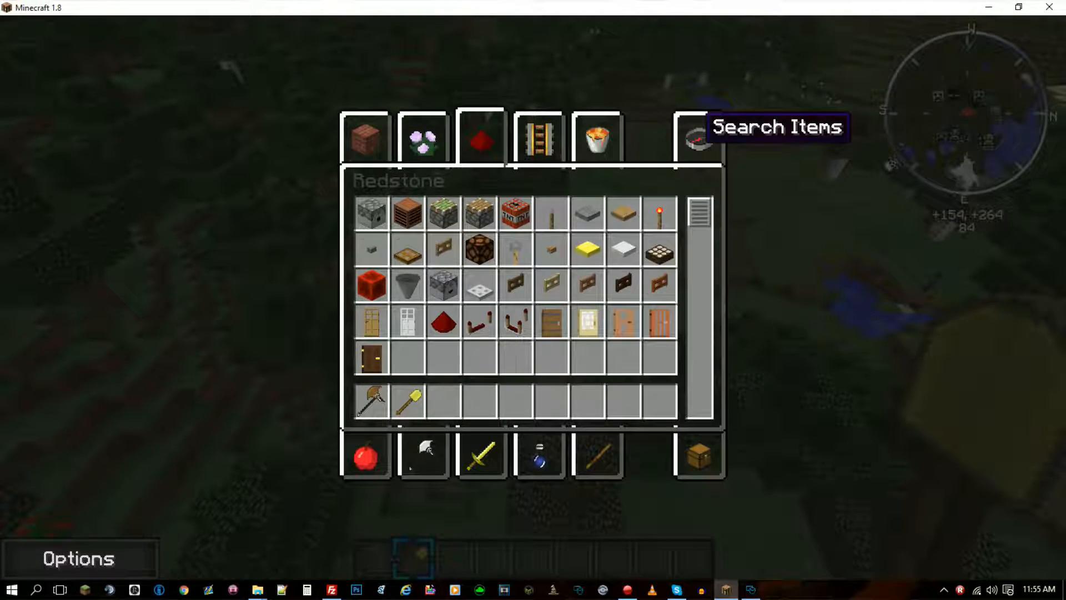
click(701, 127)
text(stoc)
key(BackSpace)
key(BackSpace)
text(ick)
click(408, 212)
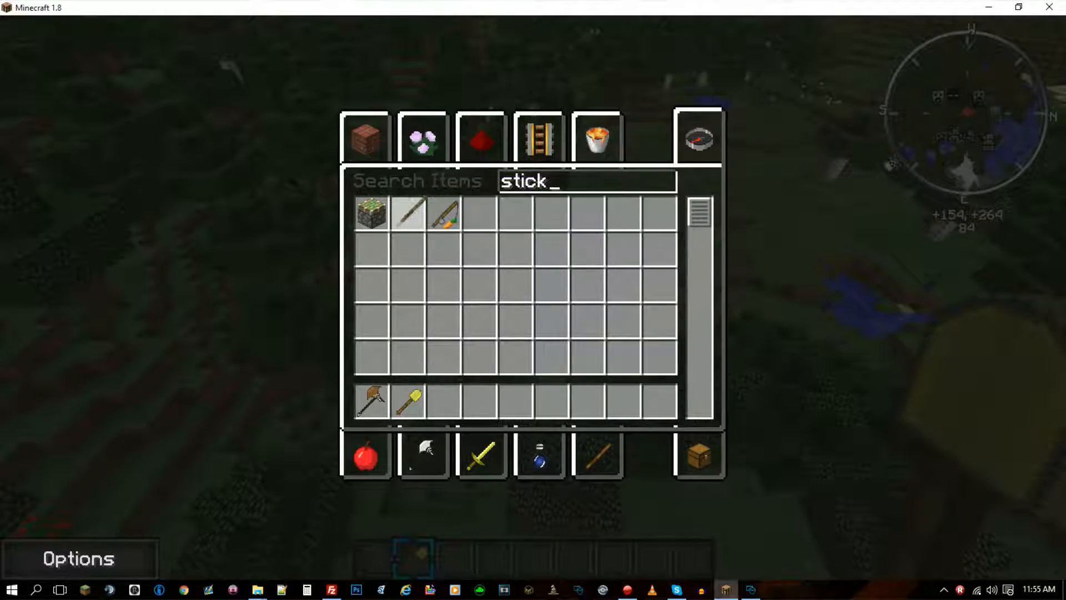
click(443, 401)
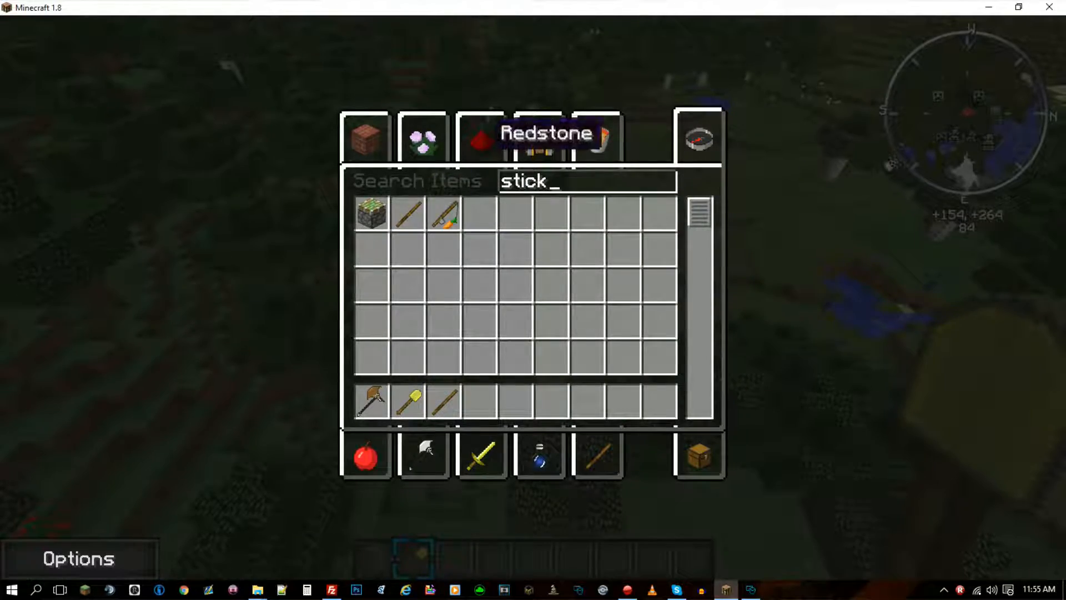
key(Escape)
key(3)
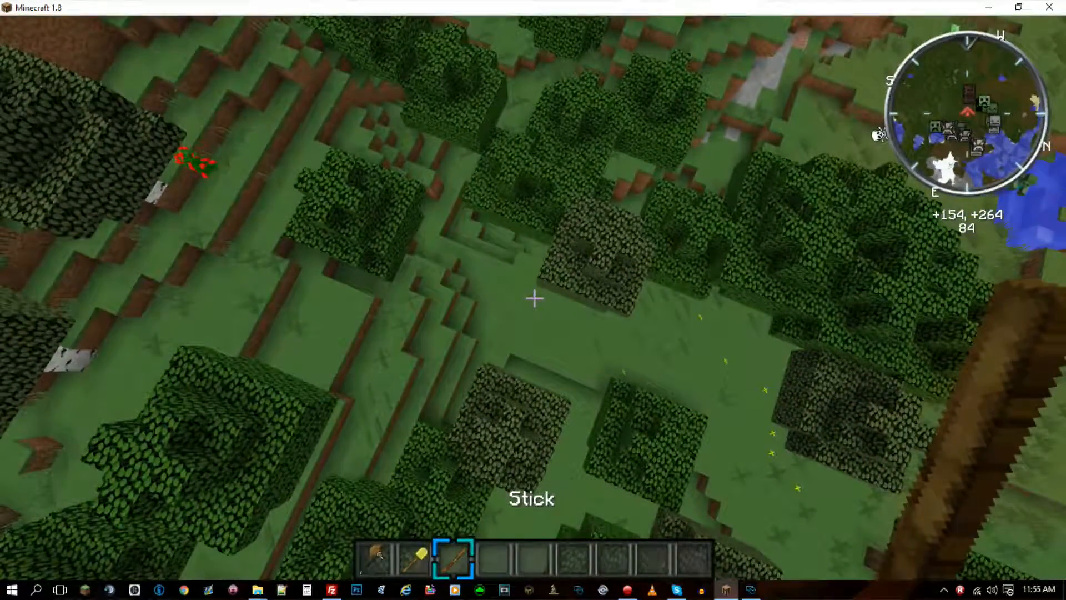
Fly down toward the ground between the forest trees with the stick in hand.
key(a)
key(shift)
key(shift)
key(a)
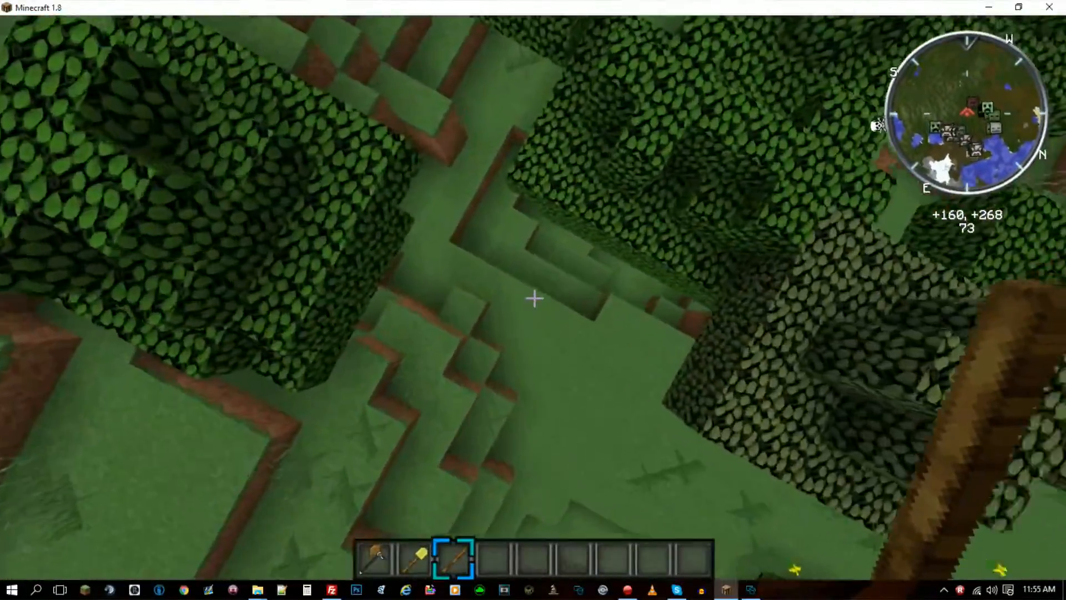
key(space)
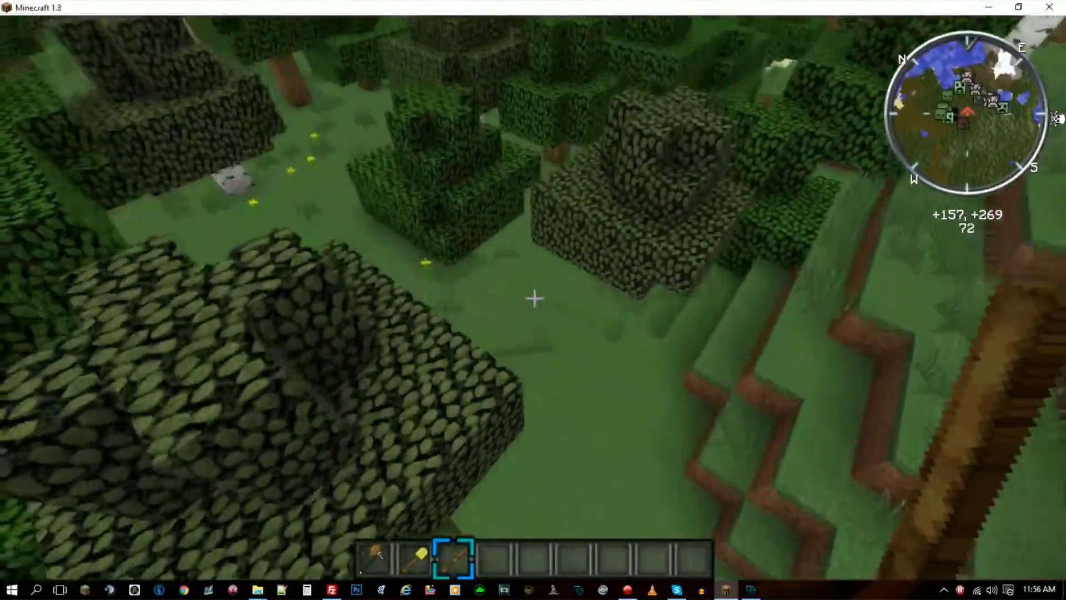
Try to give the own player griefpreviention.* with the /manuadd command.
text(/manuadd spyr)
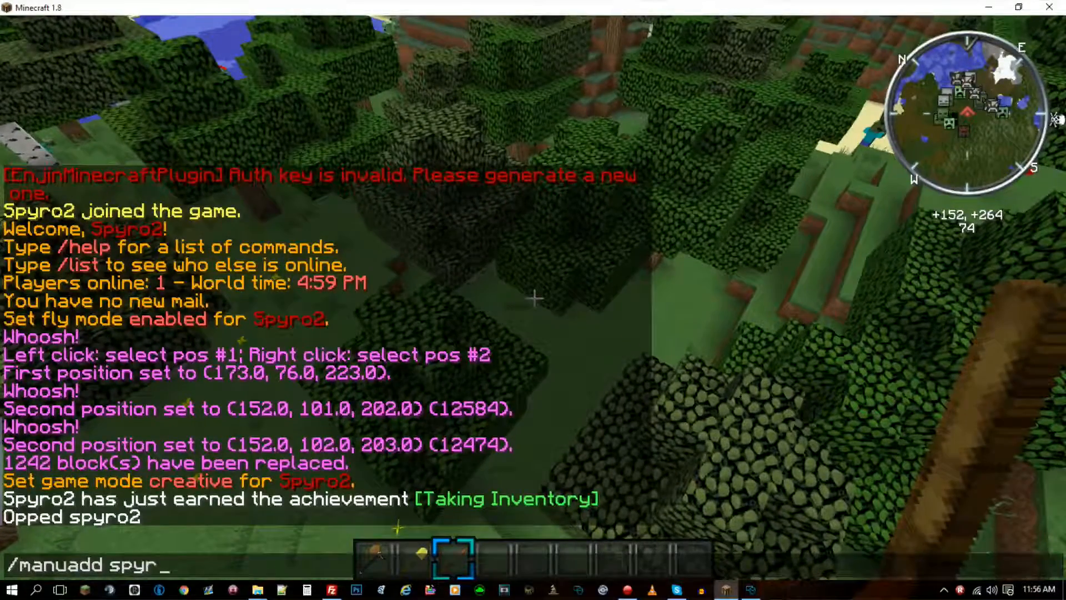
key(Tab)
text(g)
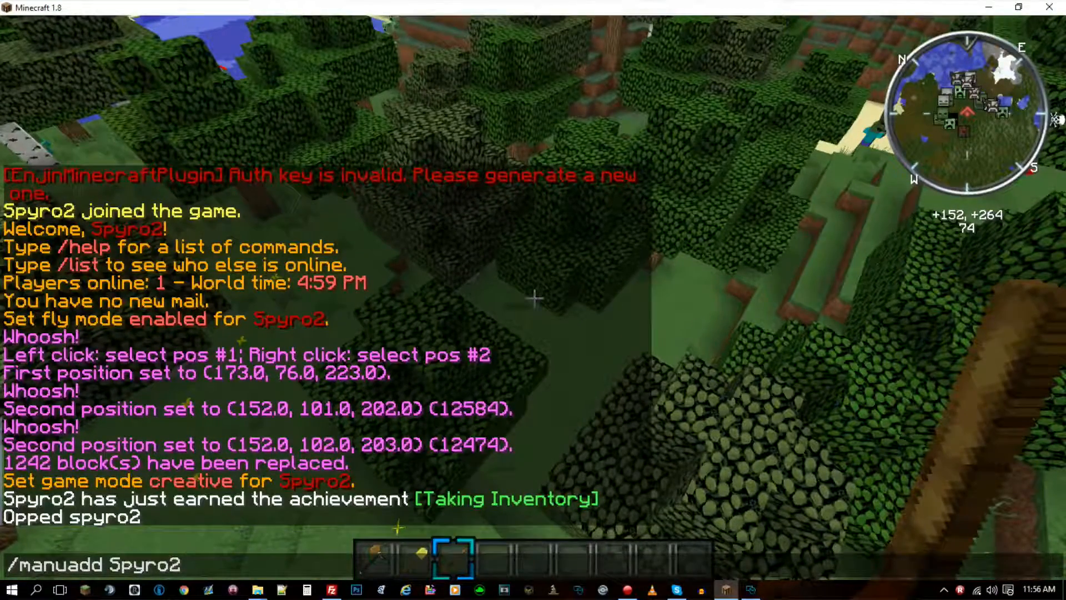
text(r)
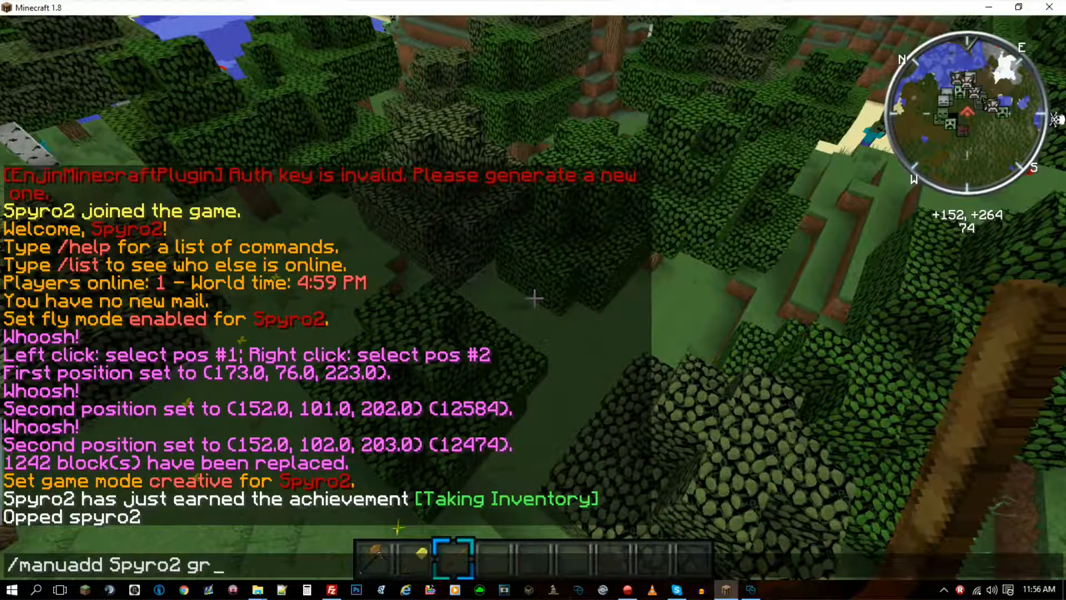
text(iefprev)
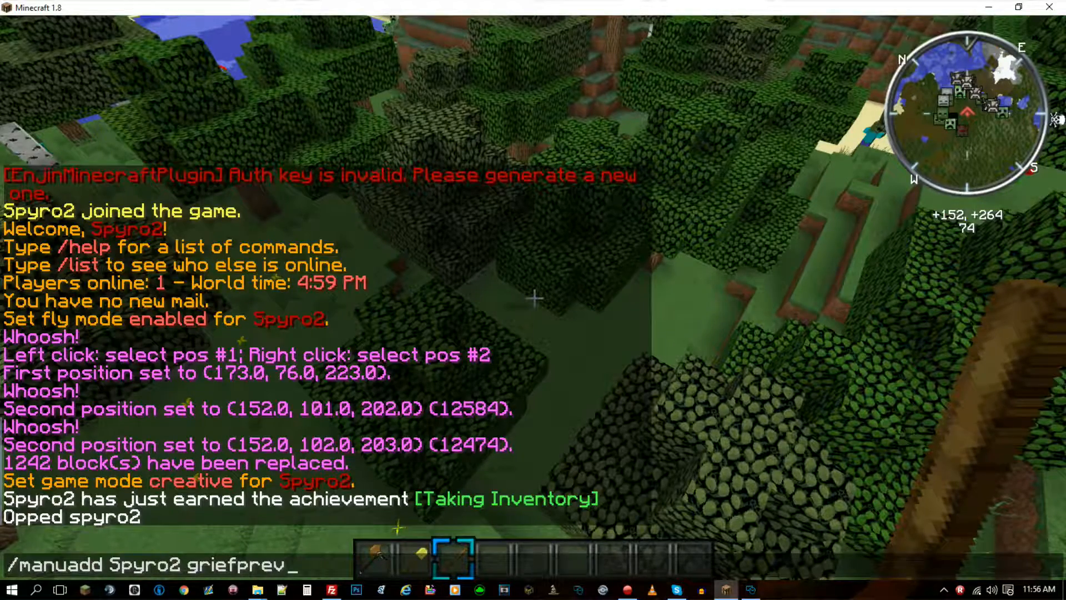
text(iention)
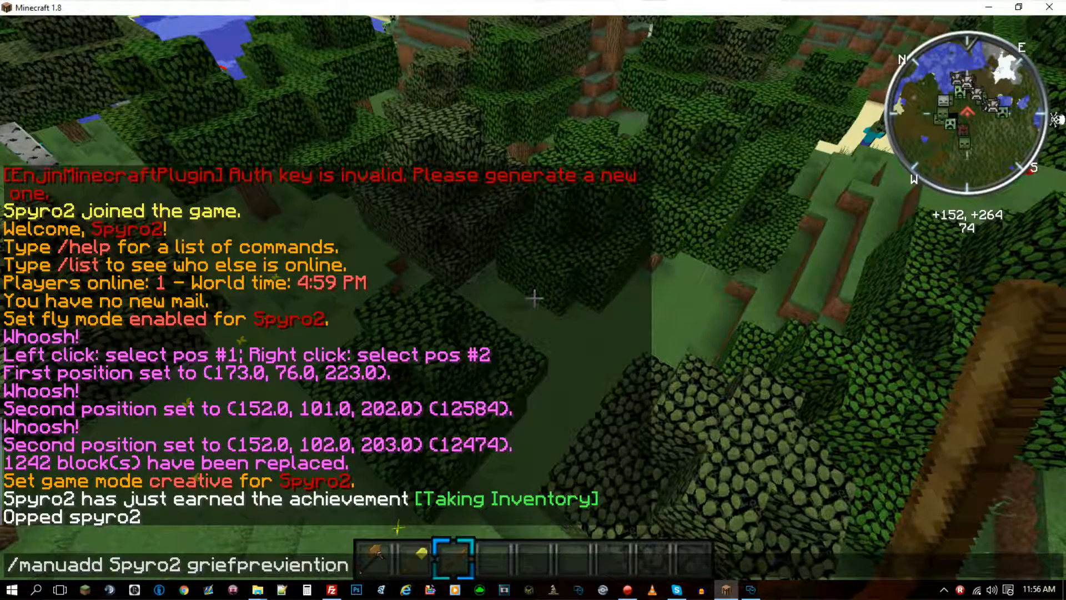
text(.*)
key(Return)
Correct the previous command so it adds griefpreviention.* to the own player's permissions, and run it.
key(t)
key(Up)
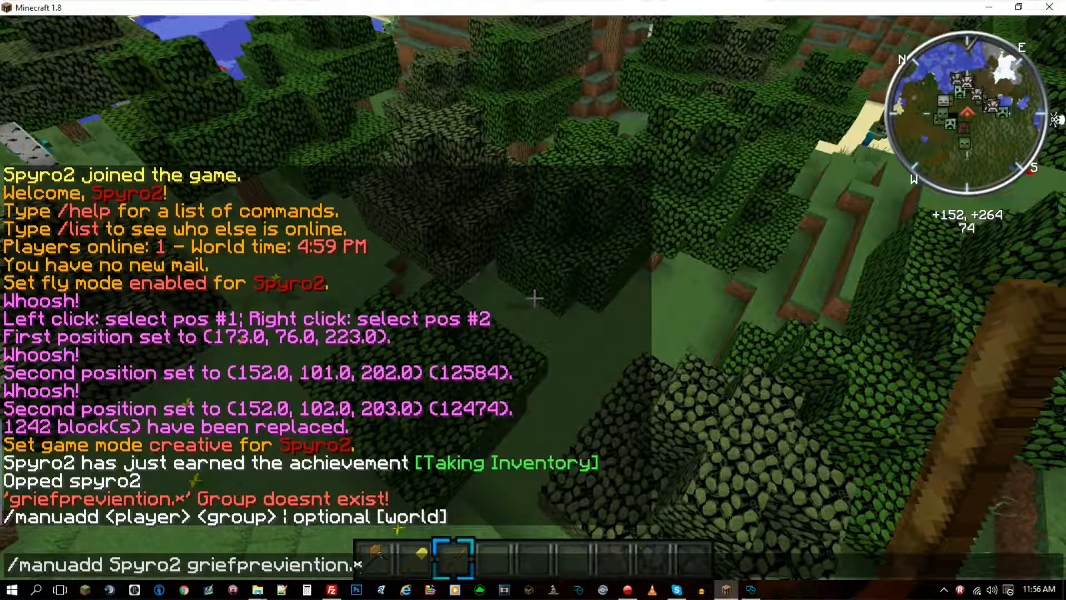
click(188, 564)
key(Return)
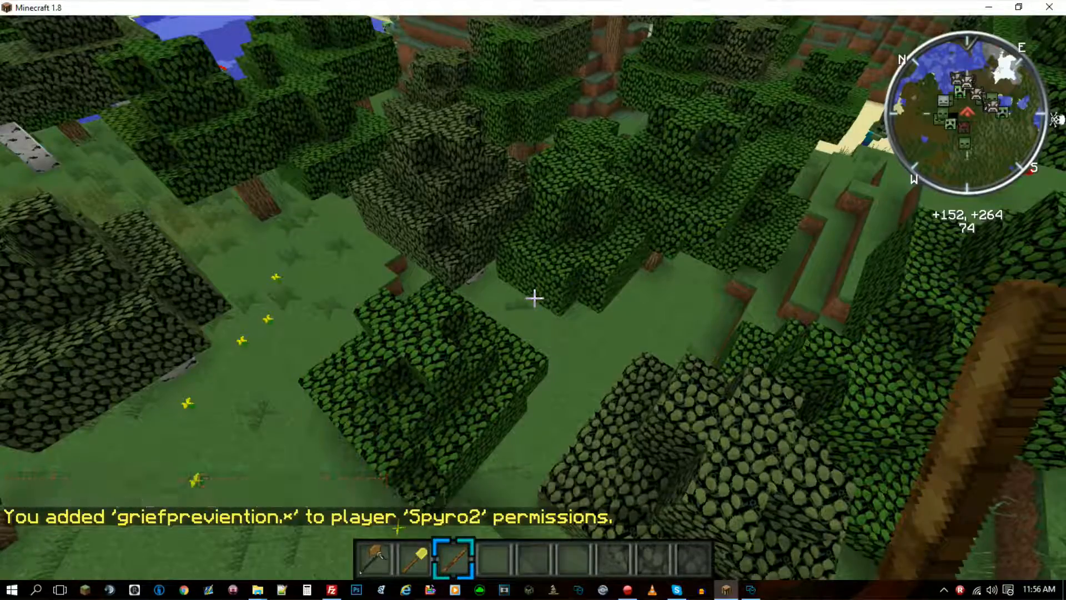
Take the golden shovel in hand, switch back to the stick and move on over the trees.
key(2)
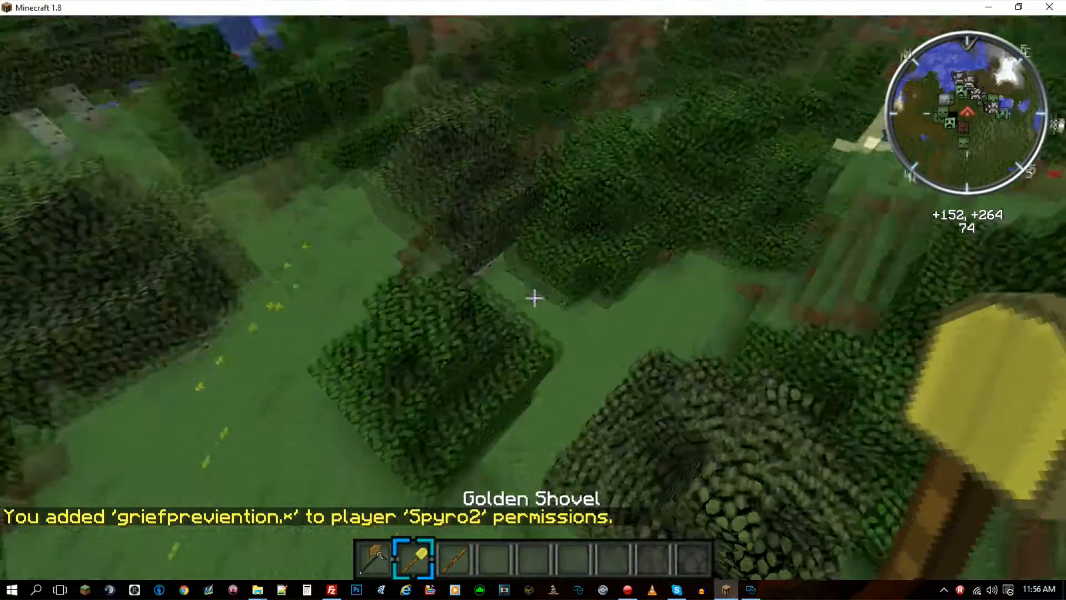
key(3)
key(a)
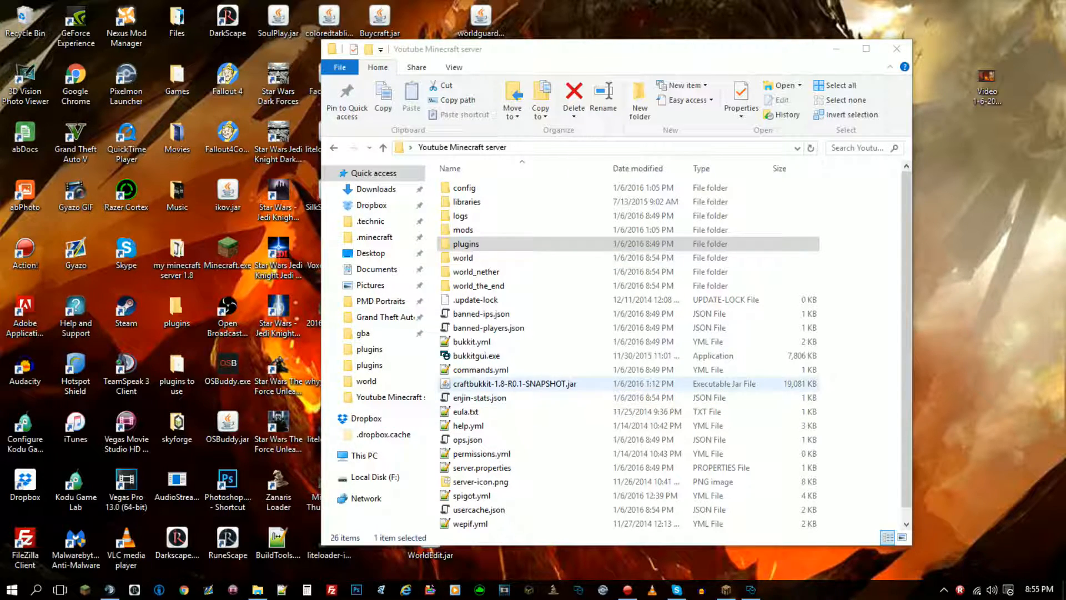
In File Explorer, select craftbukkit-1.8-R0.1-SNAPSHOT.jar in the Youtube Minecraft server folder and look inside the world folder.
click(514, 383)
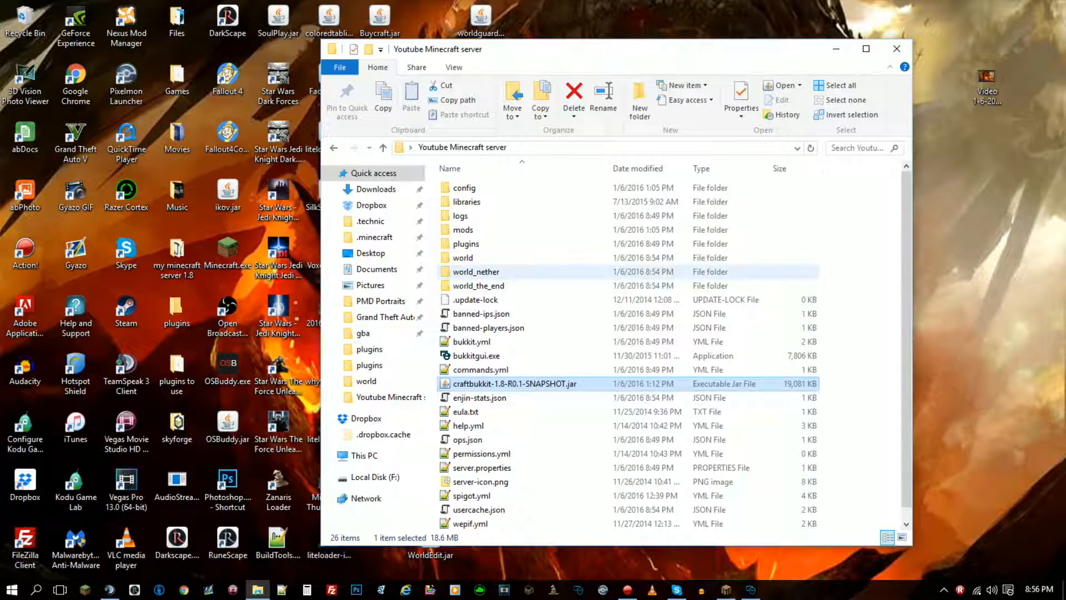
double_click(500, 257)
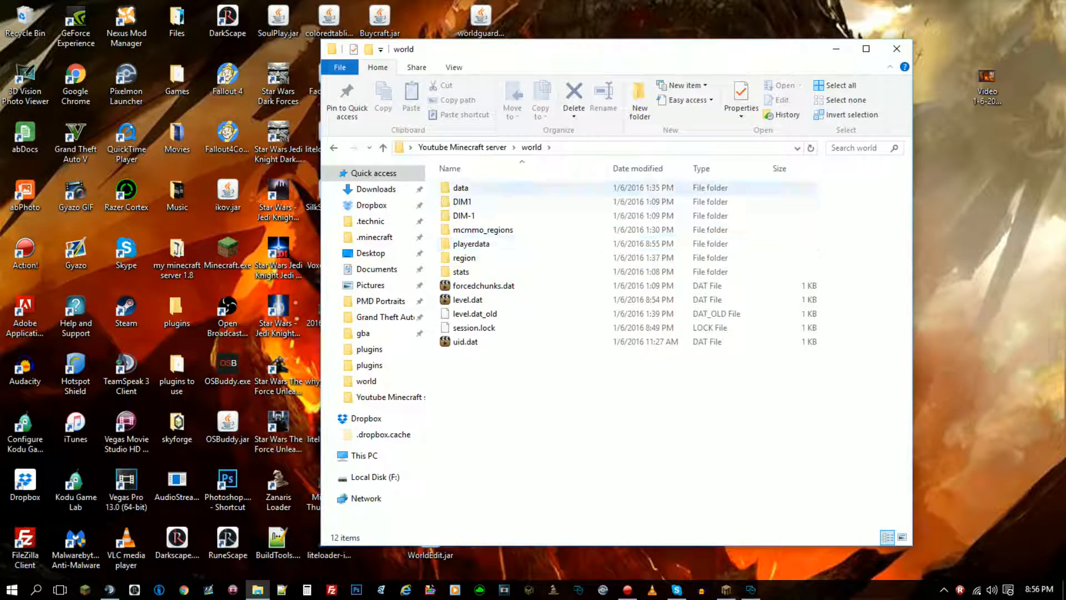
click(462, 147)
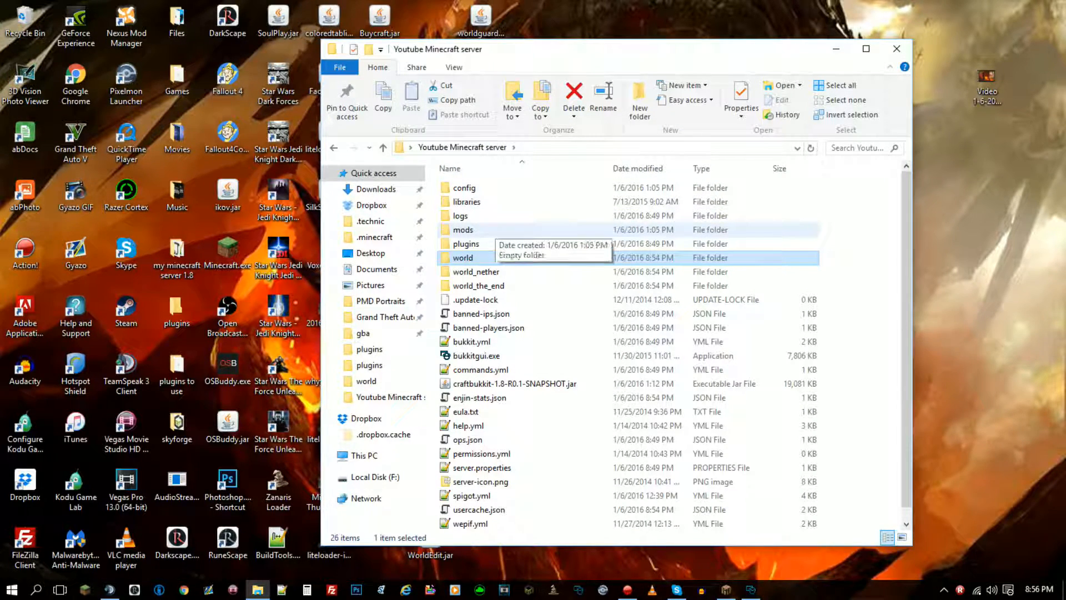
Open the server's plugins folder and look through its plugin data folders and jar files.
double_click(465, 243)
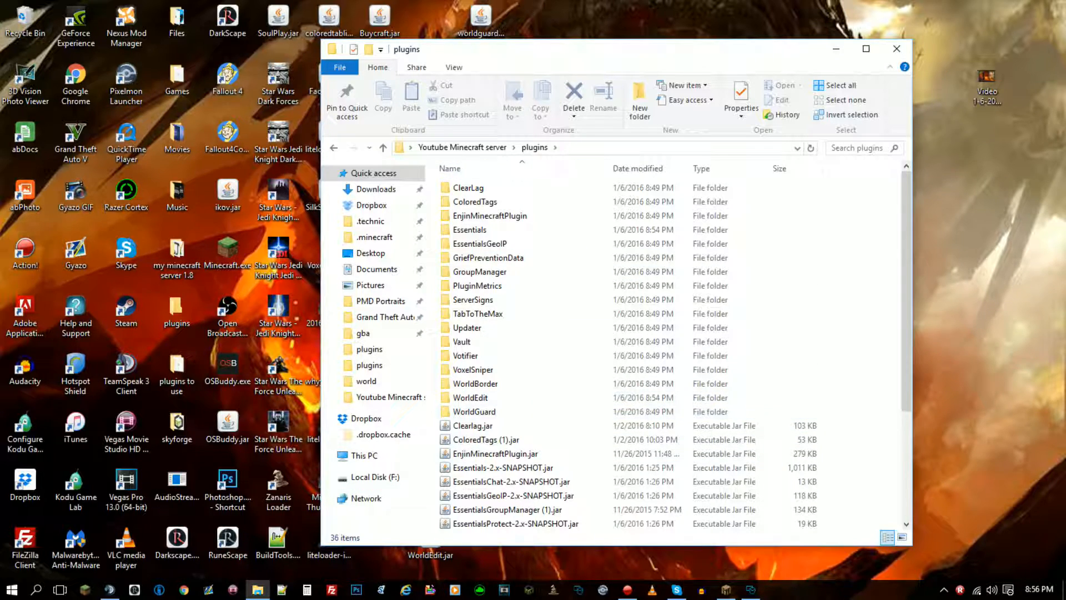
scroll(555, 368, down, 4)
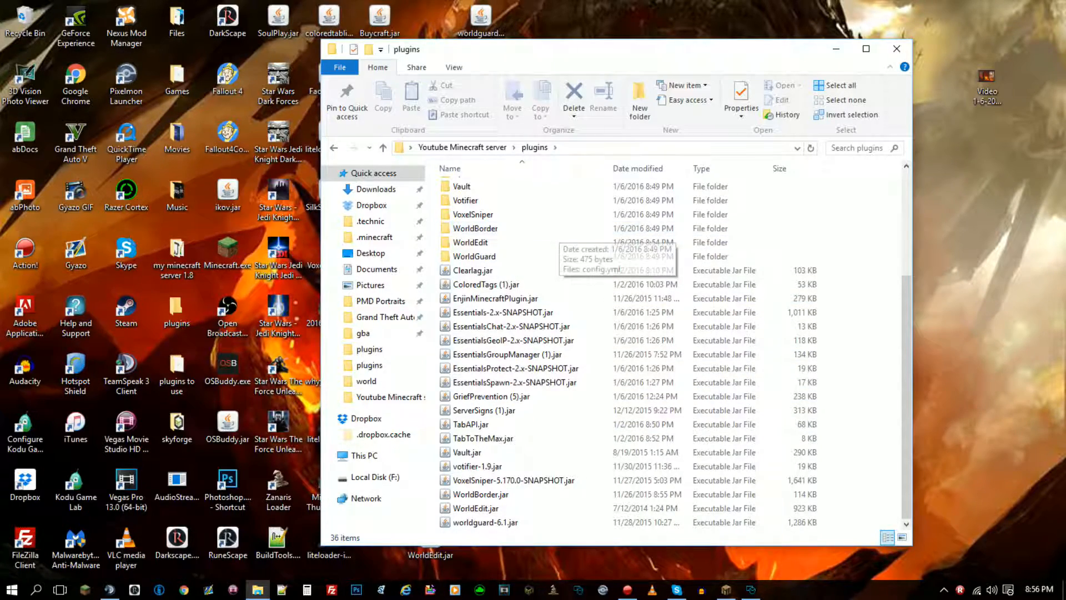
scroll(528, 211, up, 2)
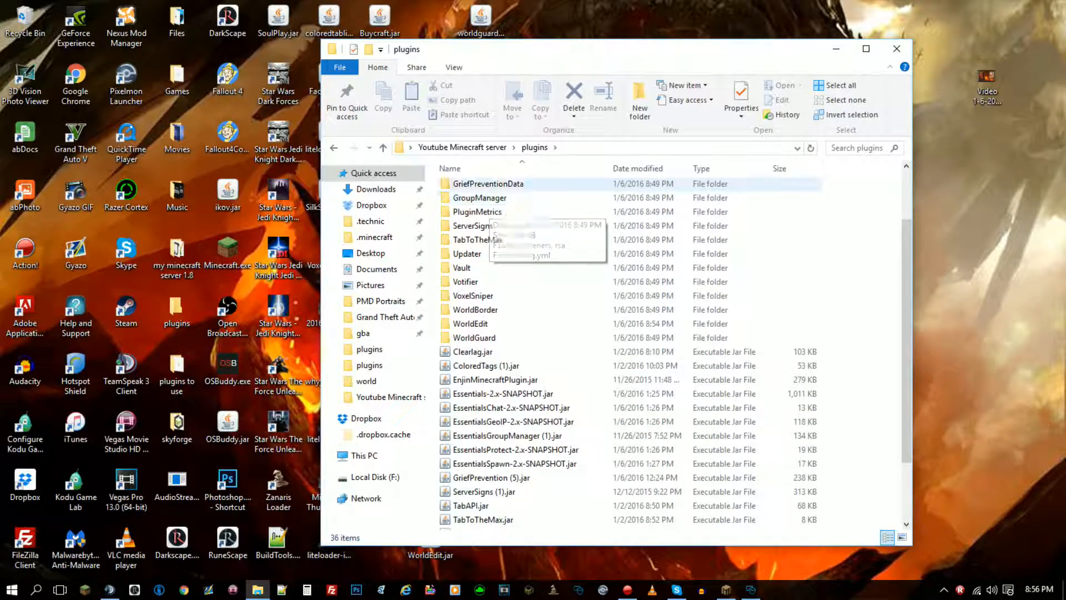
scroll(527, 239, down, 2)
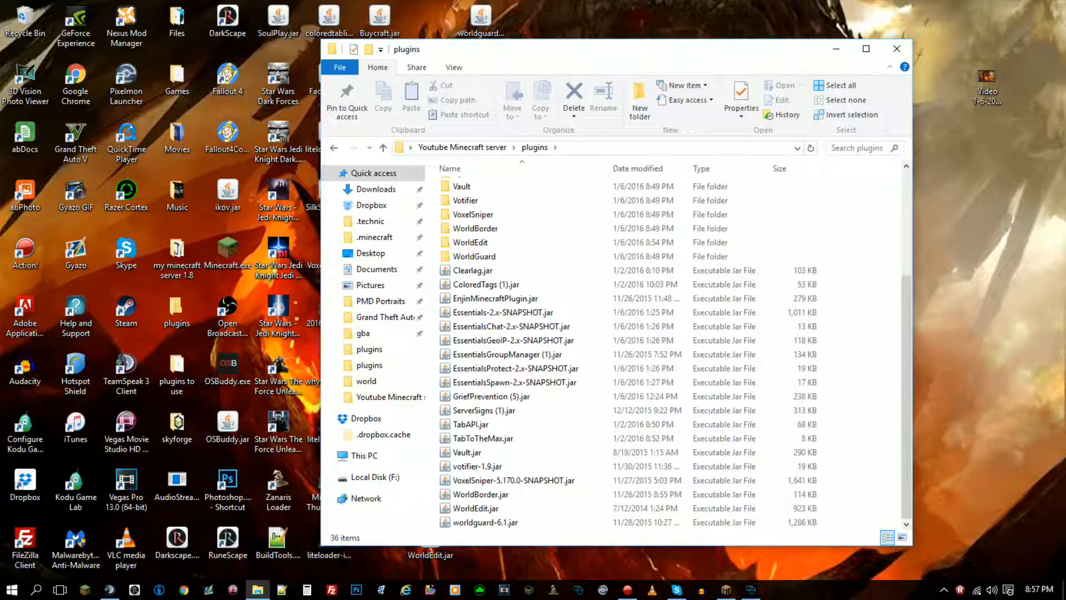
key(shift+F10)
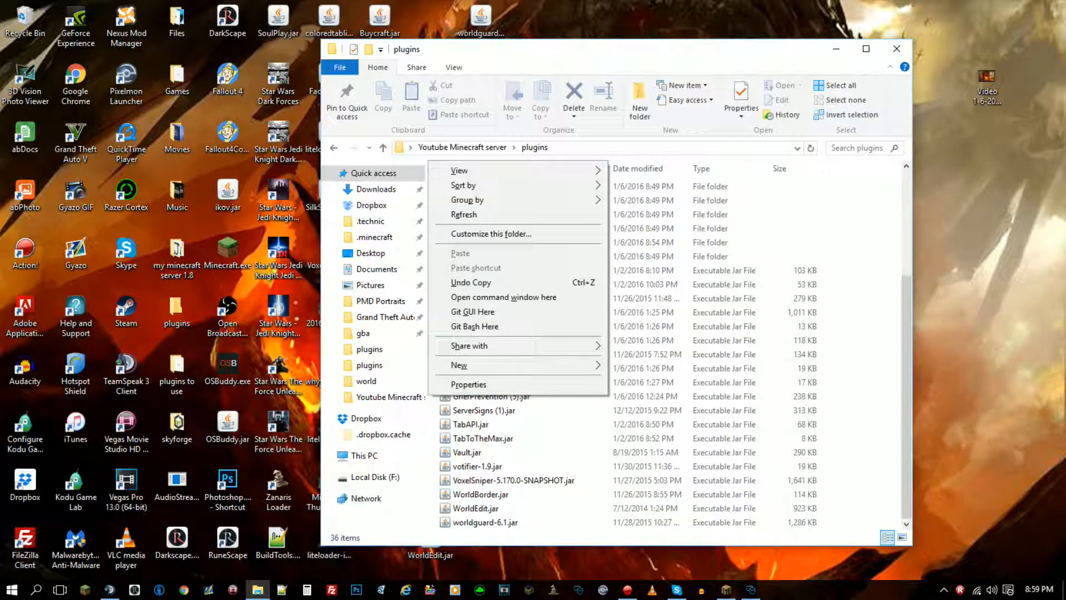
key(Escape)
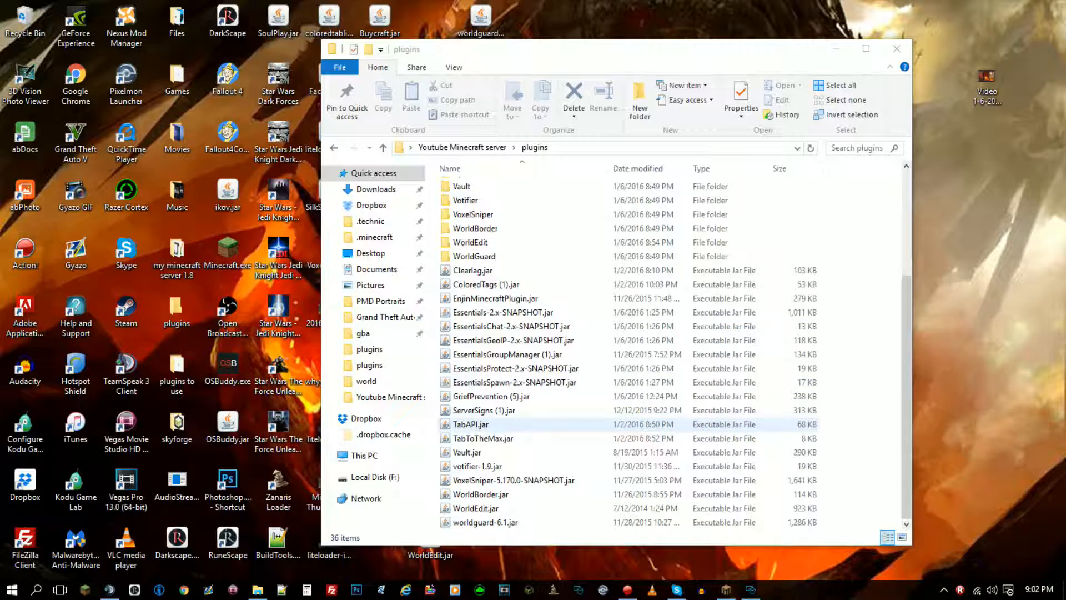
Go through the votifier, VoxelSniper, WorldBorder, WorldEdit and worldguard jar files one by one.
click(472, 466)
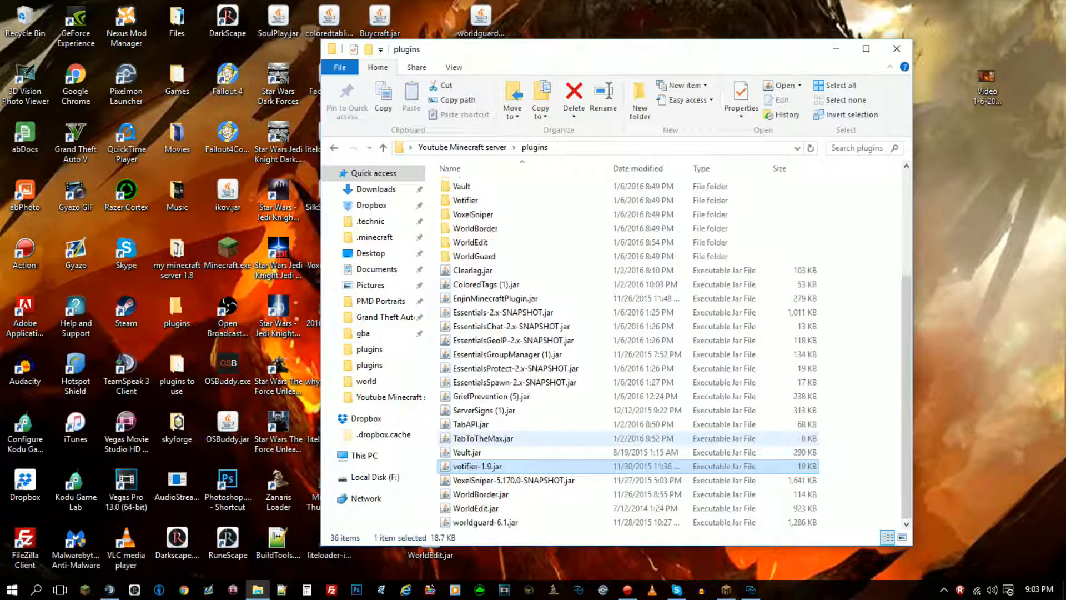
click(554, 481)
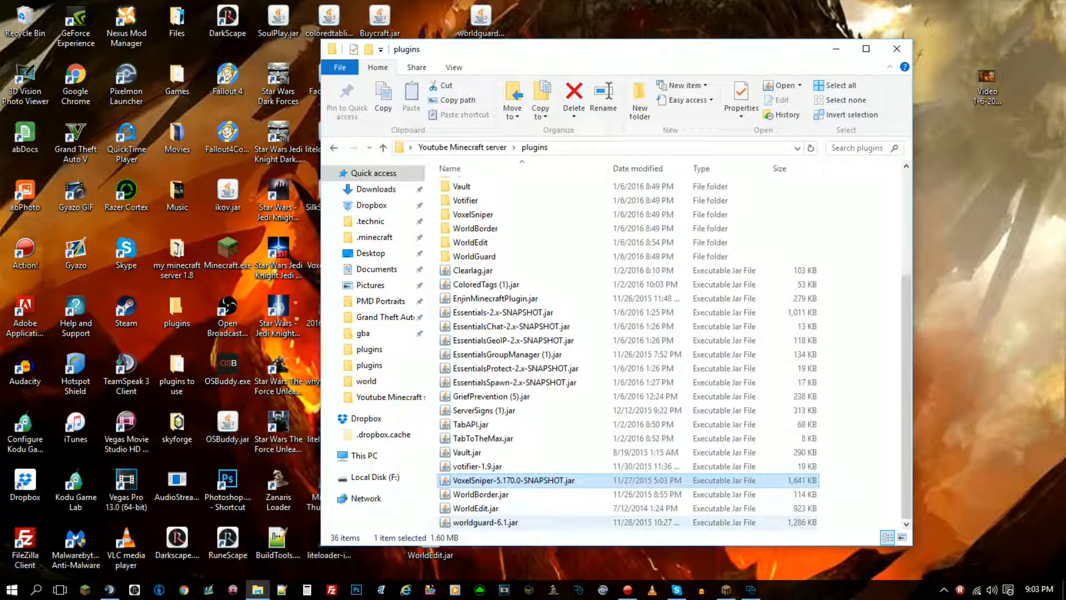
click(549, 494)
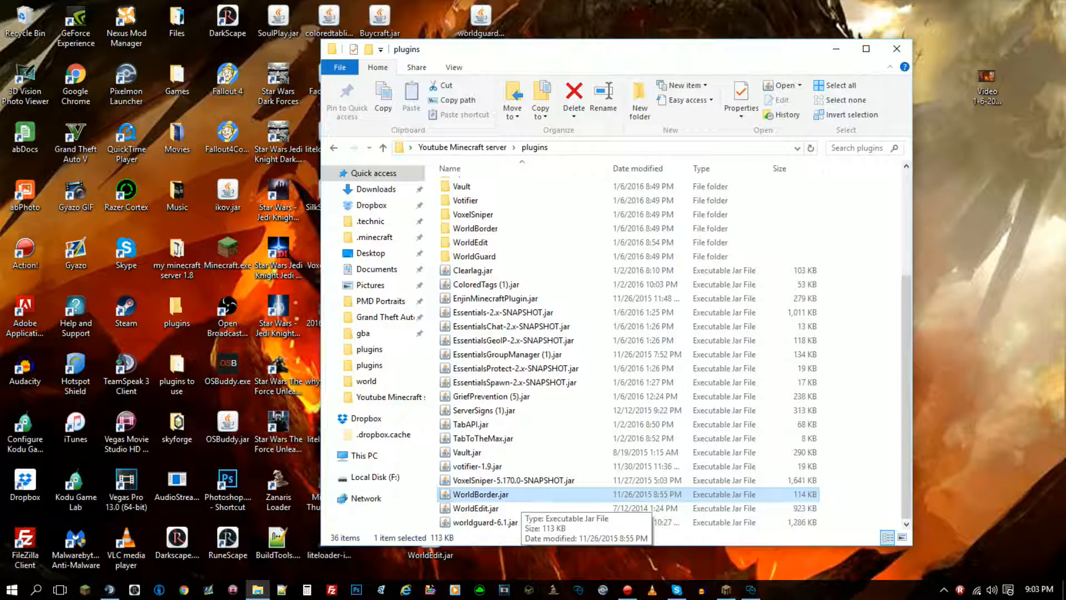
click(478, 510)
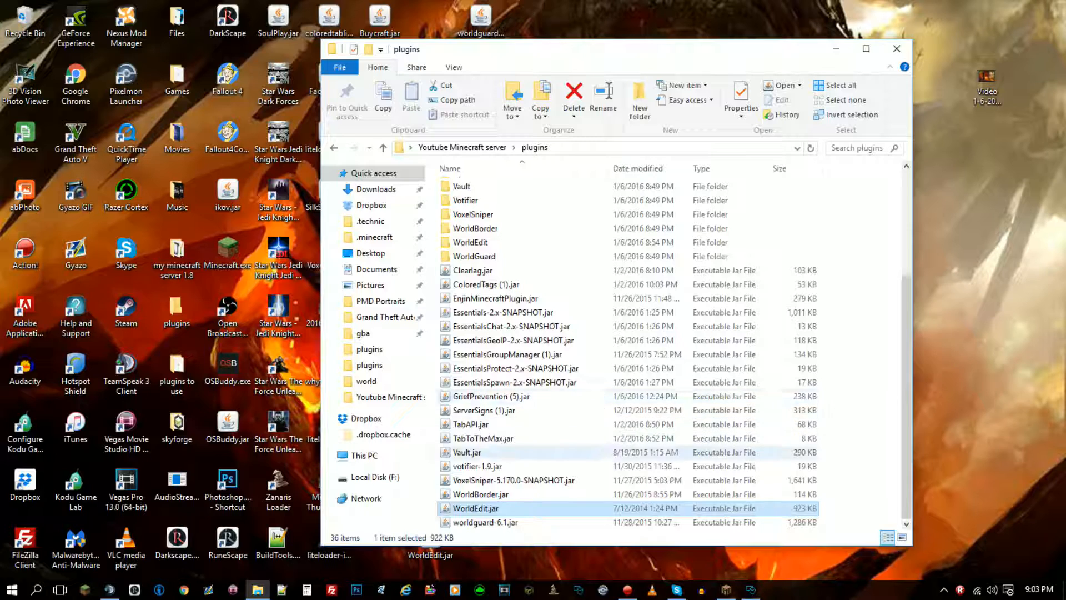
click(485, 522)
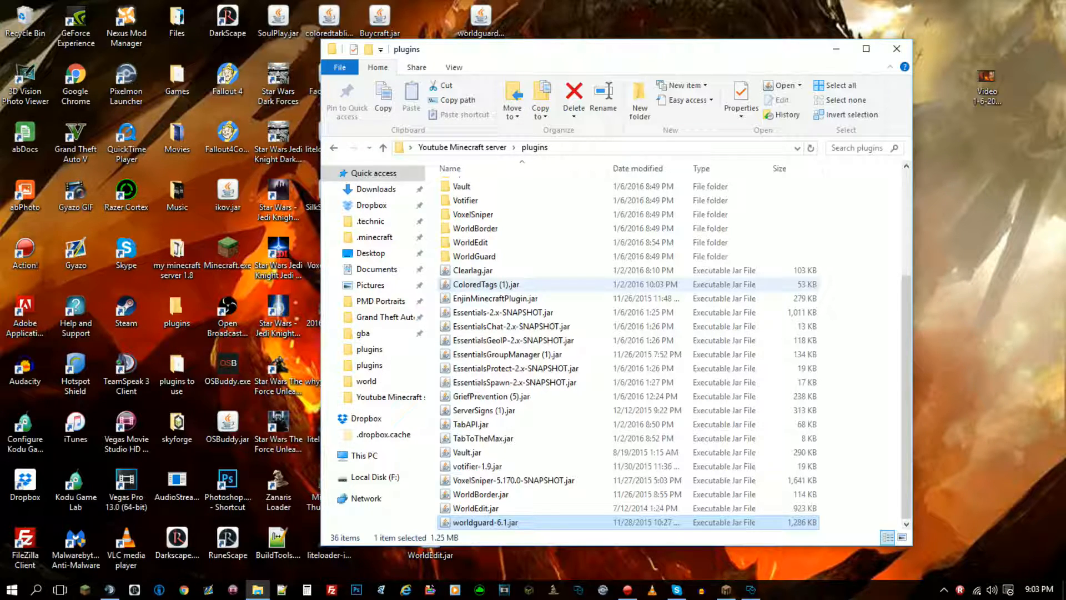
scroll(533, 240, up, 4)
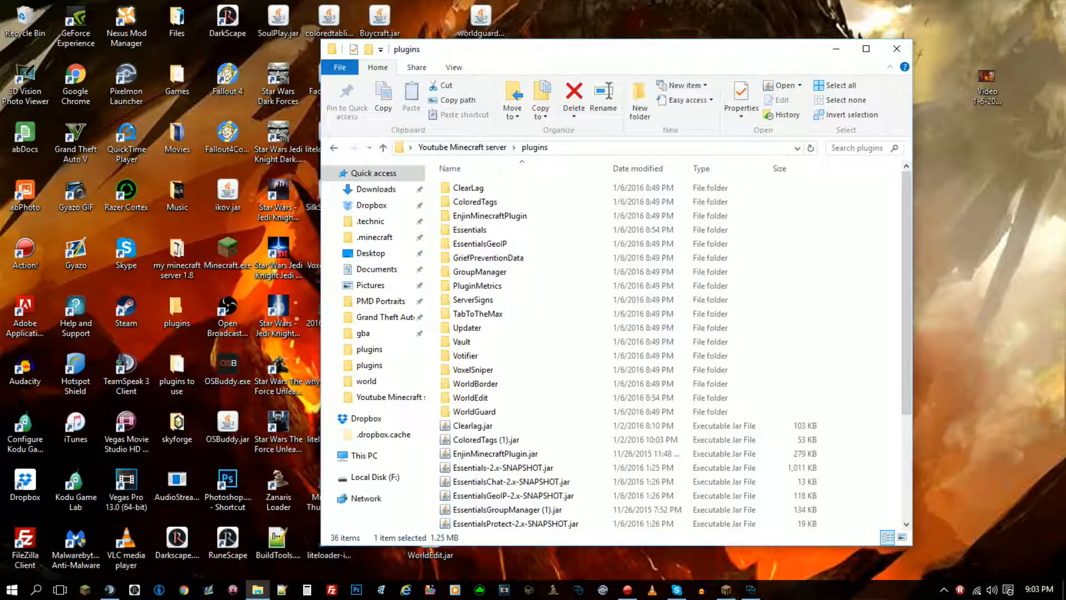
Look inside the server's config folder and return to the Youtube Minecraft server folder.
click(463, 148)
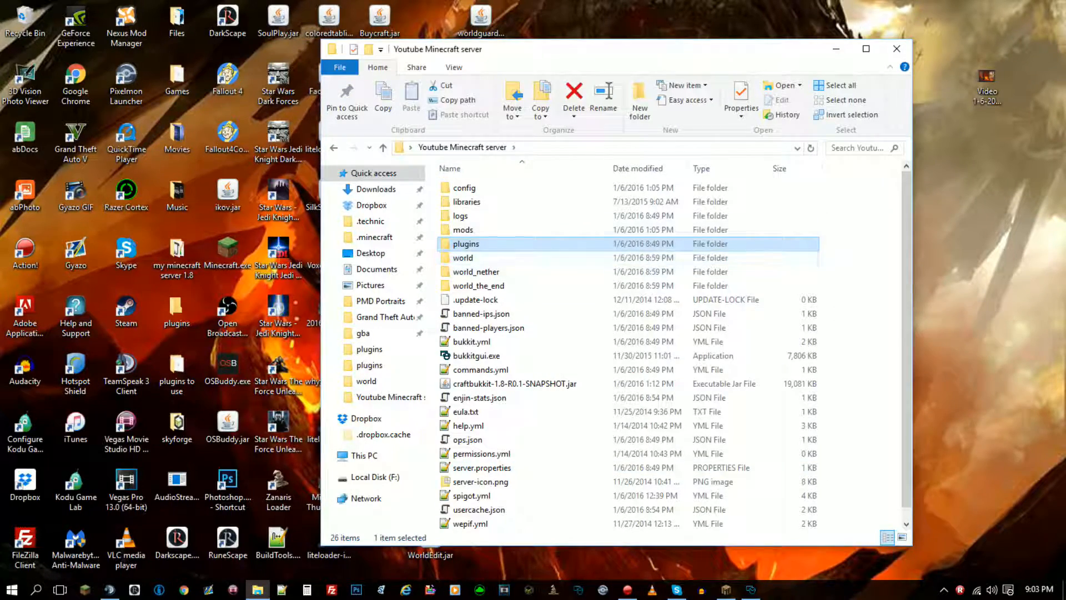
double_click(465, 187)
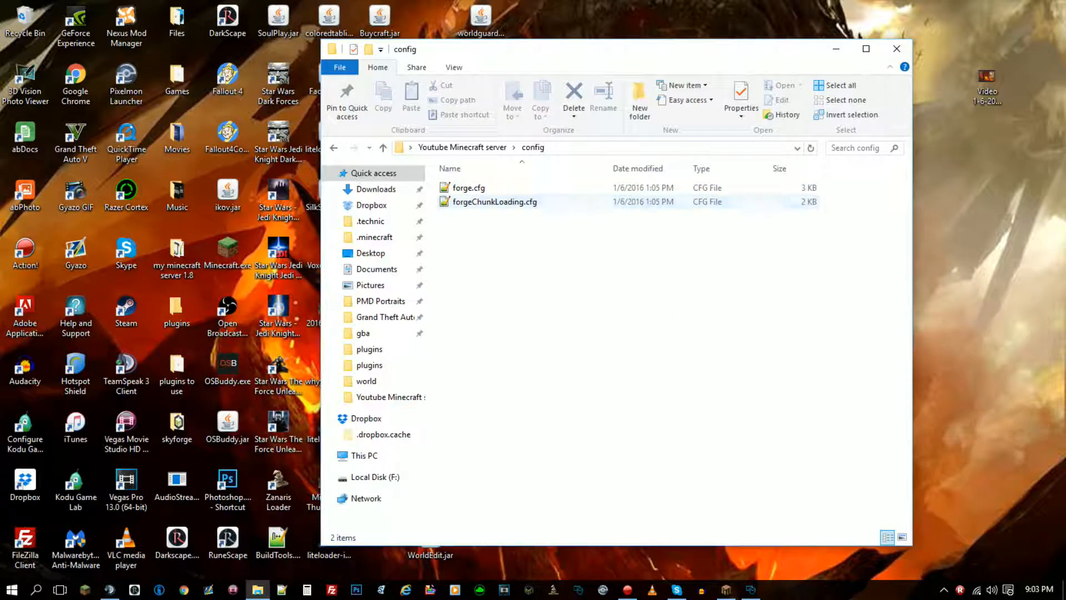
click(462, 148)
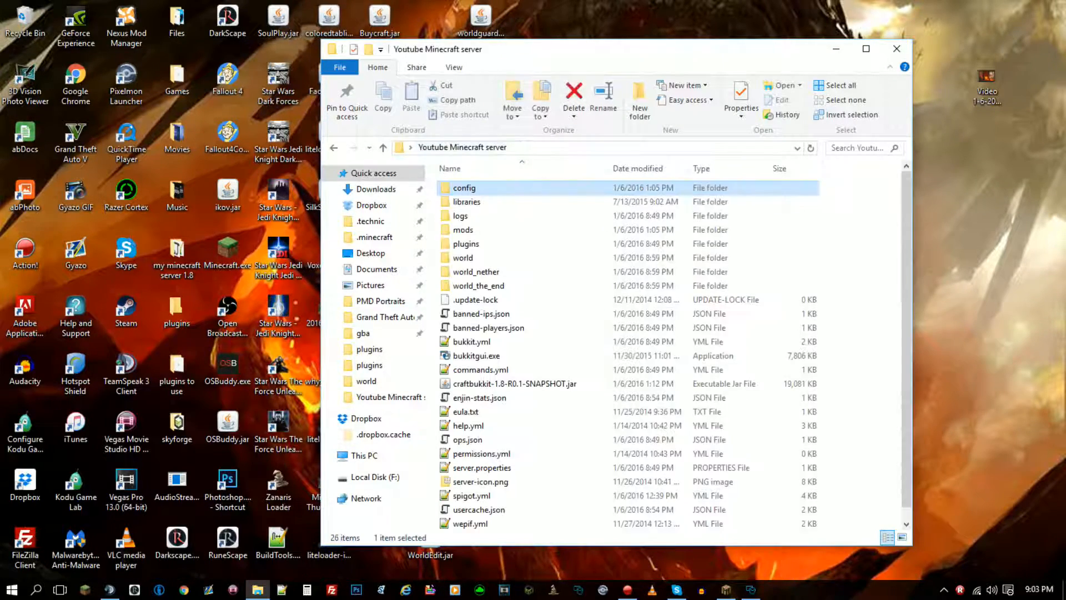
Look inside the server's mods folder twice, returning to the Youtube Minecraft server folder each time.
double_click(463, 230)
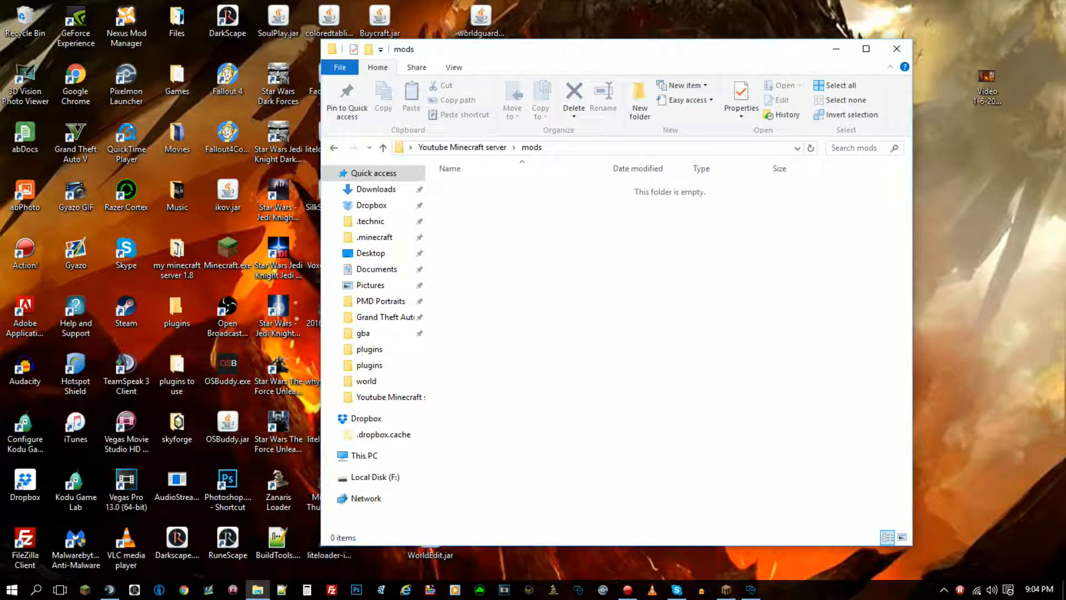
drag(677, 507, 684, 392)
click(466, 147)
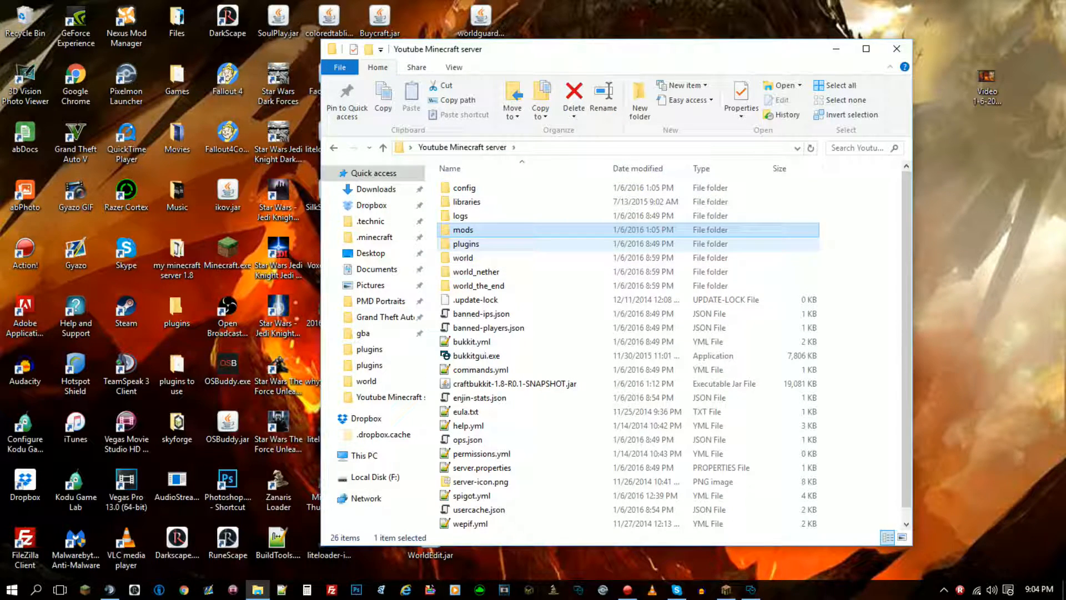
key(F2)
key(Escape)
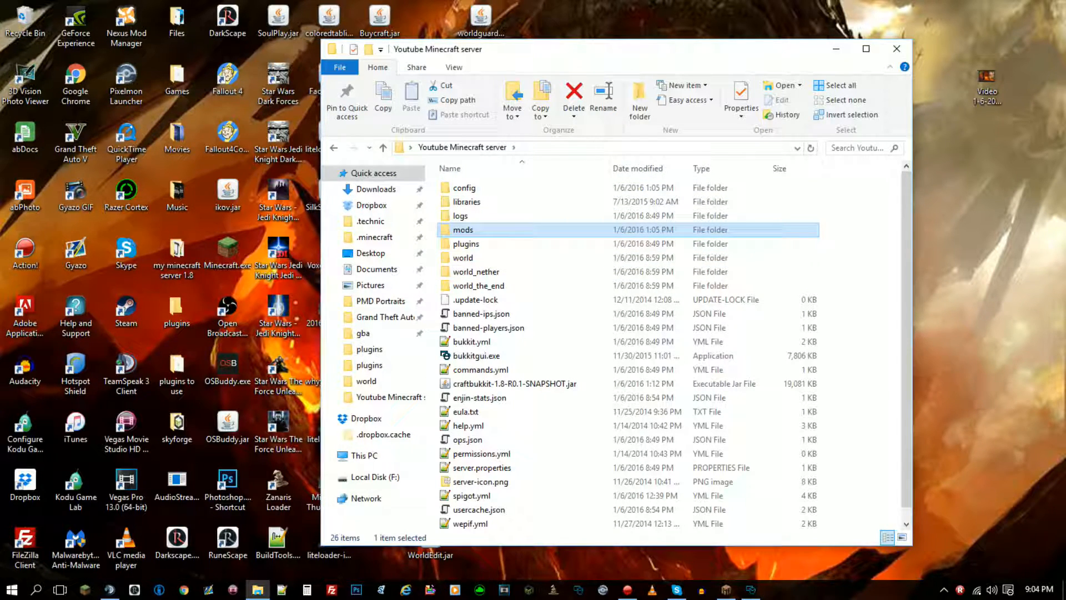
key(Return)
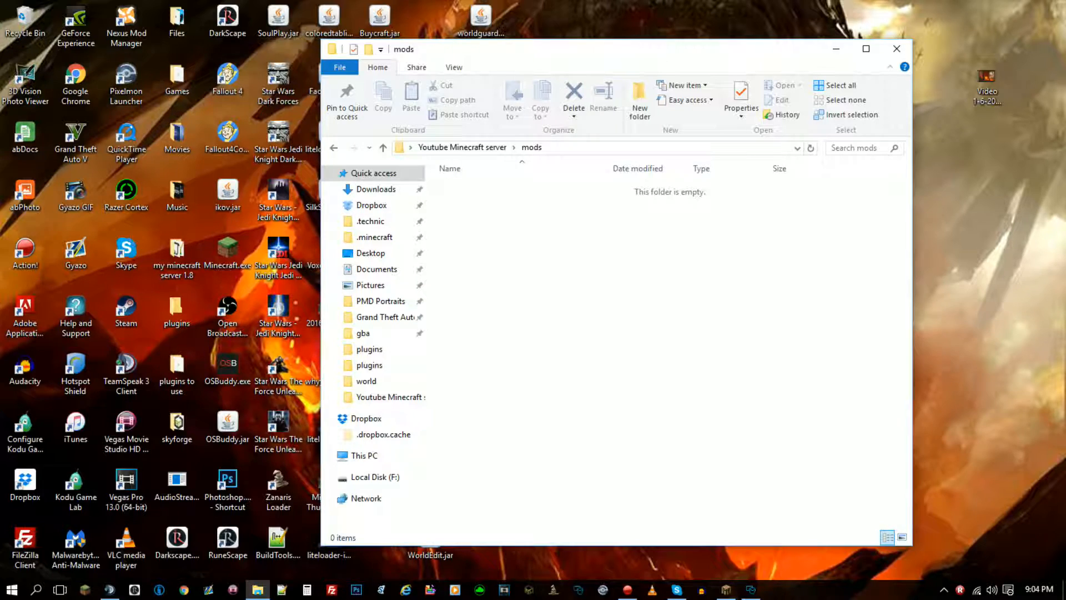
key(BackSpace)
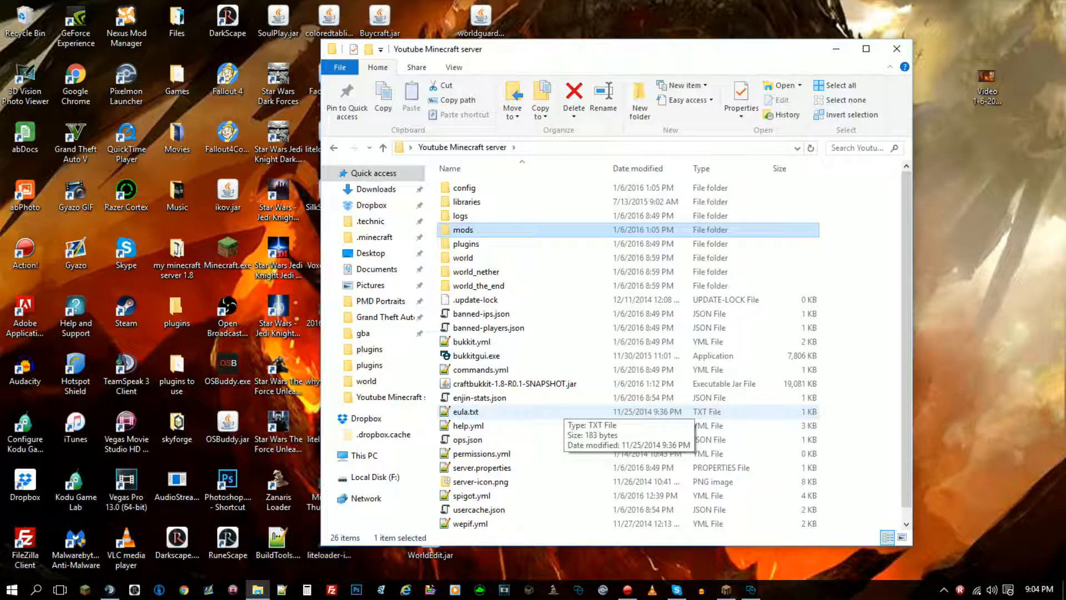
Select craftbukkit-1.8-R0.1-SNAPSHOT.jar and the mods folder one after the other in the Youtube Minecraft server folder.
click(562, 384)
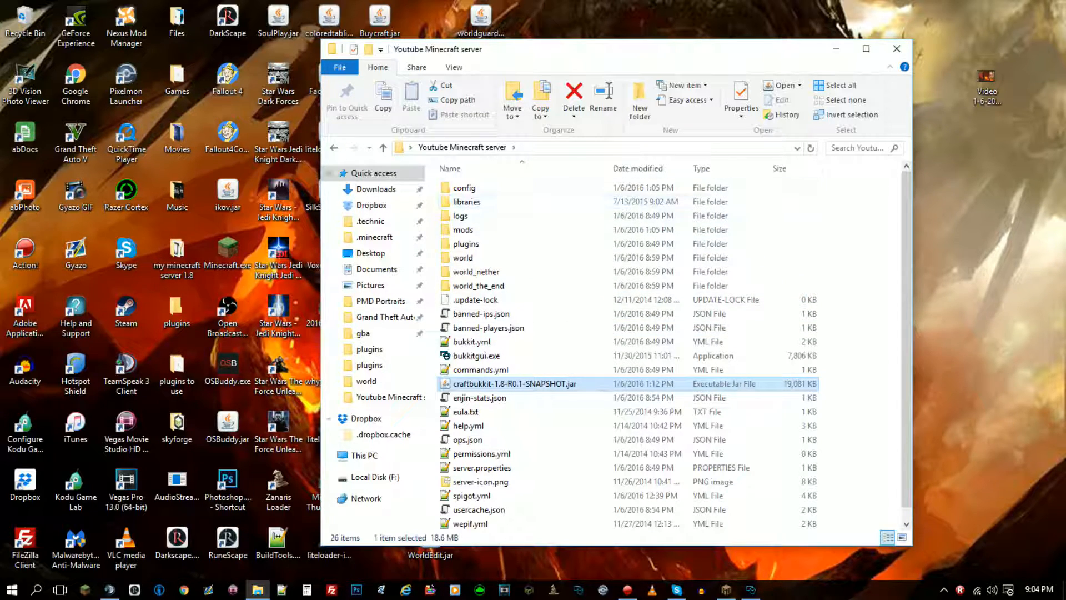
click(465, 148)
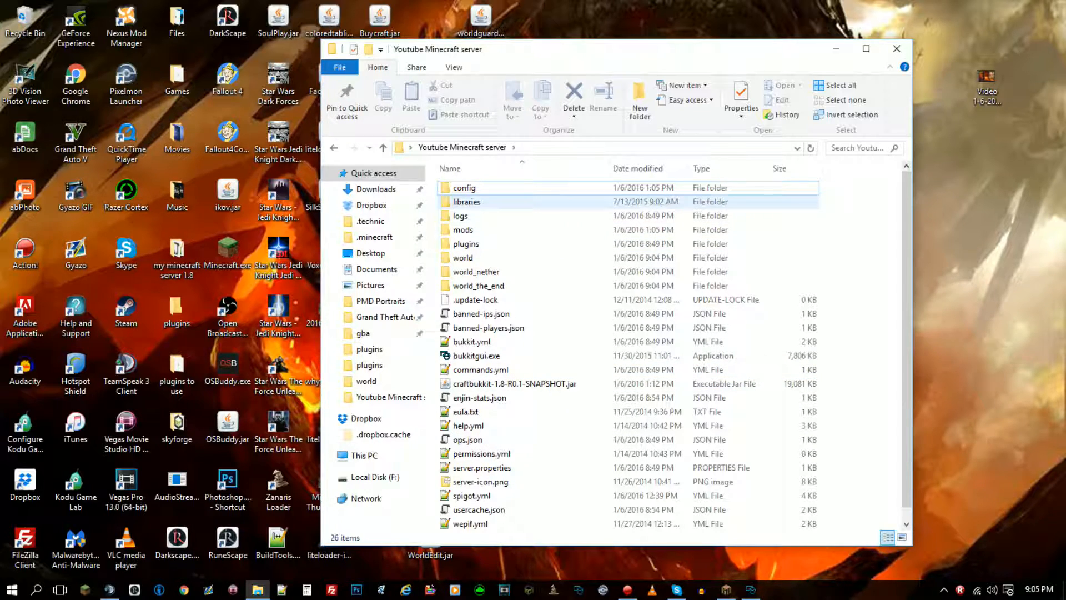
click(506, 228)
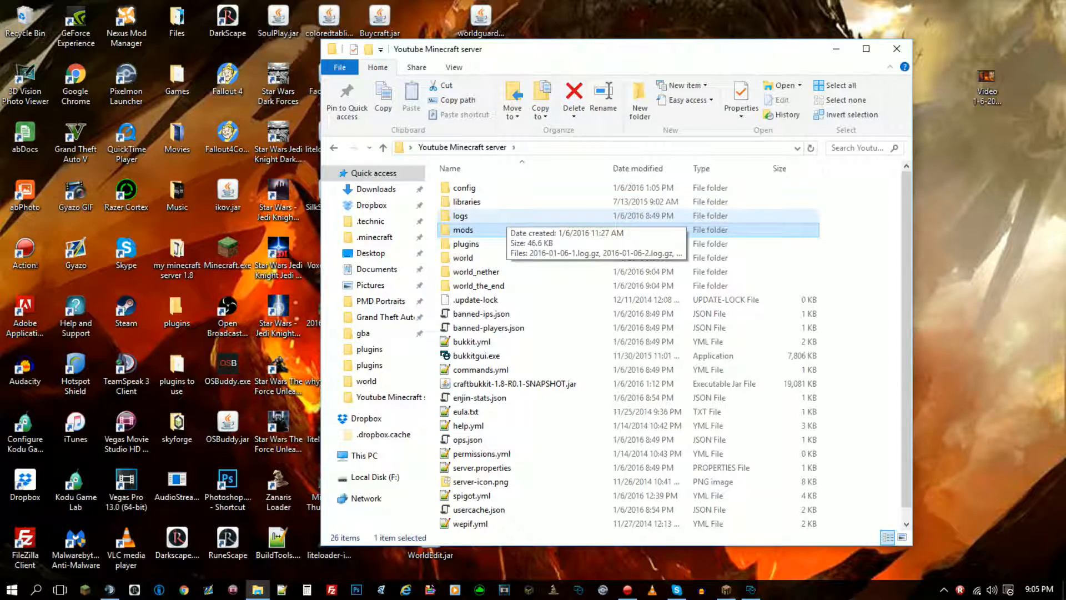